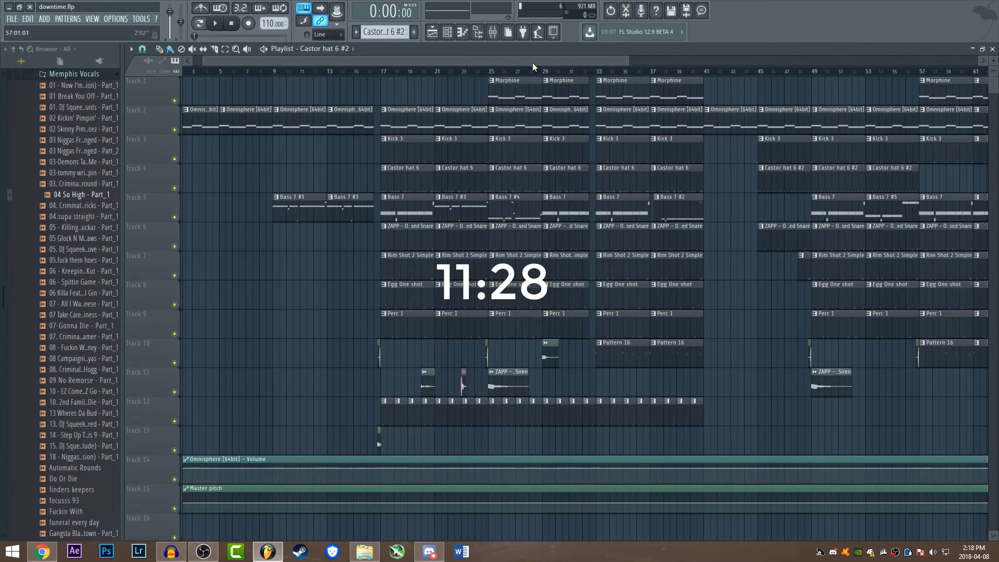
- Open the first Omnisphere clip on Track 2 of the playlist in the piano roll and show the channel rack
{"action": "scroll", "coordinate": [532, 62], "scroll_direction": "up", "scroll_amount": 2}
{"action": "mouse_move", "coordinate": [533, 62]}
{"action": "left_mouse_down"}
{"action": "mouse_move", "coordinate": [494, 62]}
{"action": "mouse_move", "coordinate": [729, 61]}
{"action": "mouse_move", "coordinate": [536, 63]}
{"action": "left_mouse_up"}
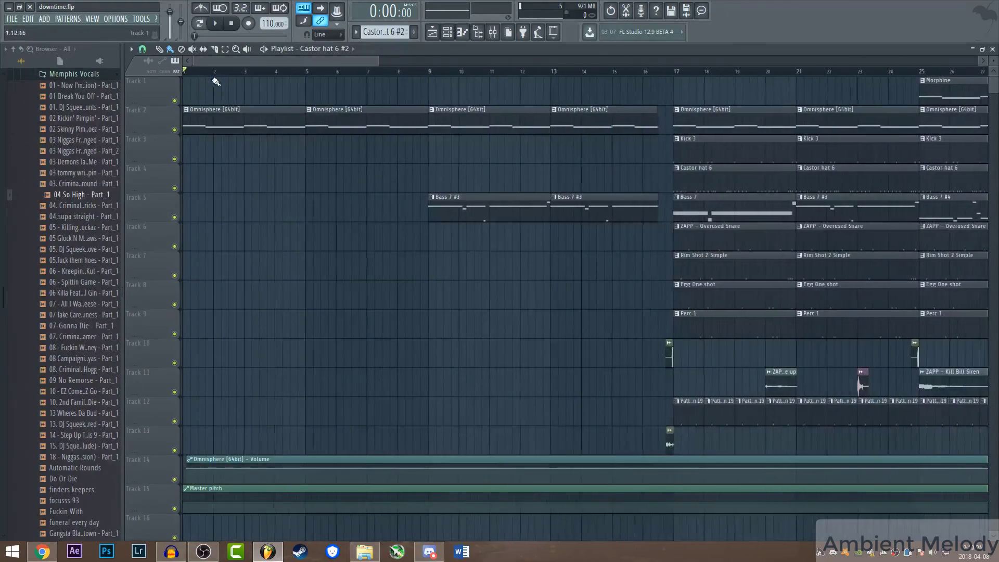
{"action": "double_click", "coordinate": [264, 107]}
{"action": "left_click", "coordinate": [448, 33]}
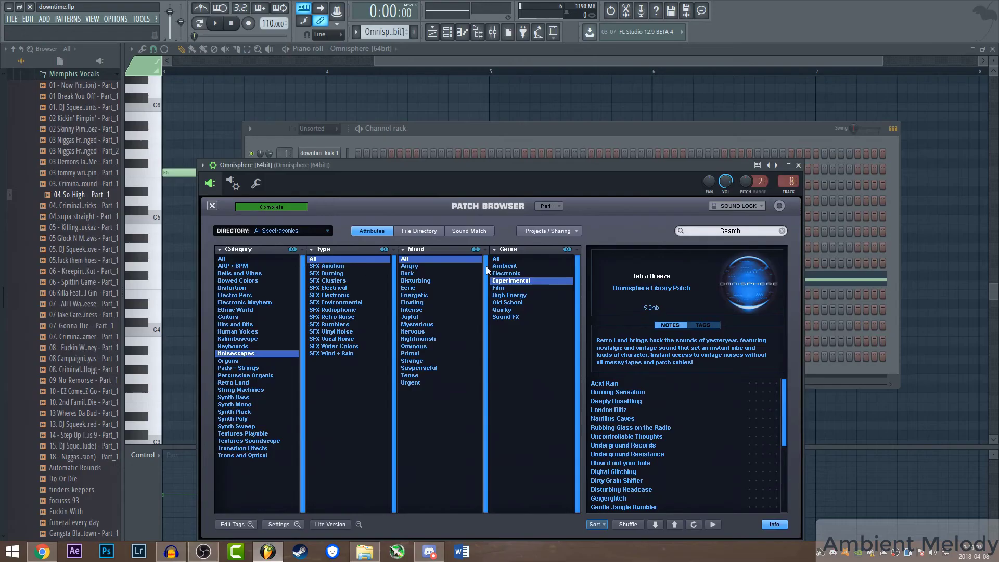
- Check the Omnisphere plugin's wrapper settings, then return to the synth and collapse the full patch browser to its main page
{"action": "left_click_drag", "start_coordinate": [440, 164], "coordinate": [493, 129]}
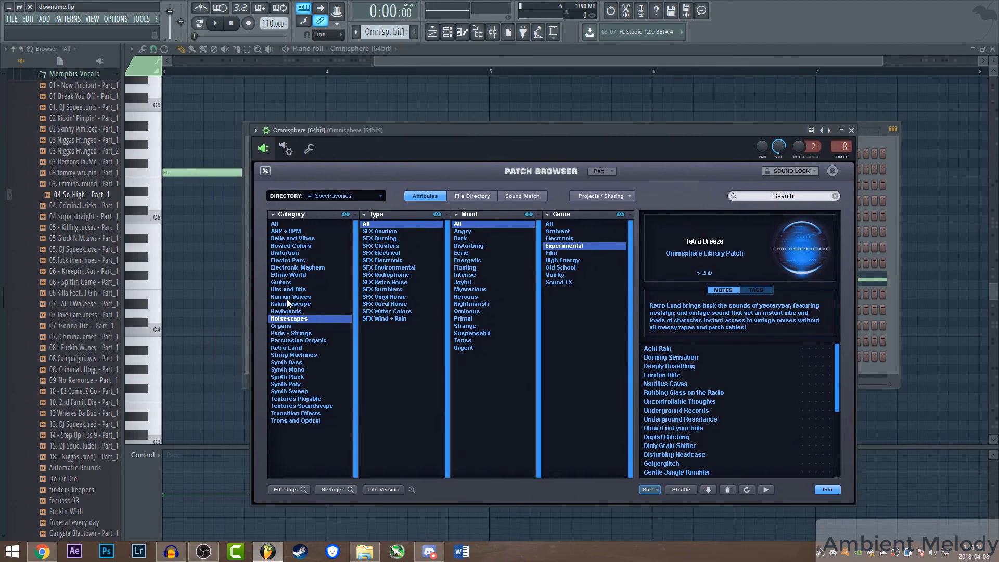
{"action": "left_click", "coordinate": [285, 151]}
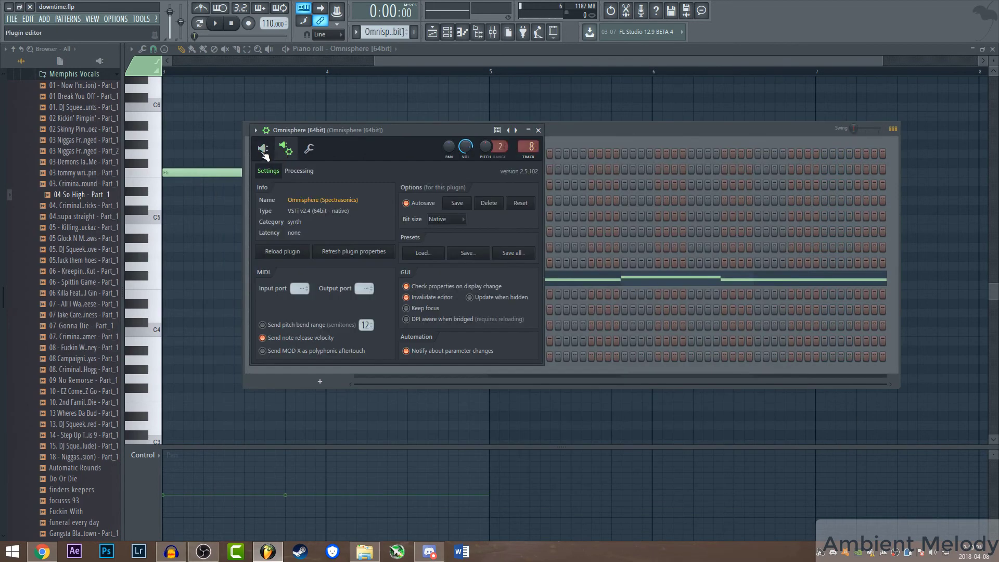
{"action": "left_click", "coordinate": [263, 148]}
{"action": "left_click", "coordinate": [265, 171]}
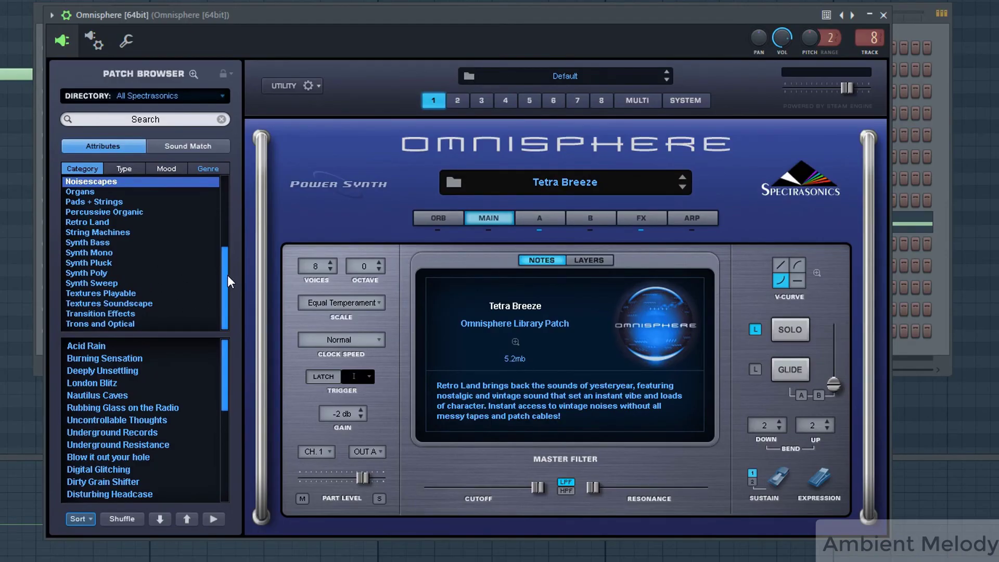
{"action": "scroll", "coordinate": [224, 264], "scroll_direction": "up", "scroll_amount": 1}
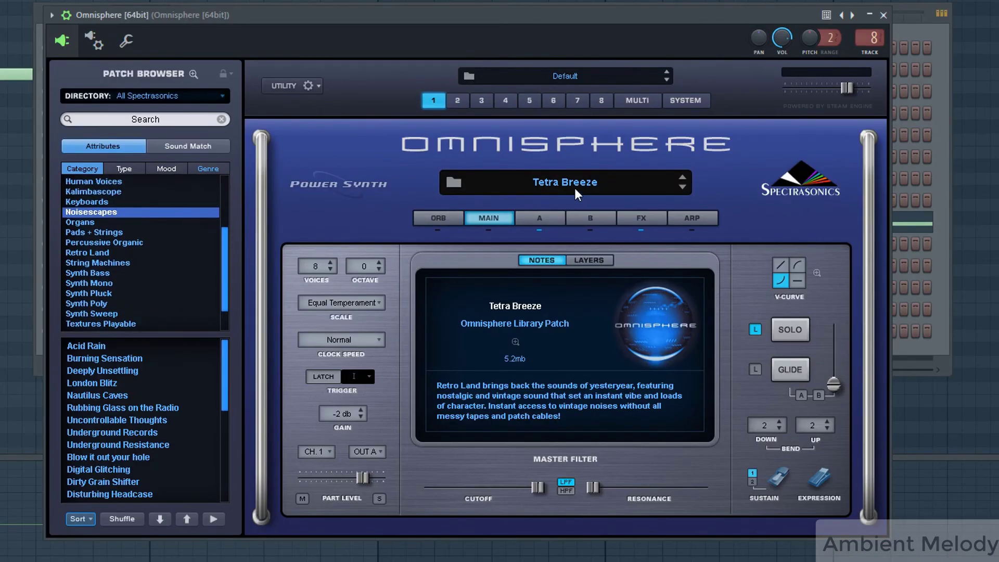
- Open Gross Beat on the Omnisphere mixer track and audition the melody pattern through it
{"action": "left_click", "coordinate": [944, 49]}
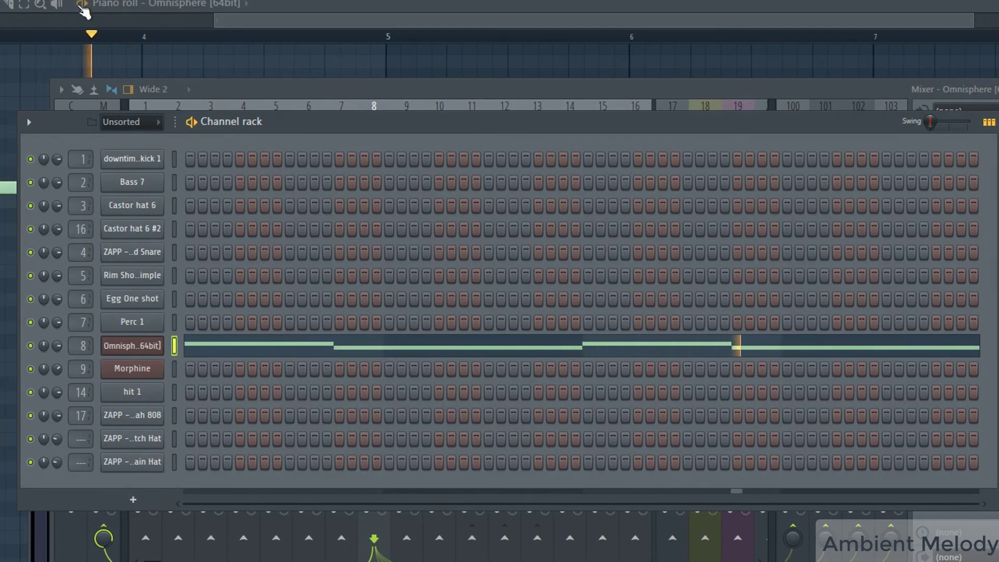
{"action": "key", "text": "space"}
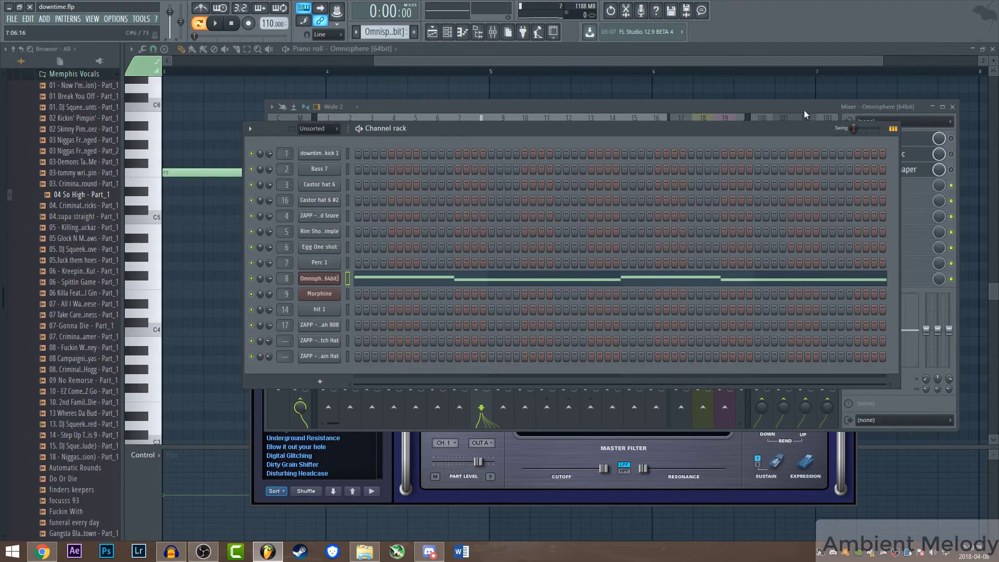
{"action": "left_click", "coordinate": [804, 110]}
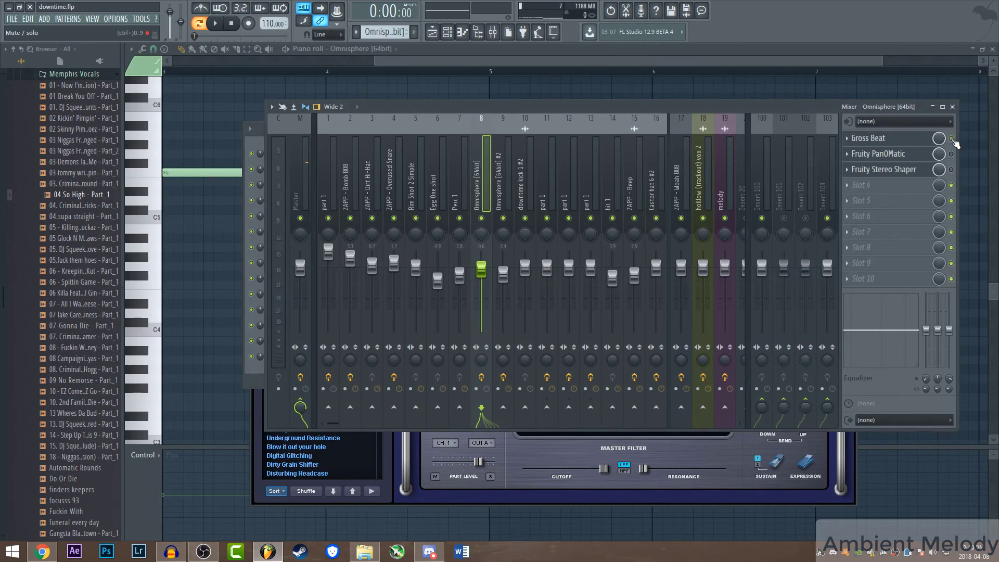
{"action": "left_click", "coordinate": [887, 138]}
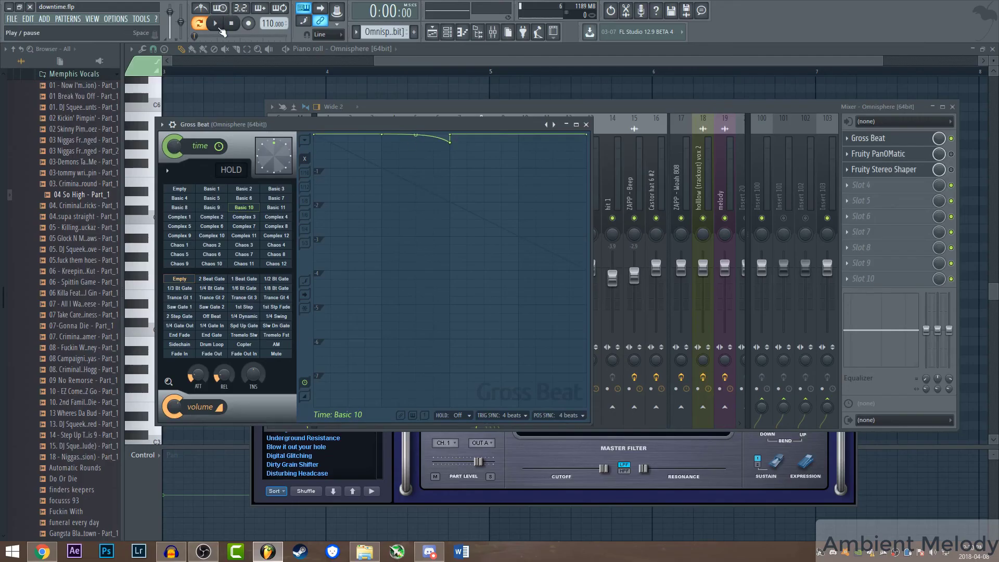
{"action": "left_click", "coordinate": [220, 29]}
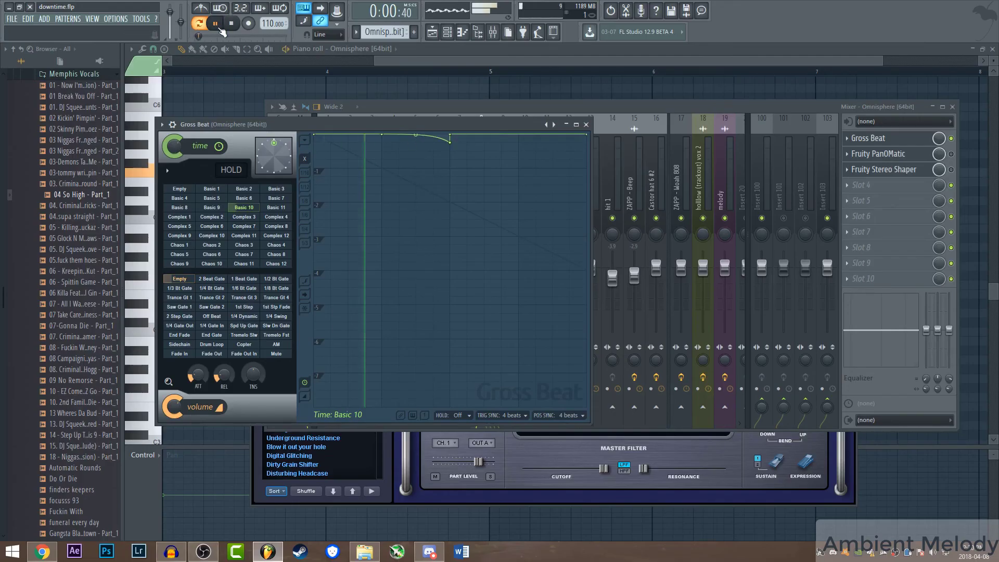
{"action": "left_click", "coordinate": [235, 28]}
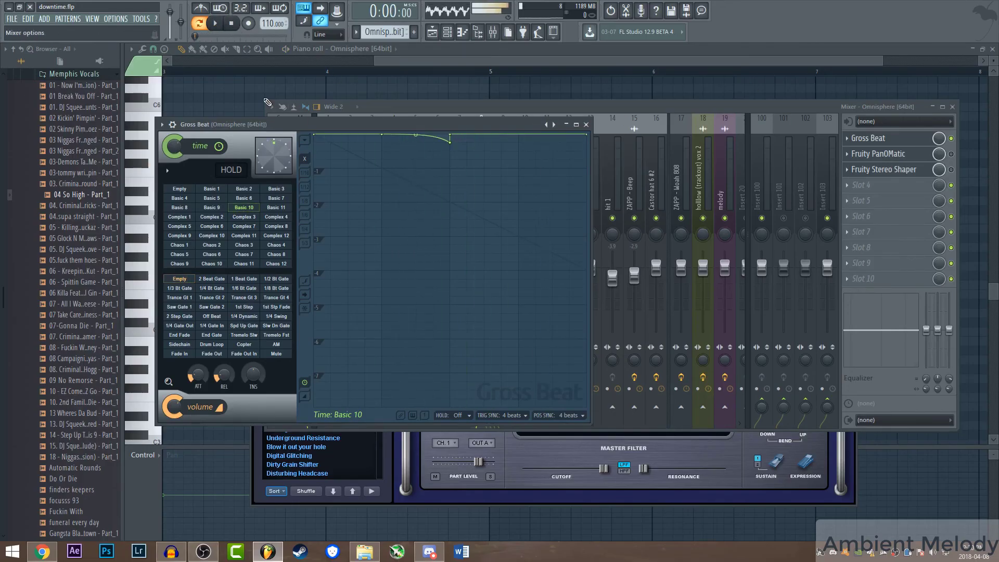
- Open Fruity Stereo Shaper on the Omnisphere mixer track and look through its presets
{"action": "left_click", "coordinate": [776, 104]}
{"action": "left_click", "coordinate": [887, 154]}
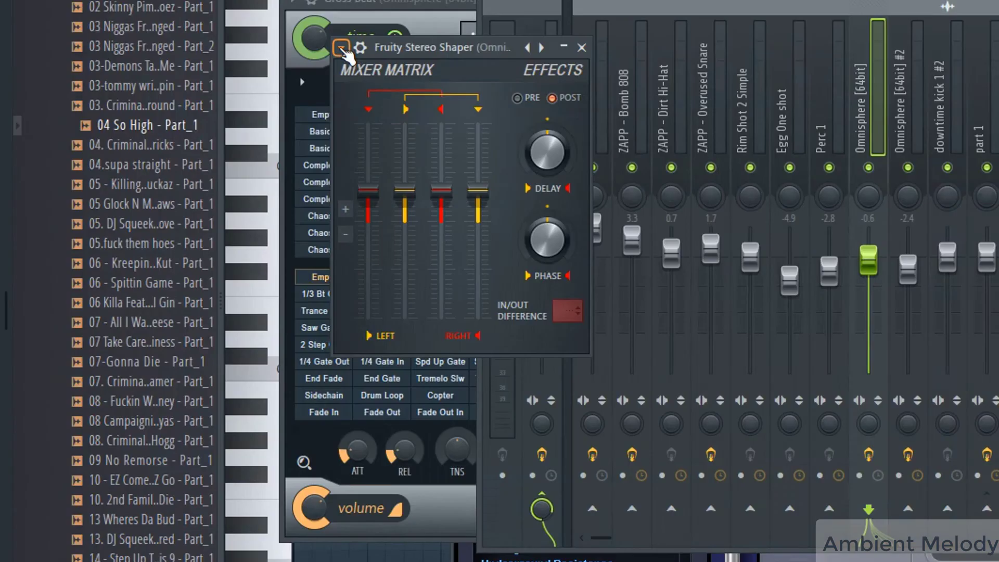
{"action": "left_click", "coordinate": [190, 151]}
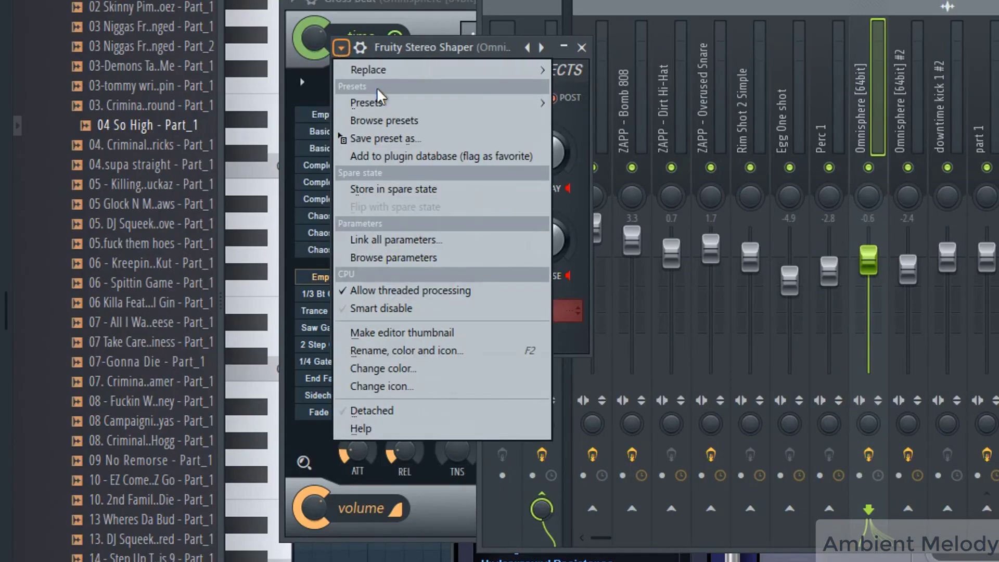
{"action": "mouse_move", "coordinate": [205, 182]}
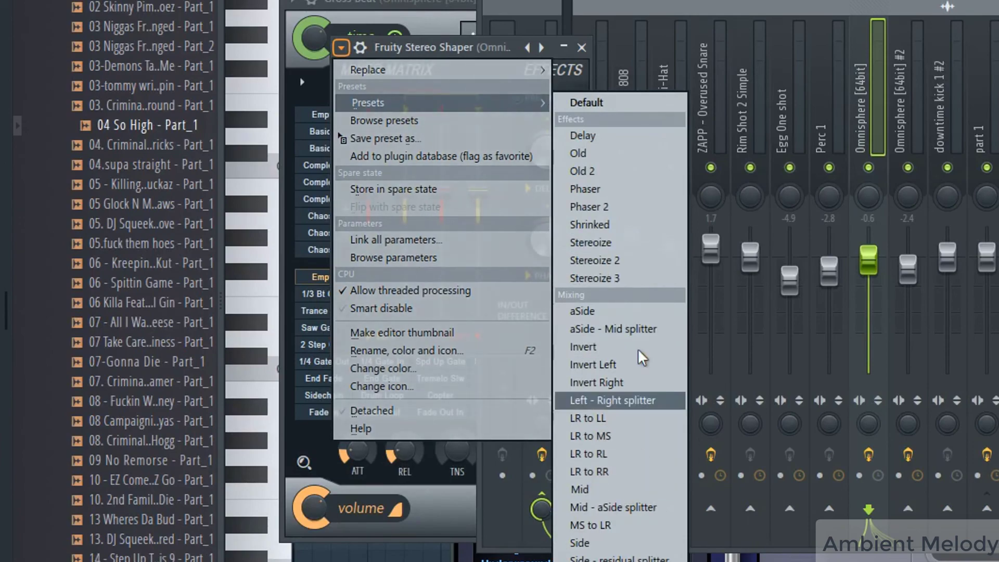
{"action": "left_click", "coordinate": [587, 102]}
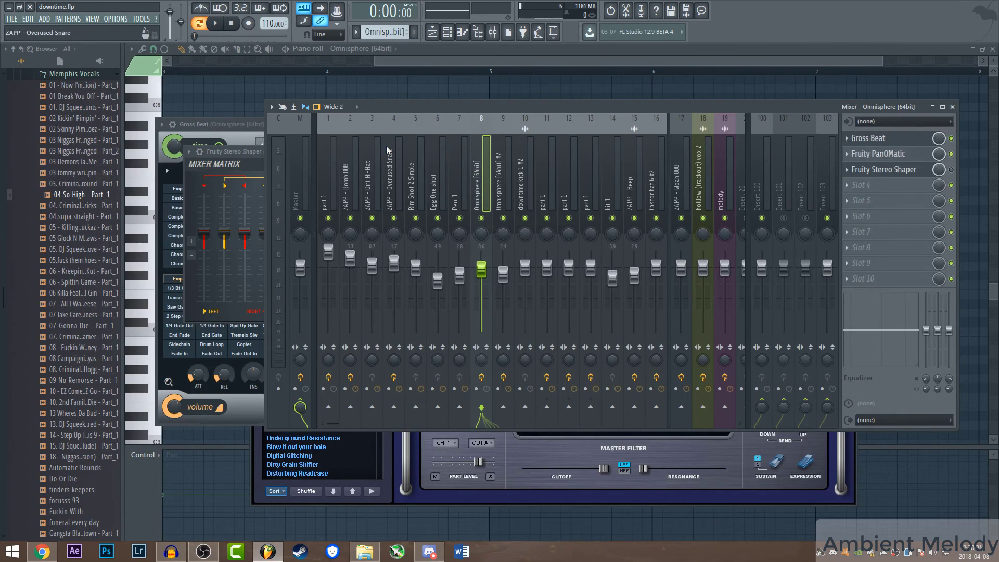
- Close Gross Beat's window, enable Fruity Stereo Shaper on the Omnisphere mixer track and audition the melody with it
{"action": "left_click", "coordinate": [219, 23]}
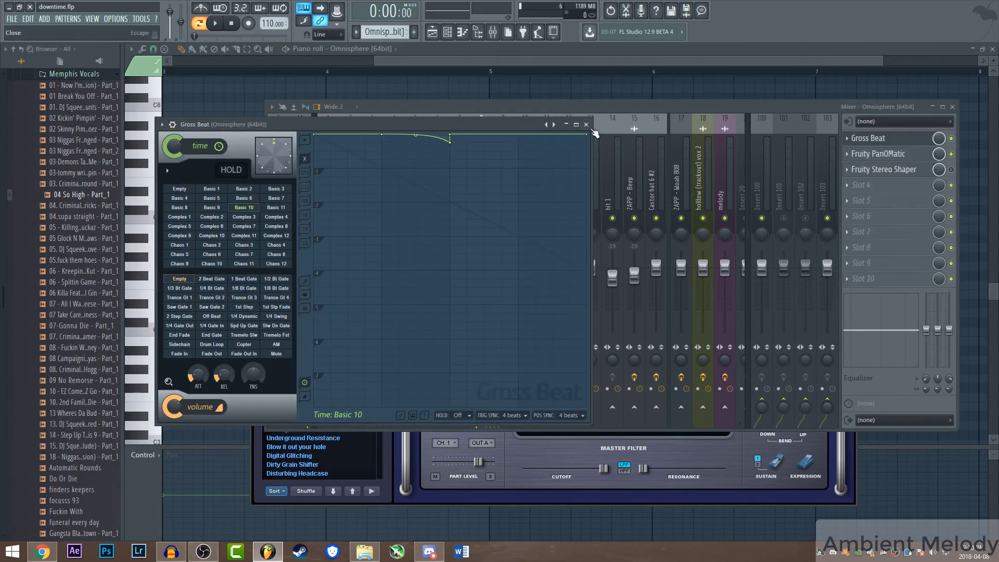
{"action": "left_click", "coordinate": [588, 126]}
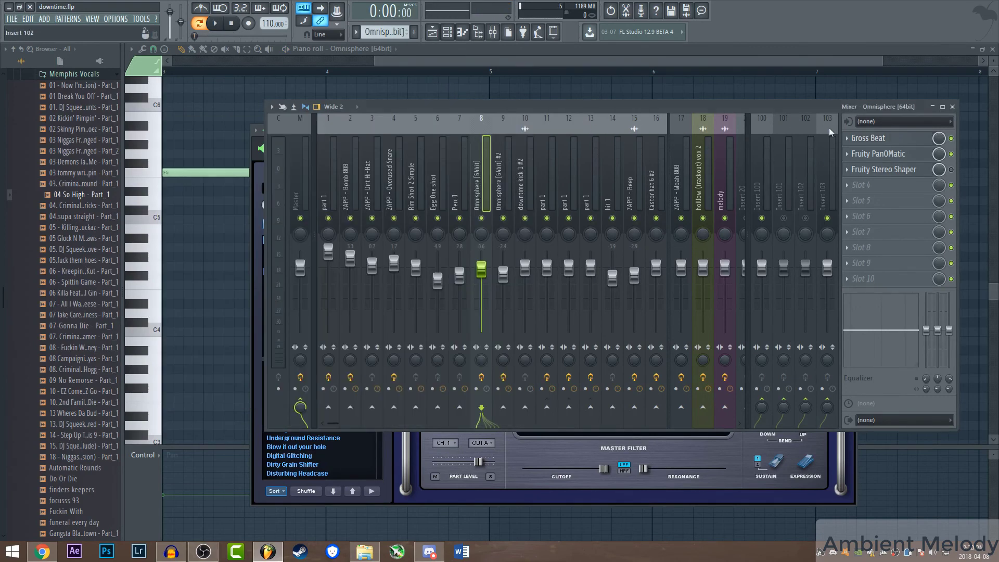
{"action": "left_click", "coordinate": [897, 169]}
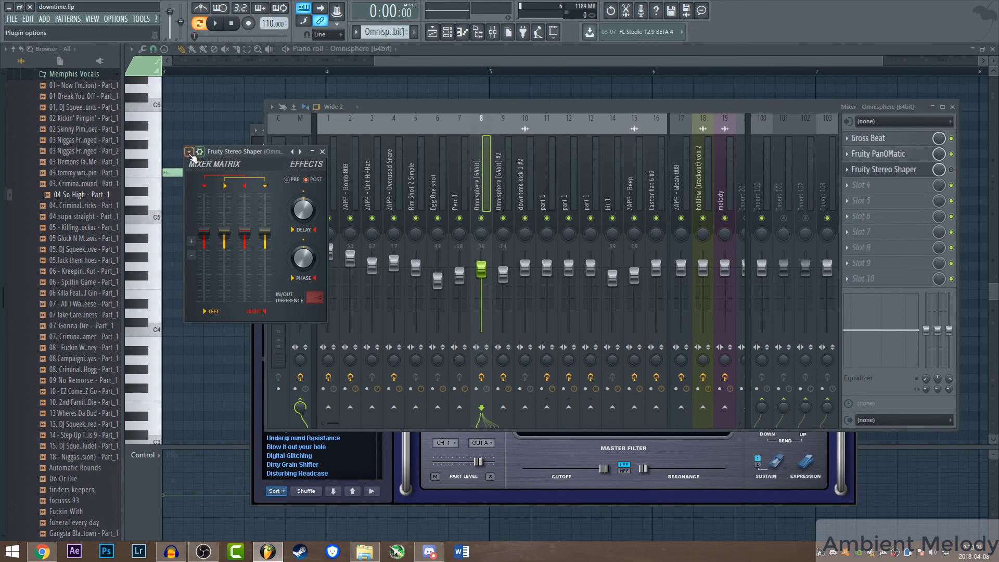
{"action": "left_click", "coordinate": [952, 172]}
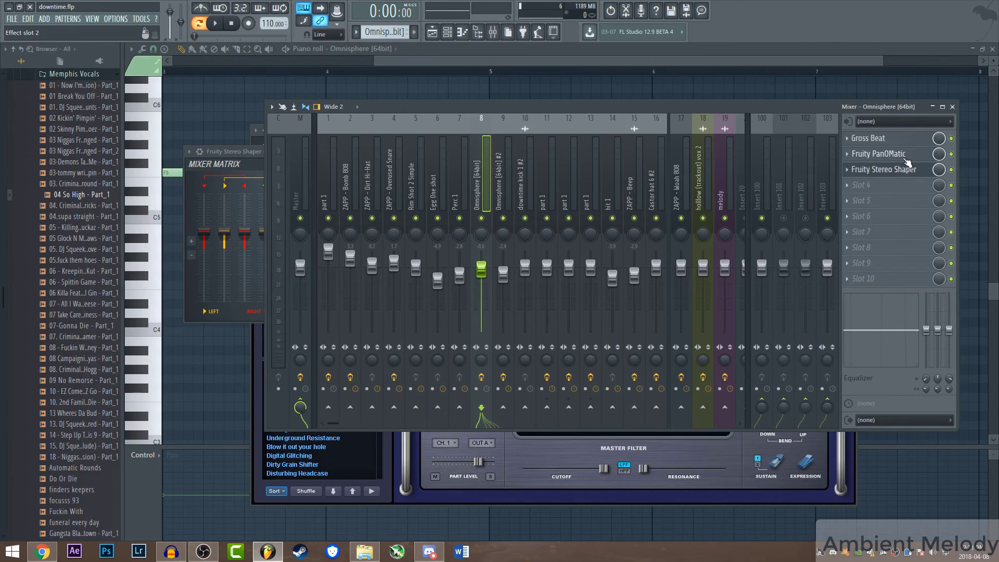
{"action": "left_click", "coordinate": [215, 22]}
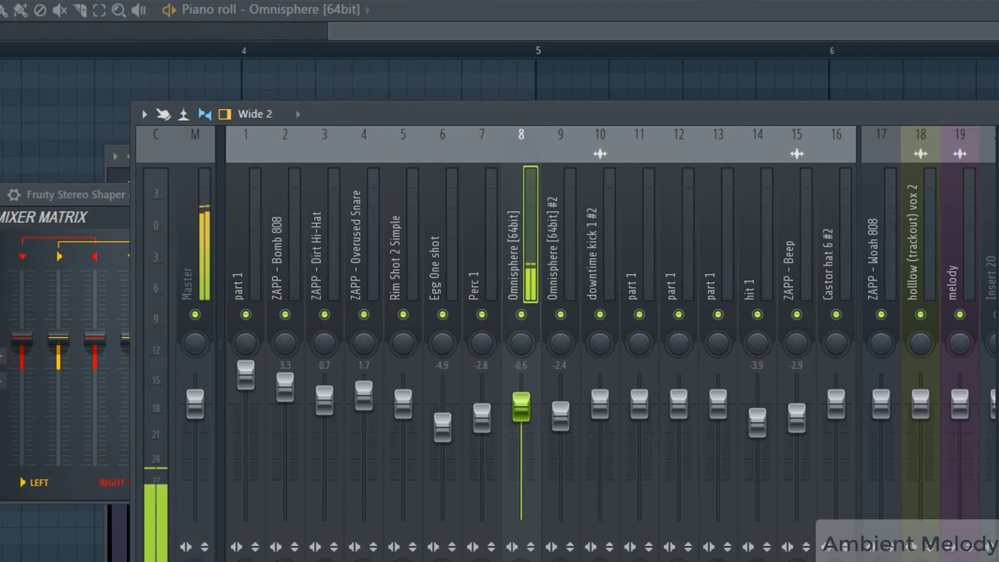
{"action": "key", "text": "space"}
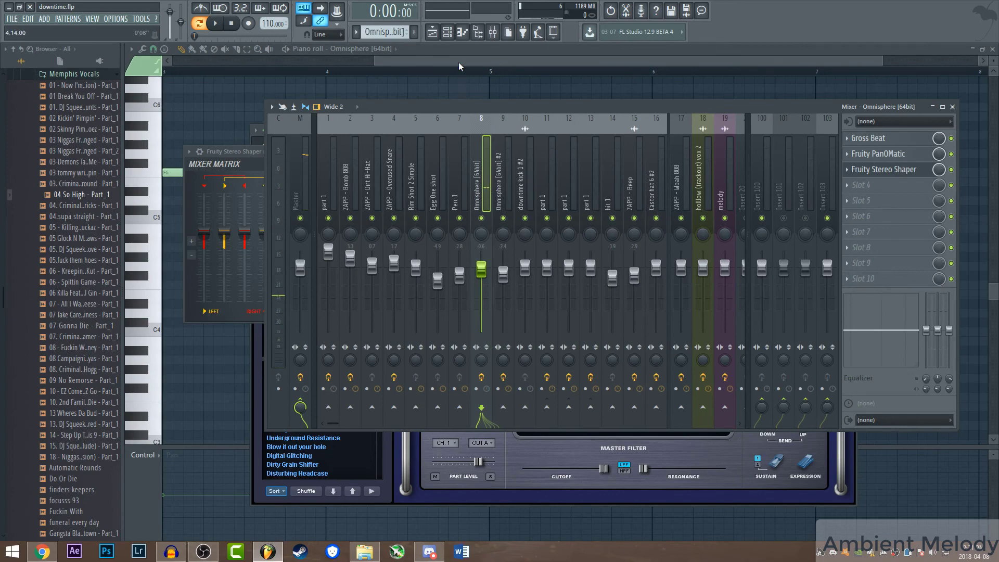
- Open the Bass 7 #3 clip at bar 9 of the playlist and show the Bass 7 channel's sampler settings
{"action": "left_click", "coordinate": [448, 34]}
{"action": "left_click", "coordinate": [433, 34]}
{"action": "scroll", "coordinate": [341, 79], "scroll_direction": "up", "scroll_amount": 5}
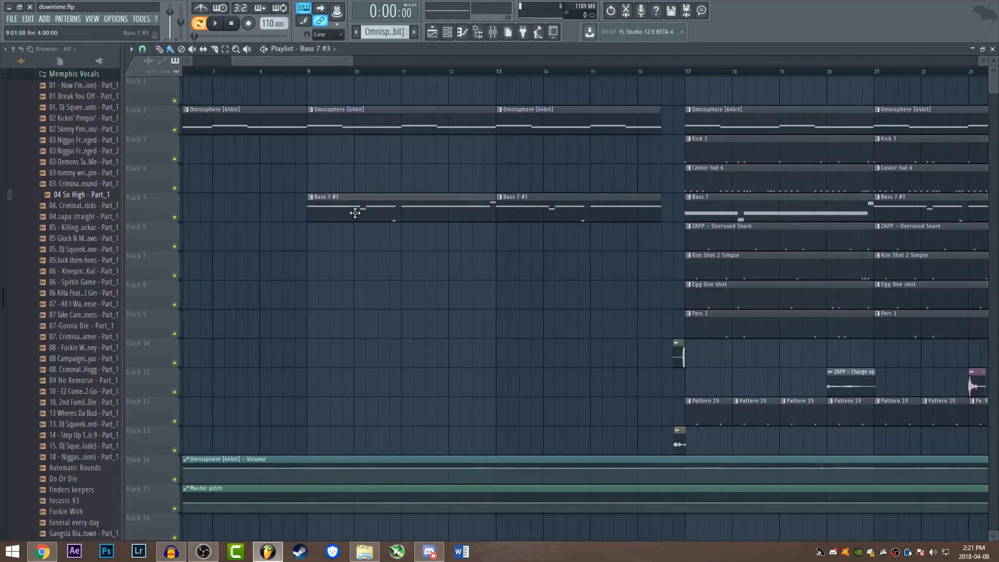
{"action": "double_click", "coordinate": [357, 211]}
{"action": "left_click", "coordinate": [447, 35]}
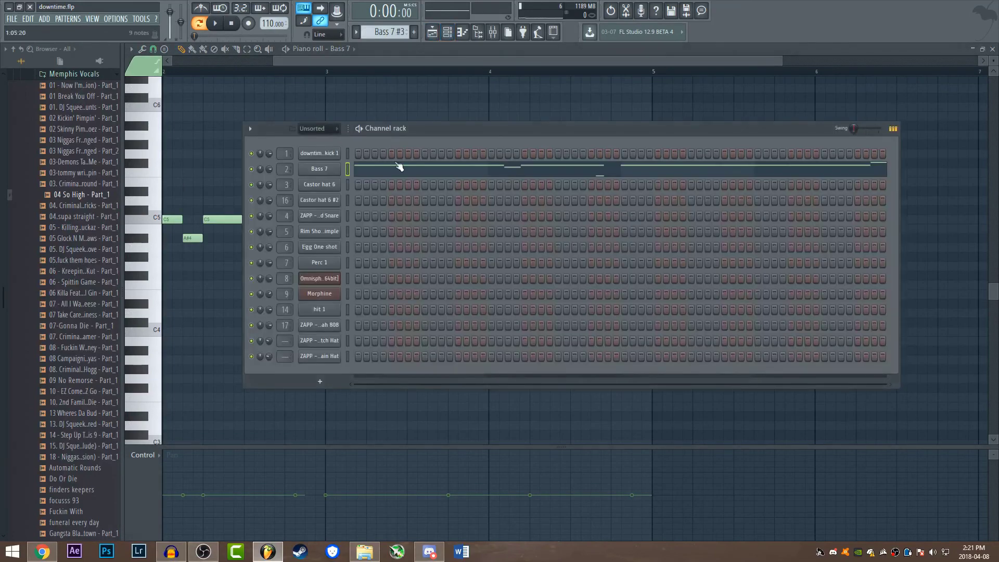
{"action": "left_click", "coordinate": [319, 172]}
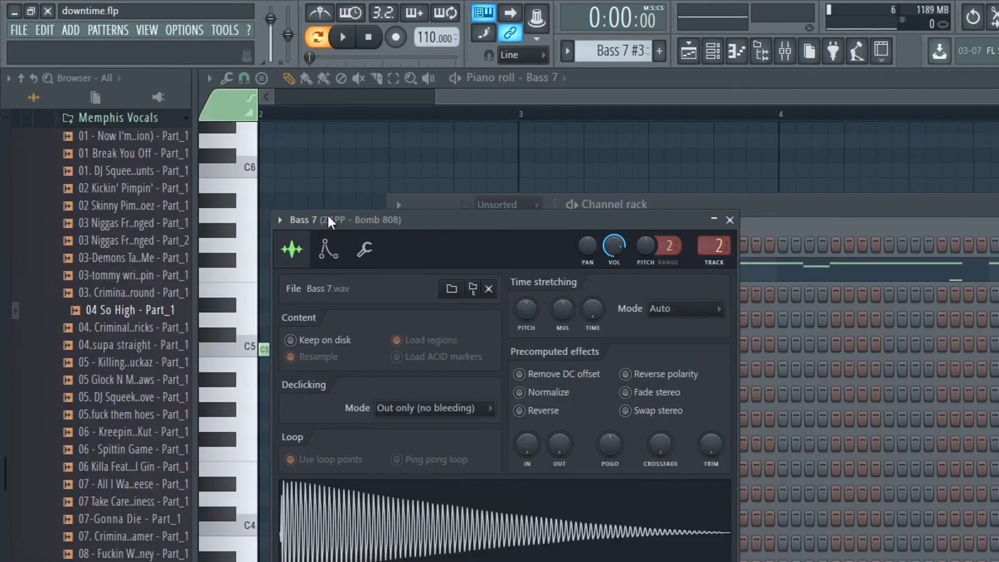
- Expand the 808 folder of ZappBeats Drum kit vol. 1 in the sample browser and select ZAPP - Bomb 808
{"action": "scroll", "coordinate": [107, 446], "scroll_direction": "up", "scroll_amount": 15}
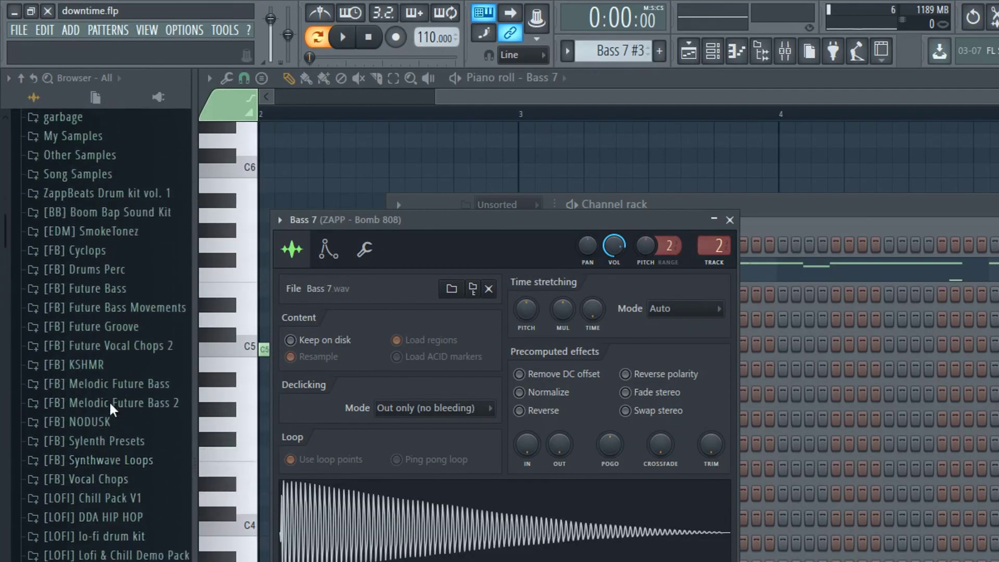
{"action": "scroll", "coordinate": [118, 363], "scroll_direction": "up", "scroll_amount": 3}
{"action": "left_click", "coordinate": [104, 350]}
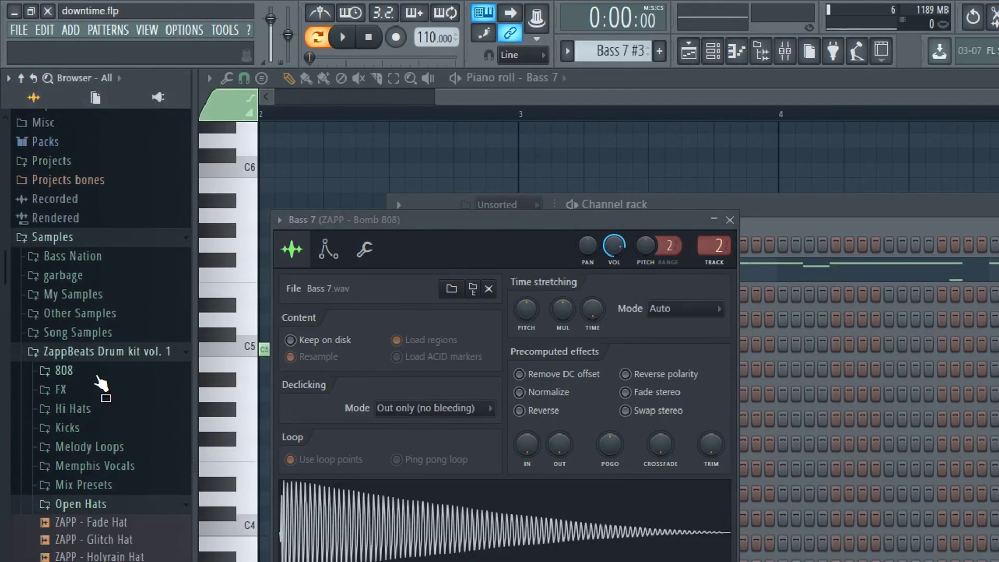
{"action": "left_click", "coordinate": [120, 371]}
{"action": "left_click", "coordinate": [120, 406]}
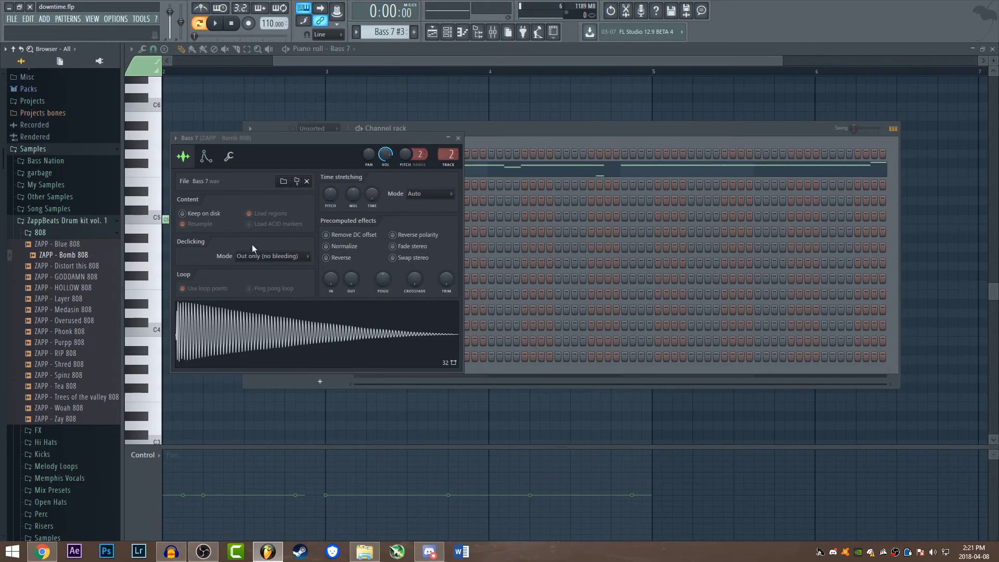
- Audition the Bass 7 #3 pattern and inspect Fruity parametric EQ 2 on the Bomb 808 mixer track
{"action": "left_click", "coordinate": [523, 130]}
{"action": "left_click", "coordinate": [212, 28]}
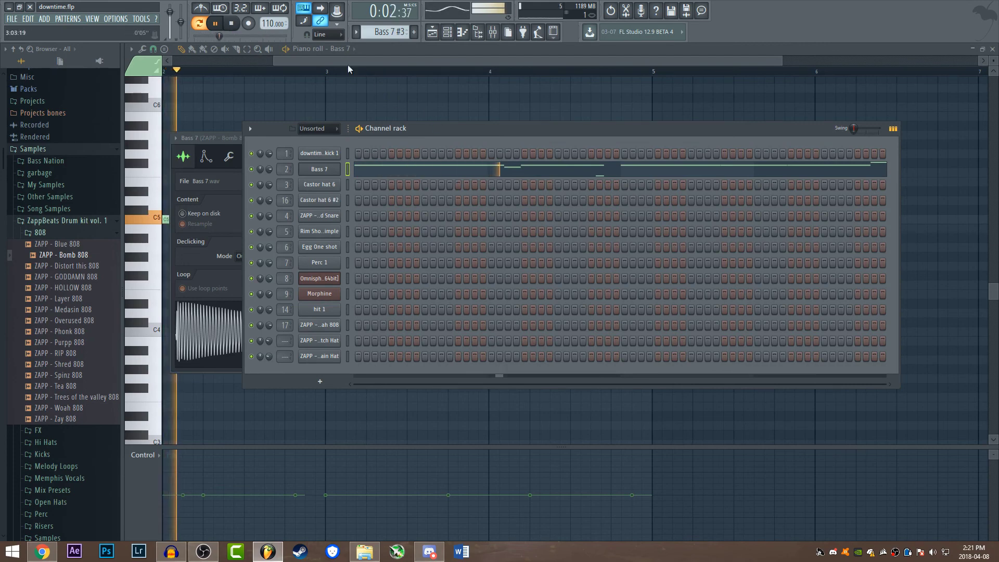
{"action": "key", "text": "space"}
{"action": "left_click", "coordinate": [493, 34]}
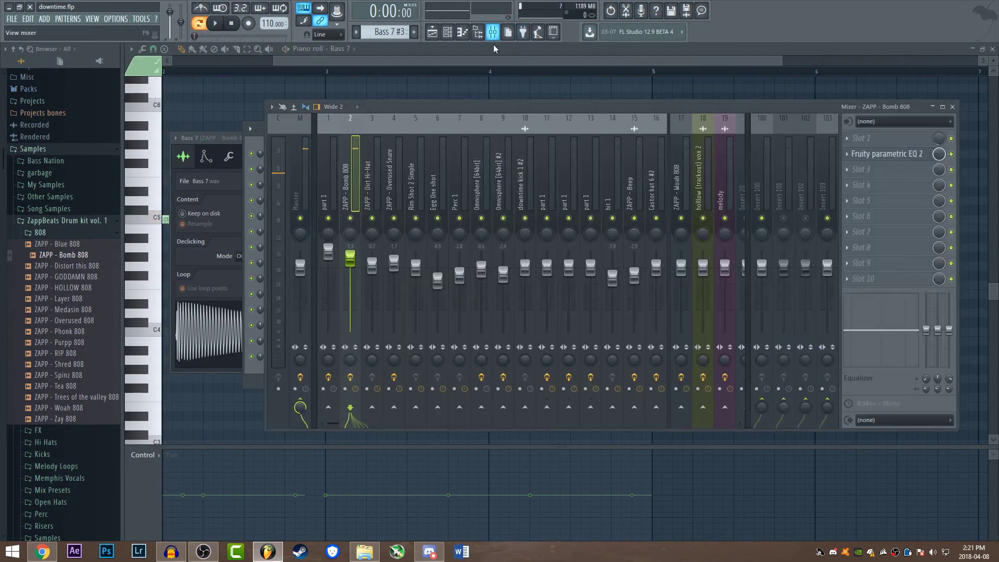
{"action": "left_click", "coordinate": [904, 155]}
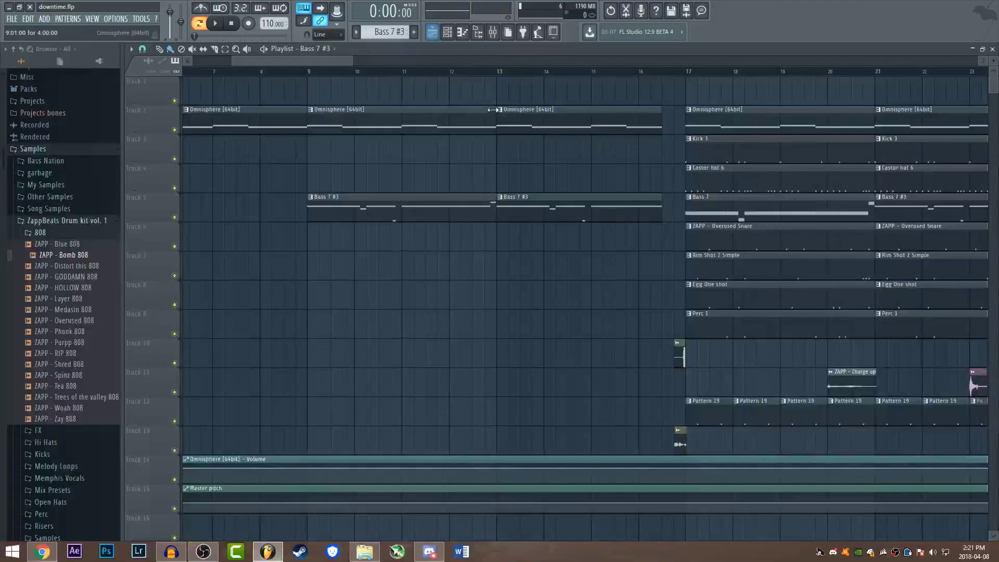
- Set the playlist's playback position to bar 13 and inspect the sample settings of the downtime kick clip before bar 17
{"action": "scroll", "coordinate": [502, 82], "scroll_direction": "left", "scroll_amount": 3}
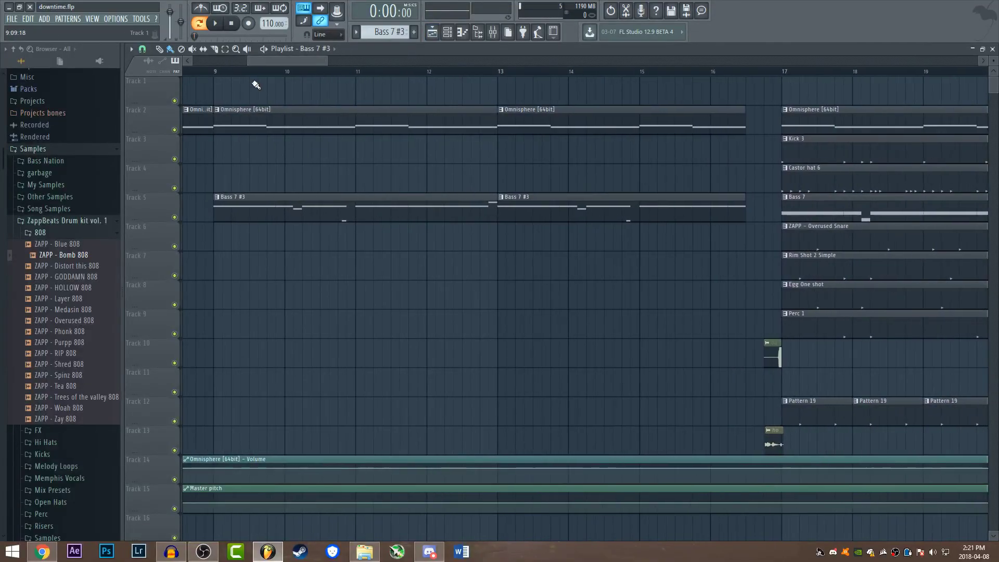
{"action": "left_click", "coordinate": [500, 72]}
{"action": "scroll", "coordinate": [635, 74], "scroll_direction": "right", "scroll_amount": 3}
{"action": "scroll", "coordinate": [635, 74], "scroll_direction": "up", "scroll_amount": 2}
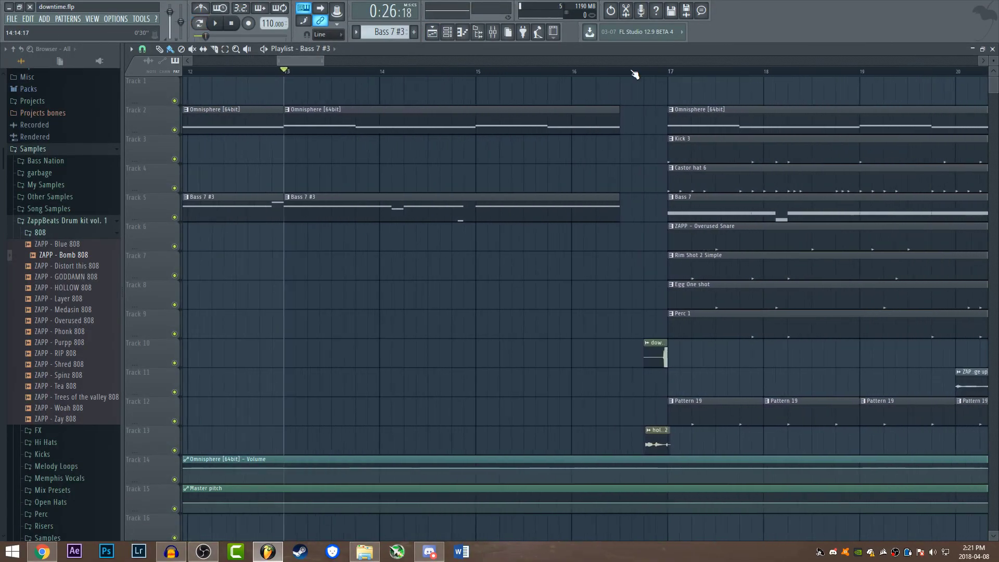
{"action": "double_click", "coordinate": [685, 352]}
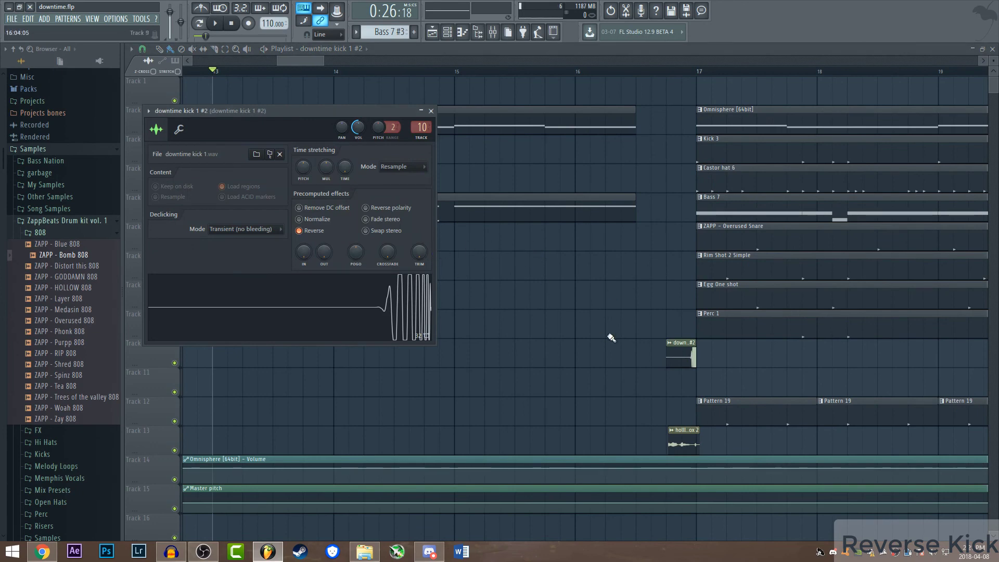
{"action": "scroll", "coordinate": [693, 73], "scroll_direction": "up", "scroll_amount": 2}
{"action": "scroll", "coordinate": [702, 72], "scroll_direction": "up", "scroll_amount": 3}
{"action": "scroll", "coordinate": [689, 72], "scroll_direction": "right", "scroll_amount": 3}
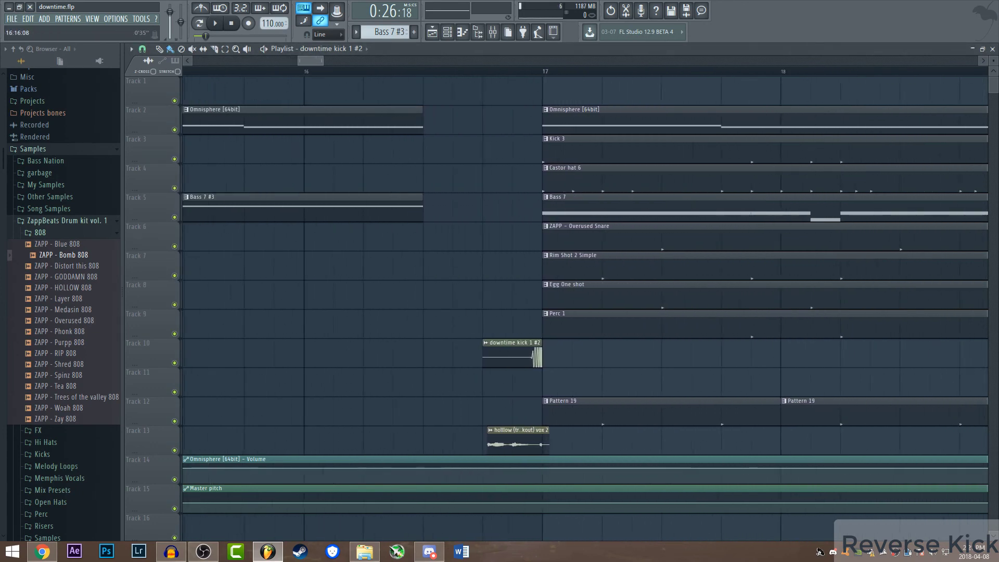
- Set the playback position just before bar 17 and open the sample settings of the downtime kick 1 #2 clip
{"action": "scroll", "coordinate": [542, 73], "scroll_direction": "down", "scroll_amount": 1}
{"action": "scroll", "coordinate": [638, 72], "scroll_direction": "down", "scroll_amount": 2}
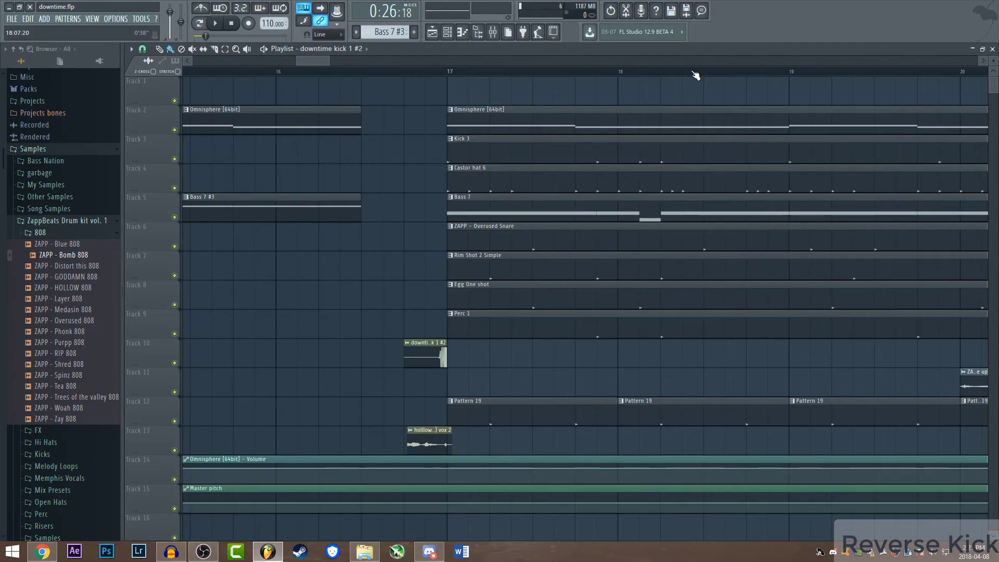
{"action": "scroll", "coordinate": [437, 72], "scroll_direction": "up", "scroll_amount": 1}
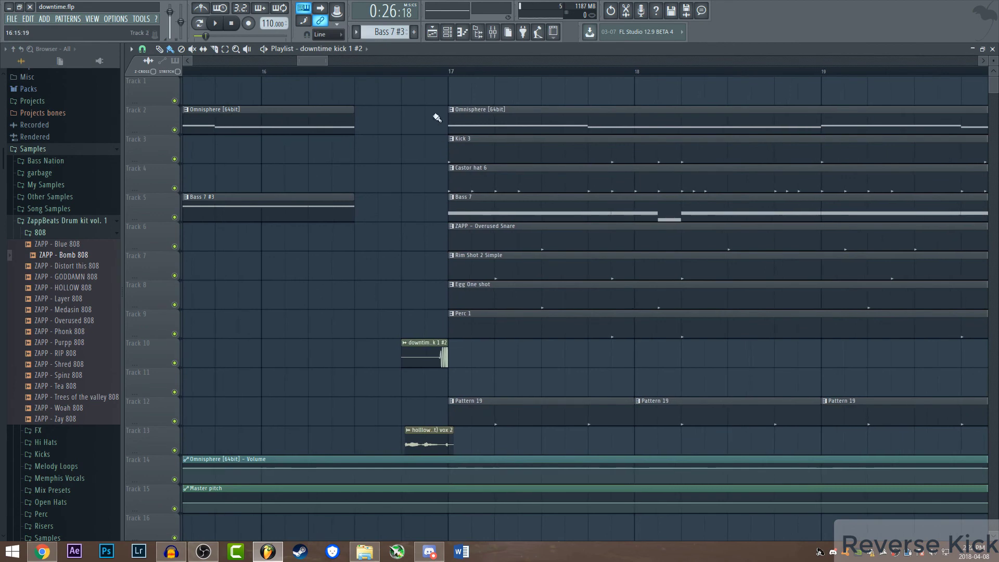
{"action": "left_click_drag", "start_coordinate": [403, 71], "coordinate": [427, 79]}
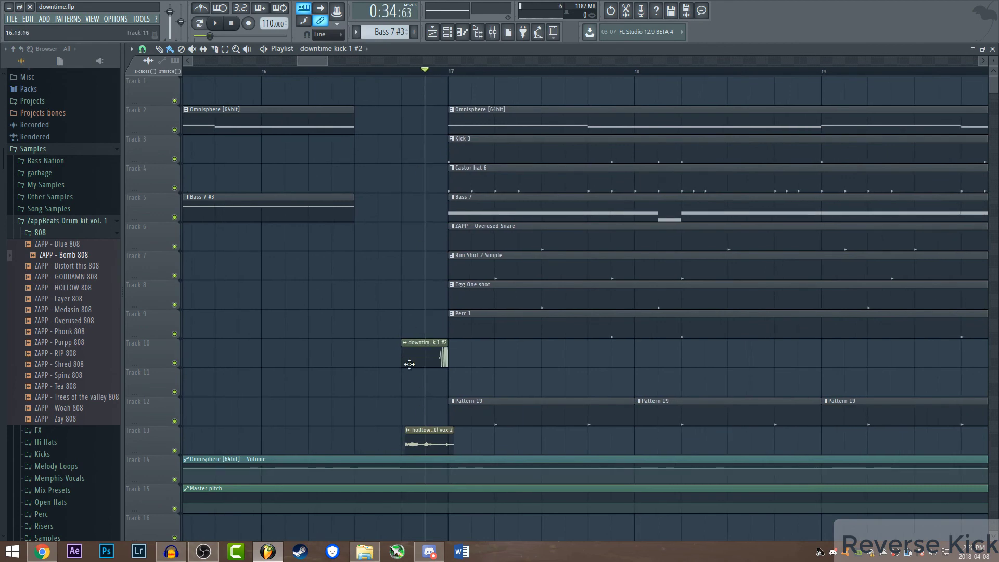
{"action": "double_click", "coordinate": [414, 354]}
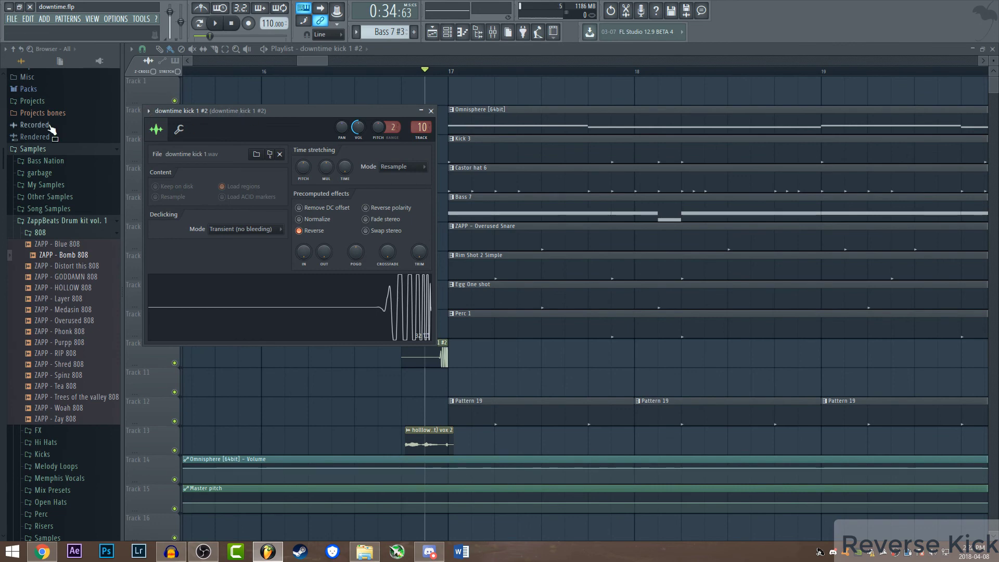
{"action": "scroll", "coordinate": [37, 372], "scroll_direction": "down", "scroll_amount": 6}
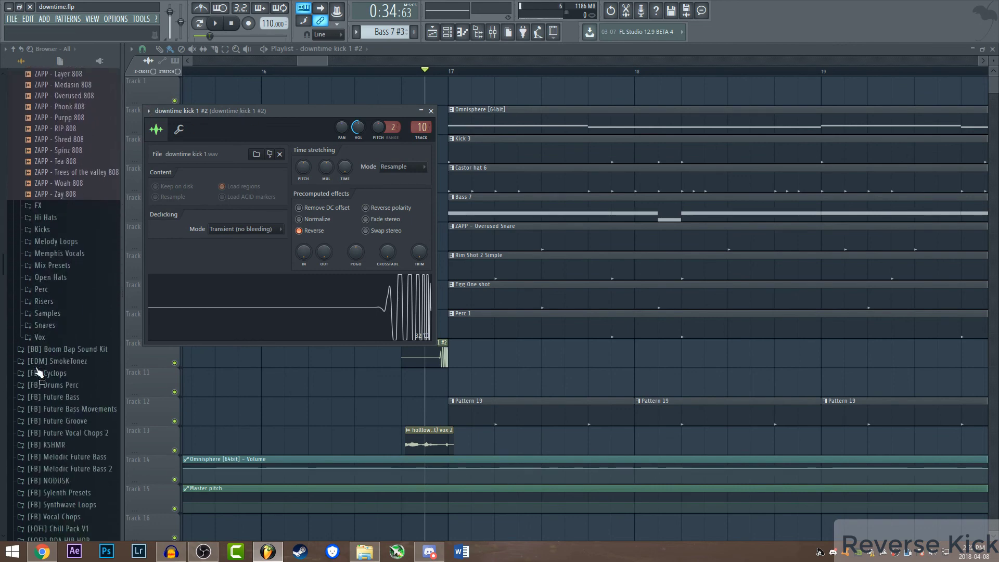
{"action": "scroll", "coordinate": [37, 371], "scroll_direction": "down", "scroll_amount": 3}
{"action": "scroll", "coordinate": [41, 323], "scroll_direction": "up", "scroll_amount": 8}
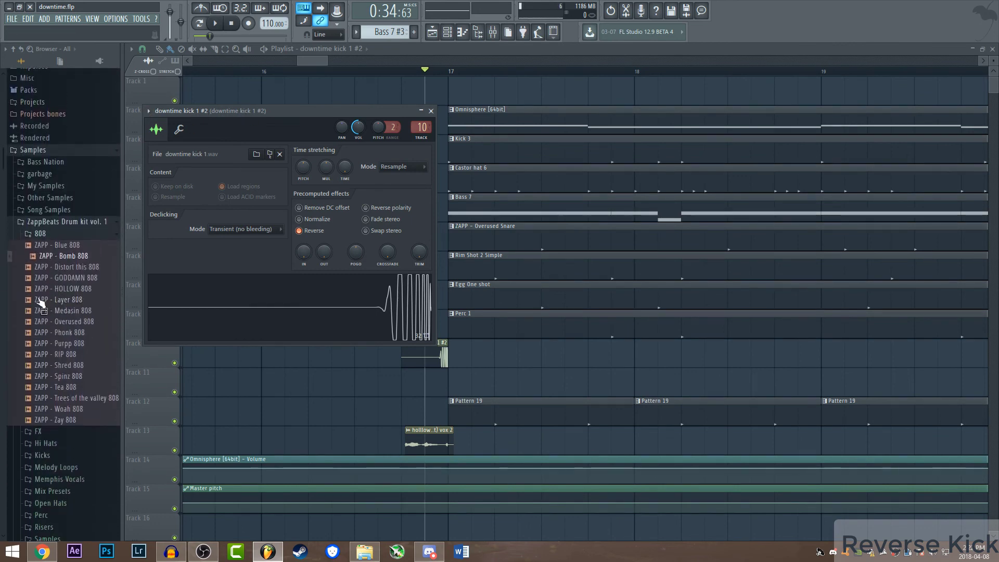
{"action": "left_click_drag", "start_coordinate": [40, 305], "coordinate": [432, 310]}
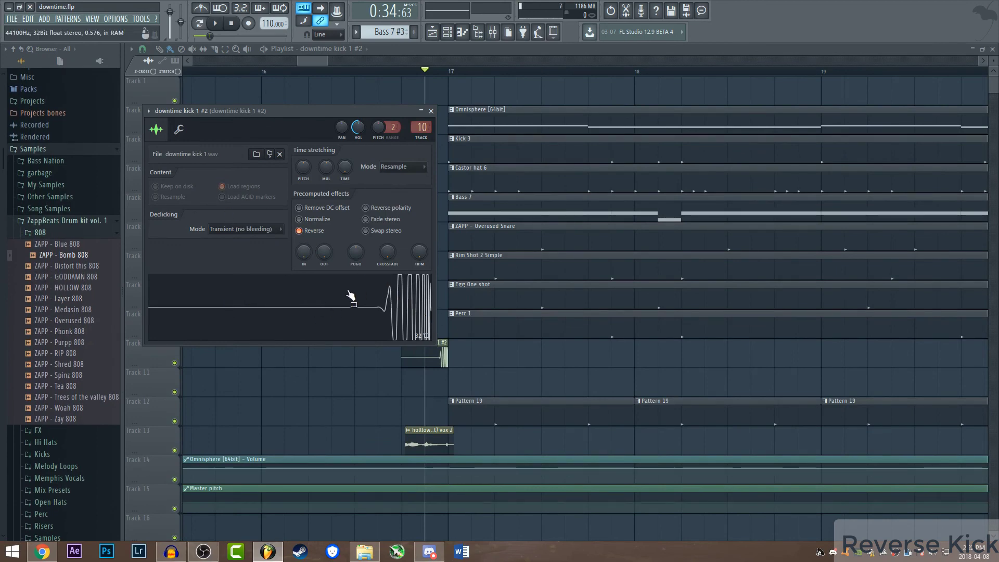
- Switch the downtime kick 1 #2 sample's Reverse effect off and back on, and close its sample settings
{"action": "left_click", "coordinate": [307, 232]}
{"action": "left_click", "coordinate": [307, 231]}
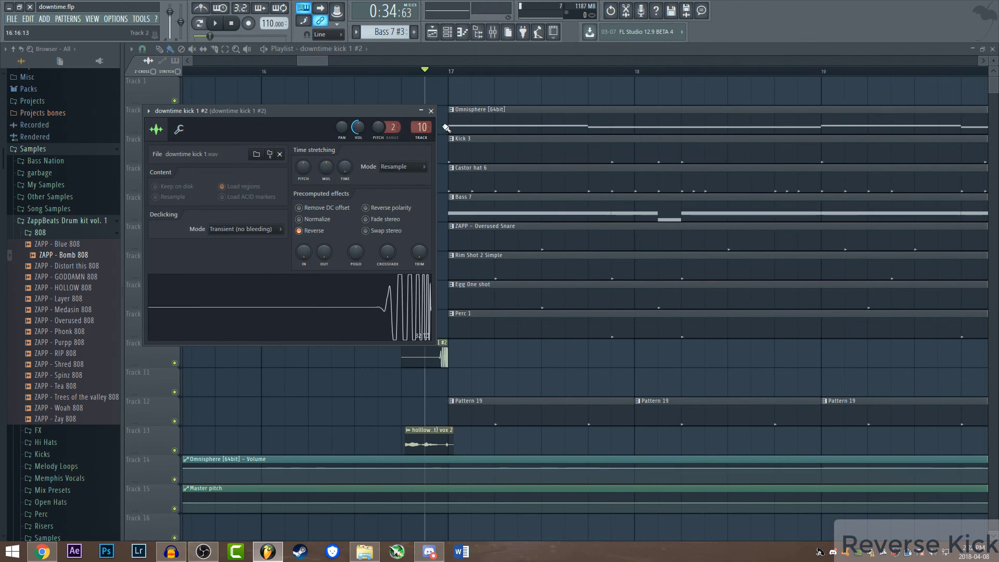
{"action": "left_click", "coordinate": [430, 111]}
- Audition the song from the start of the reversed downtime kick clip, stopping playback shortly after bar 17
{"action": "scroll", "coordinate": [427, 139], "scroll_direction": "up", "scroll_amount": 3}
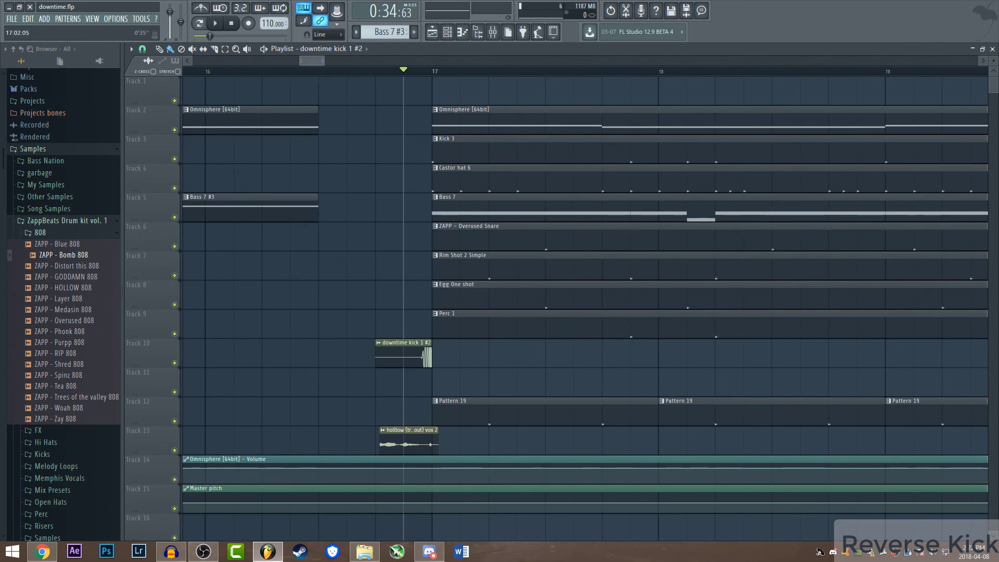
{"action": "scroll", "coordinate": [437, 140], "scroll_direction": "up", "scroll_amount": 2}
{"action": "scroll", "coordinate": [475, 140], "scroll_direction": "up", "scroll_amount": 2}
{"action": "left_click", "coordinate": [481, 145]}
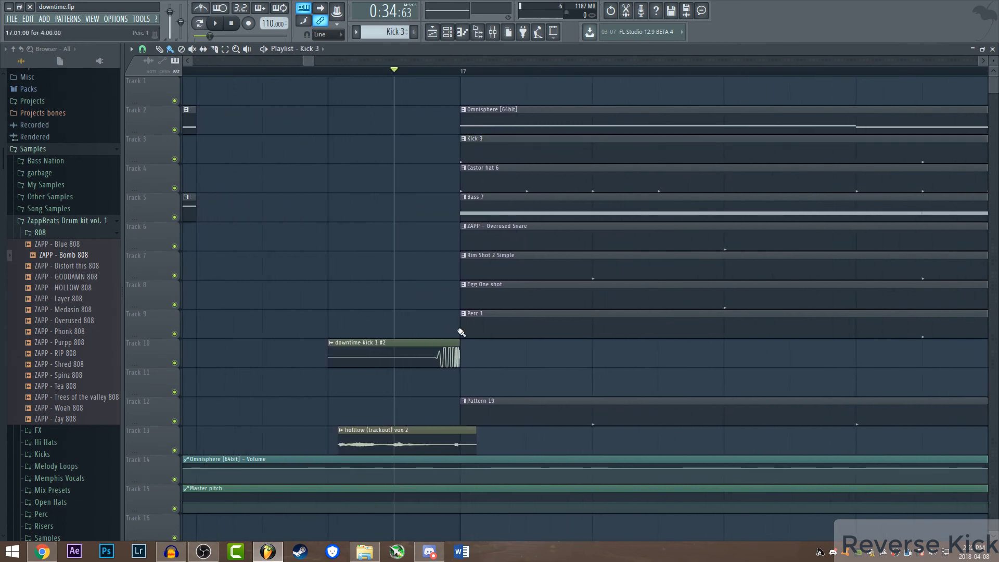
{"action": "left_click", "coordinate": [325, 70]}
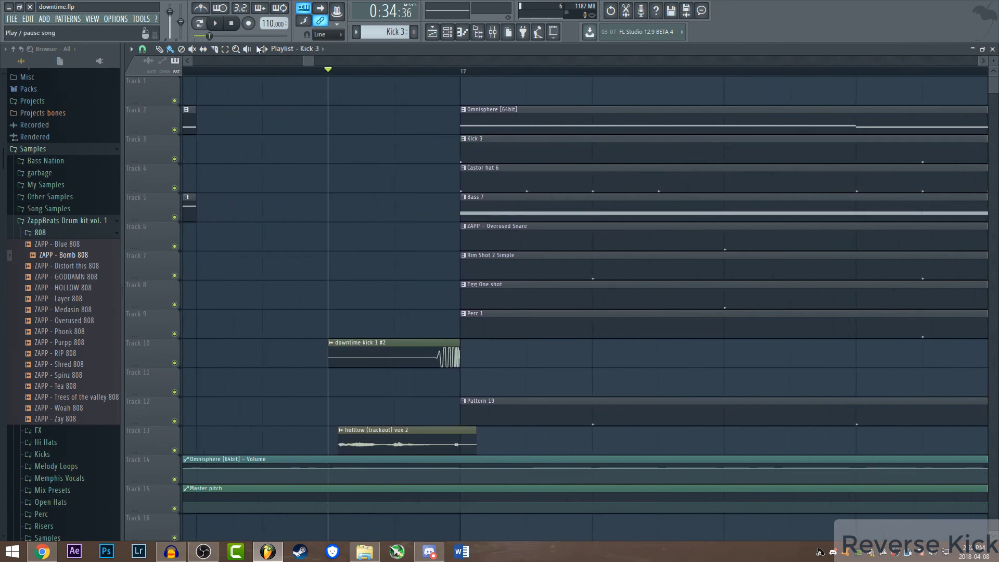
{"action": "left_click", "coordinate": [215, 22]}
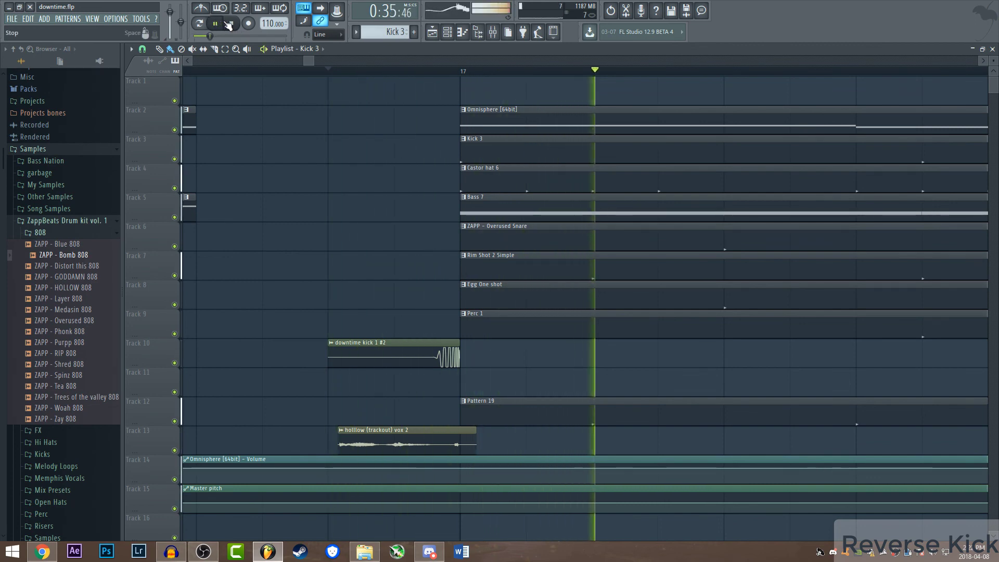
{"action": "key", "text": "space"}
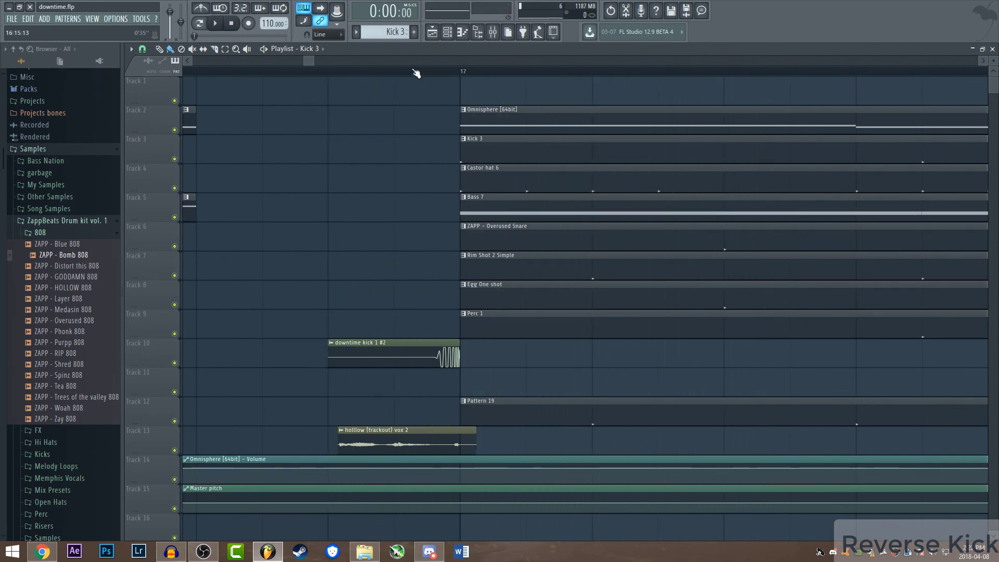
- Audition the second reversed downtime kick clip leading into bar 25 of the playlist
{"action": "scroll", "coordinate": [414, 73], "scroll_direction": "down", "scroll_amount": 6}
{"action": "scroll", "coordinate": [671, 72], "scroll_direction": "up", "scroll_amount": 5}
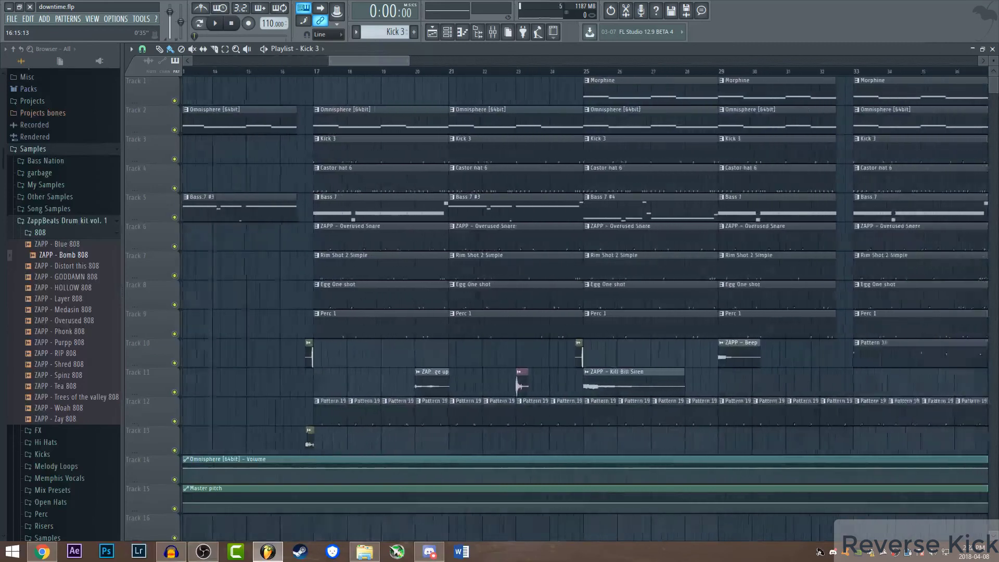
{"action": "left_click", "coordinate": [485, 71]}
{"action": "key", "text": "space"}
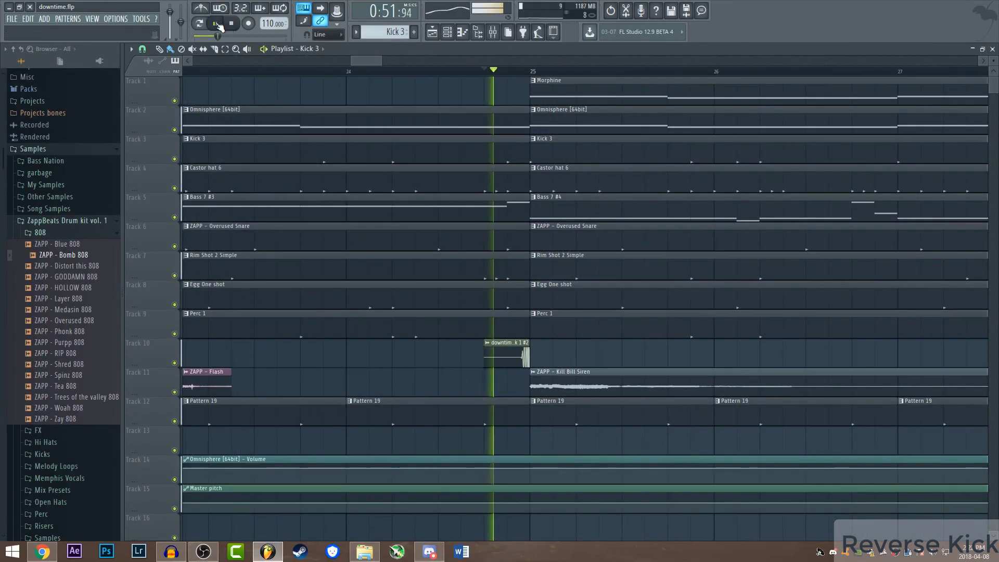
{"action": "key", "text": "space"}
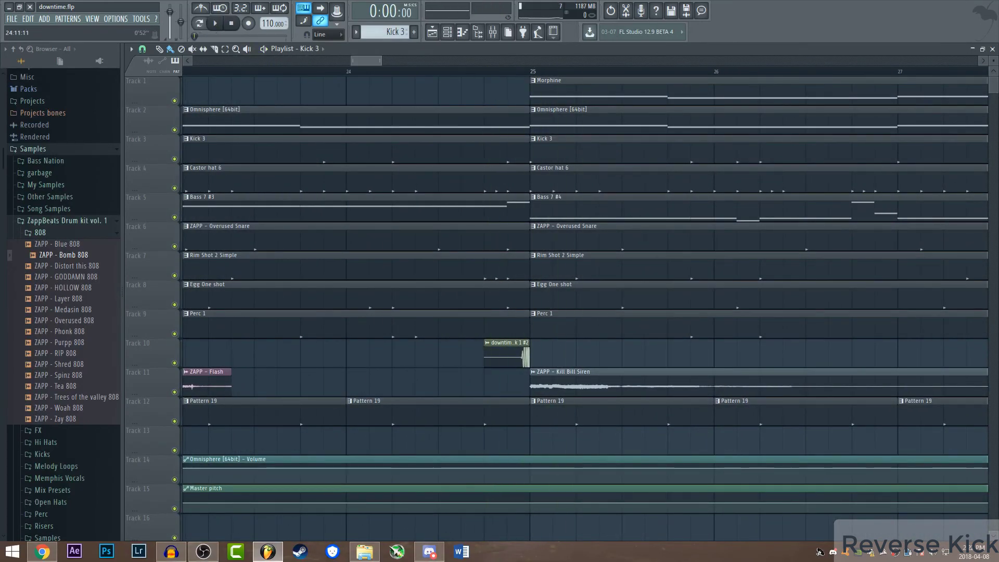
- Examine in the playlist how the reversed downtime kick clips are placed against the drum patterns starting at bars 17 and 25
{"action": "scroll", "coordinate": [488, 73], "scroll_direction": "down", "scroll_amount": 4}
{"action": "scroll", "coordinate": [488, 73], "scroll_direction": "down", "scroll_amount": 5}
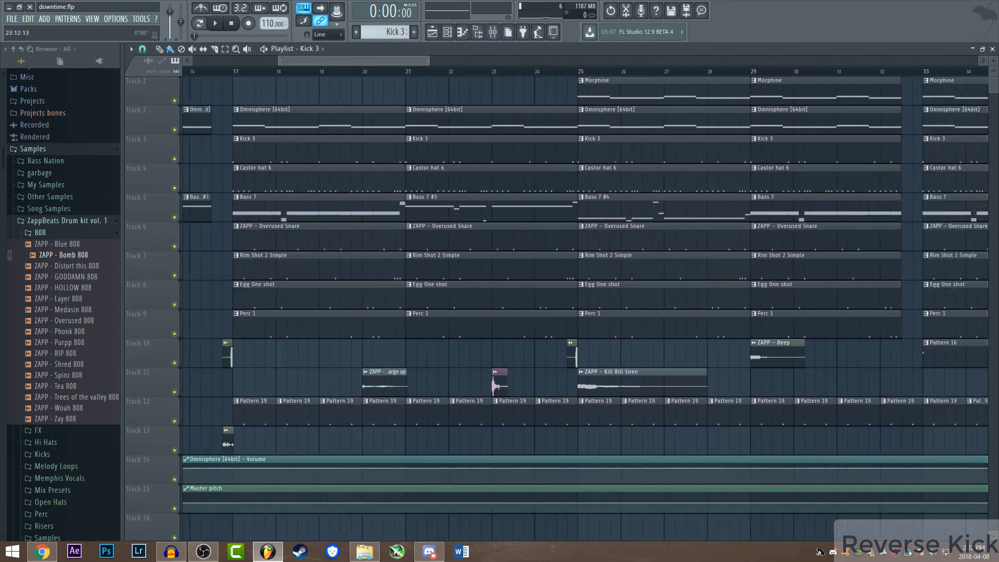
{"action": "scroll", "coordinate": [509, 70], "scroll_direction": "up", "scroll_amount": 8}
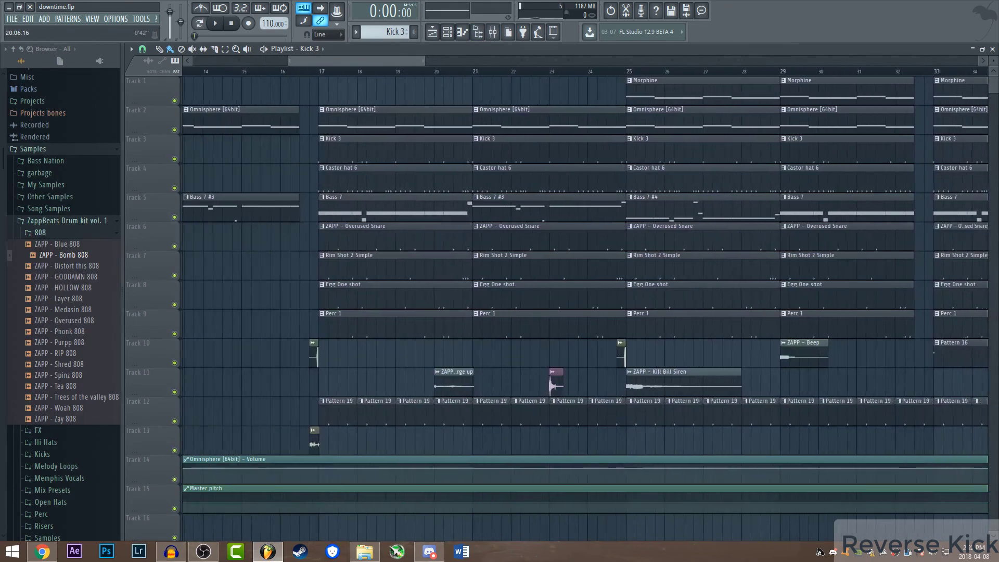
{"action": "scroll", "coordinate": [571, 69], "scroll_direction": "up", "scroll_amount": 4}
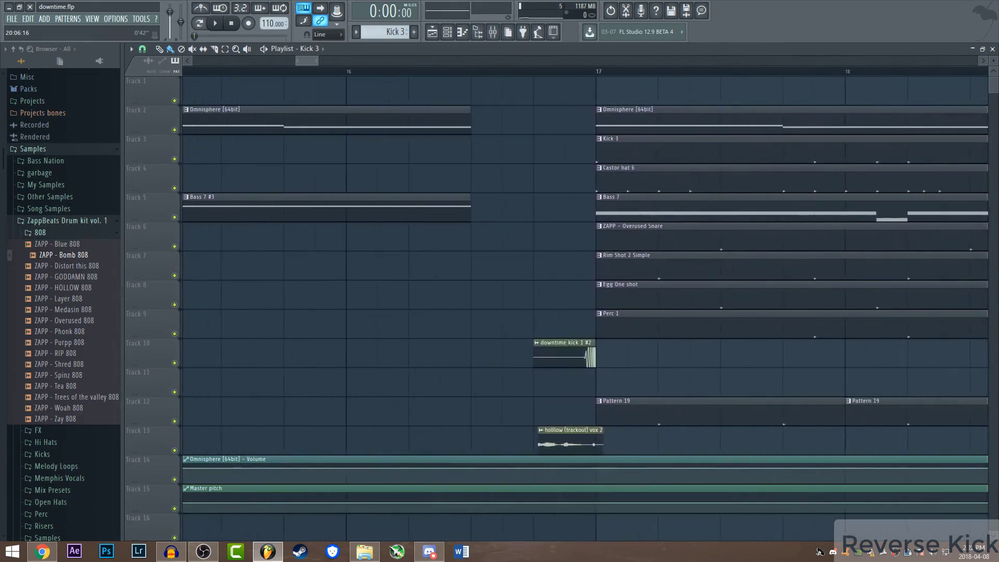
{"action": "scroll", "coordinate": [640, 338], "scroll_direction": "up", "scroll_amount": 5}
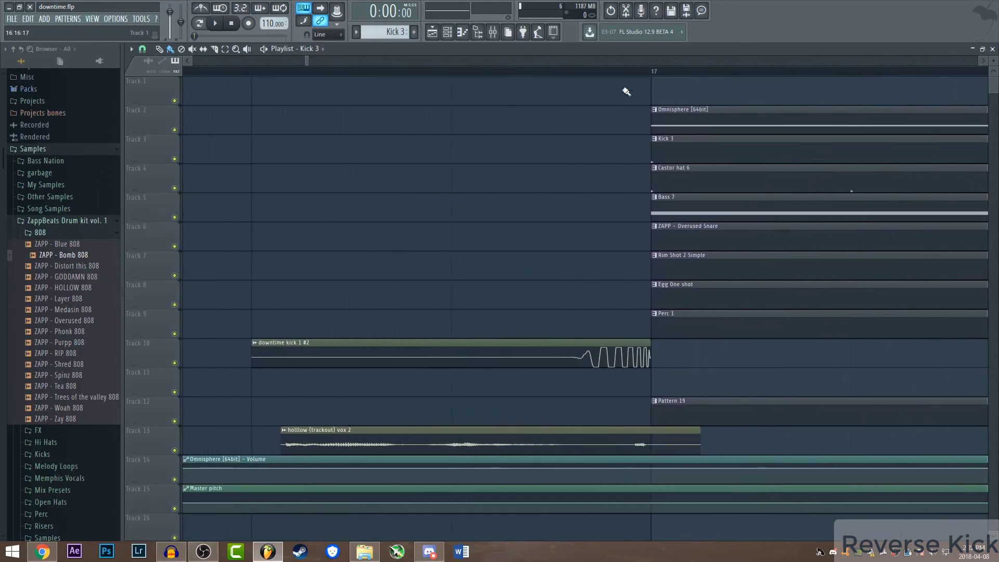
{"action": "scroll", "coordinate": [626, 92], "scroll_direction": "down", "scroll_amount": 4}
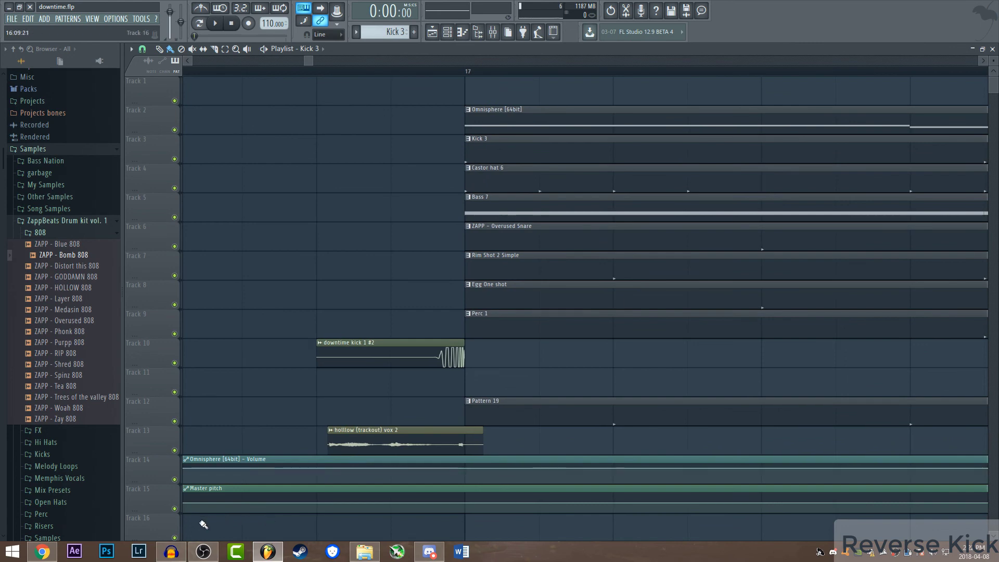
{"action": "left_click_drag", "start_coordinate": [312, 61], "coordinate": [298, 61]}
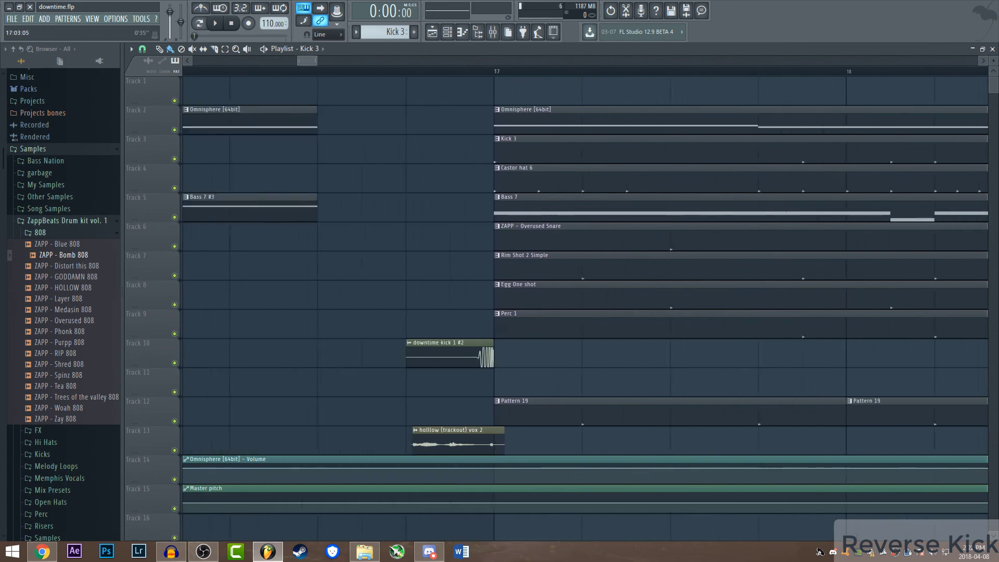
{"action": "scroll", "coordinate": [552, 363], "scroll_direction": "up", "scroll_amount": 3}
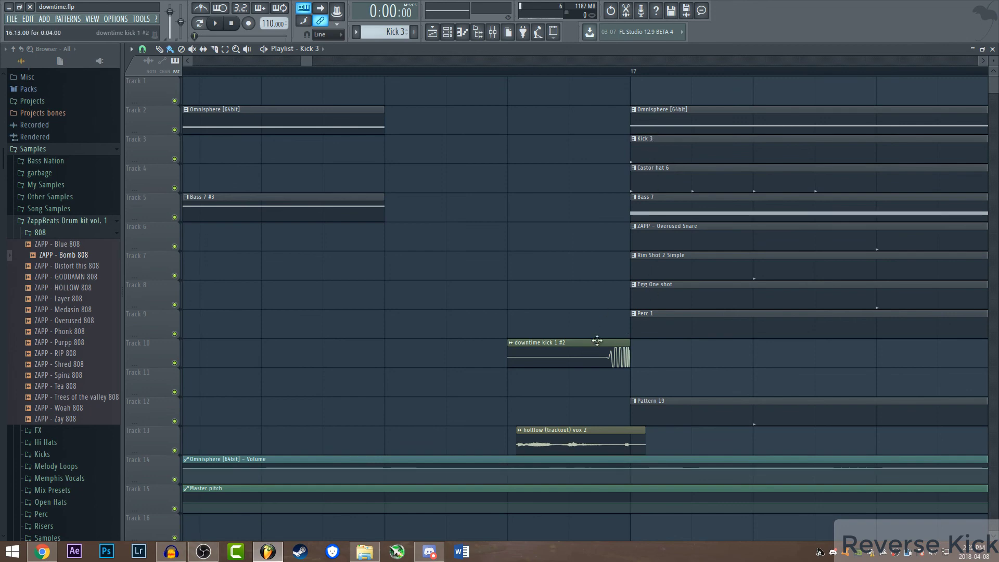
{"action": "mouse_move", "coordinate": [311, 61]}
{"action": "left_mouse_down"}
{"action": "mouse_move", "coordinate": [366, 61]}
{"action": "mouse_move", "coordinate": [321, 61]}
{"action": "left_mouse_up"}
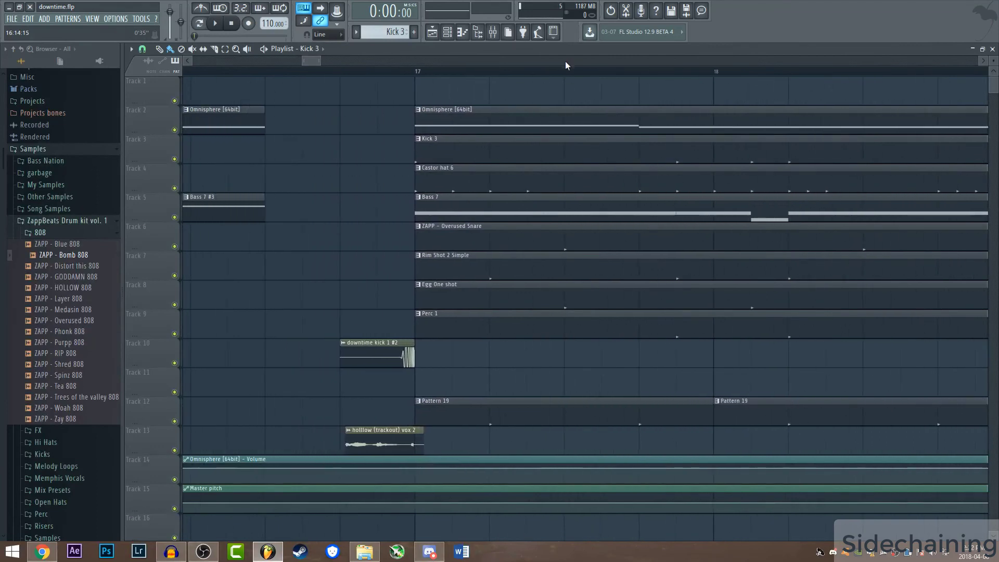
- Show the mixer's part 1 track on insert 1, adding and removing a route from it to the downtime kick 1 #2 track
{"action": "left_click", "coordinate": [492, 31]}
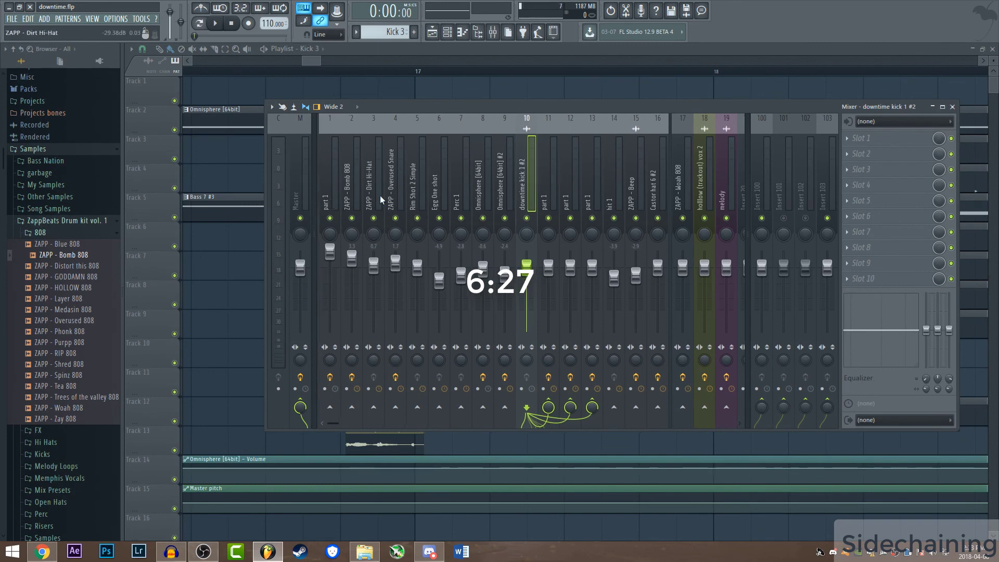
{"action": "scroll", "coordinate": [382, 179], "scroll_direction": "down", "scroll_amount": 5}
{"action": "scroll", "coordinate": [384, 180], "scroll_direction": "up", "scroll_amount": 5}
{"action": "scroll", "coordinate": [384, 180], "scroll_direction": "up", "scroll_amount": 1}
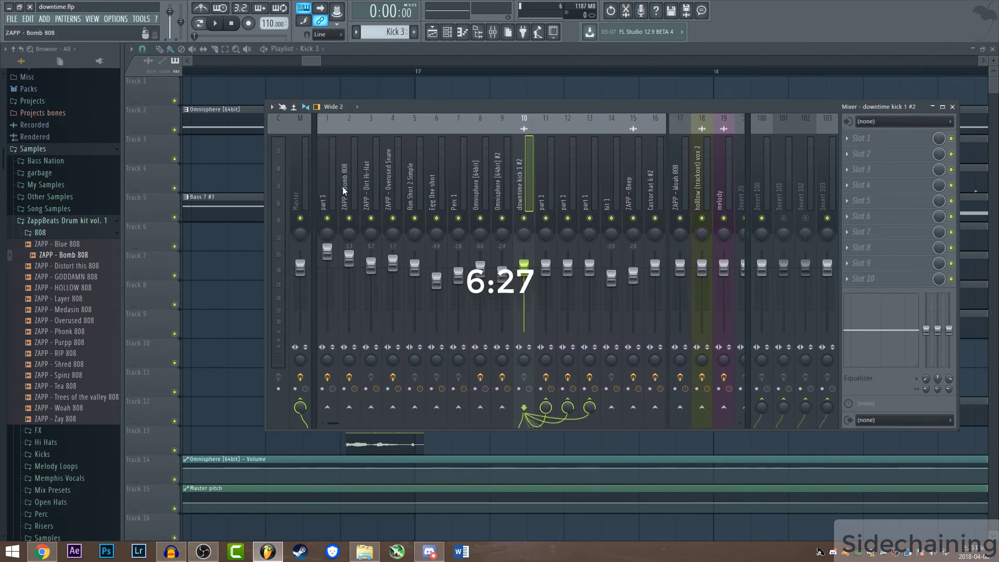
{"action": "left_click", "coordinate": [332, 189]}
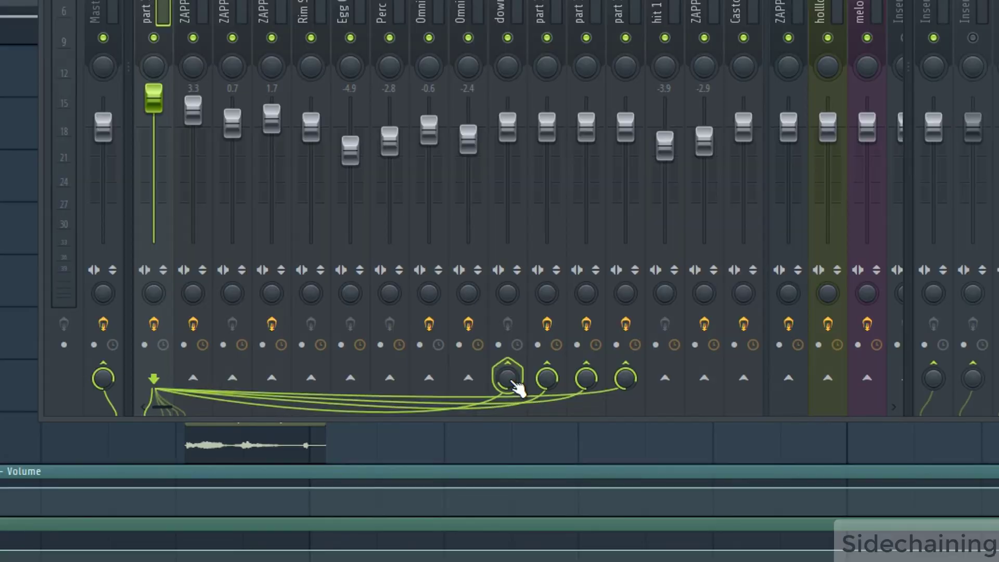
{"action": "left_click", "coordinate": [527, 410]}
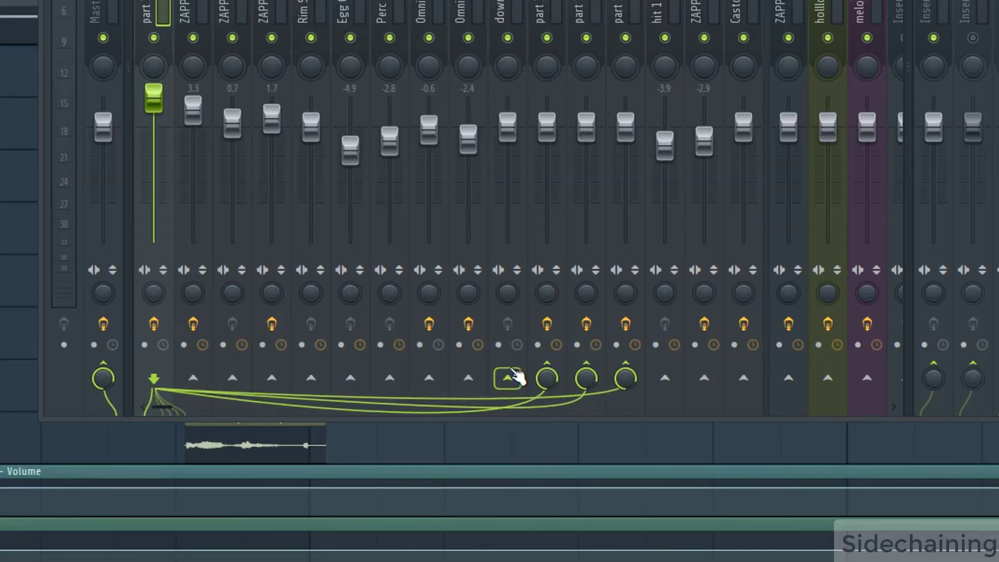
{"action": "left_click", "coordinate": [509, 381]}
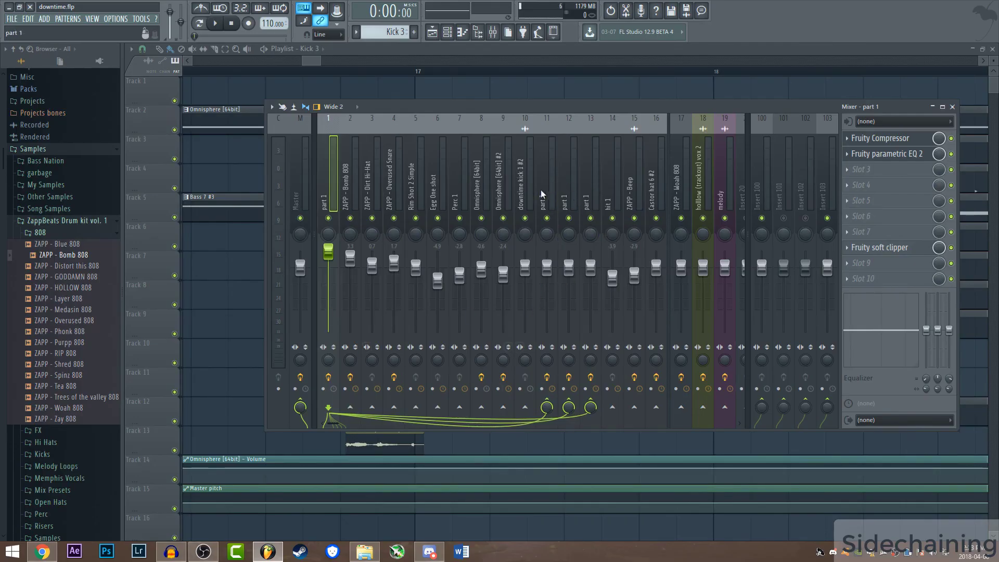
- Open the Fruity peak controller on the part 1 track at insert 11 and watch its response while auditioning Kick 3 in pattern mode
{"action": "left_click", "coordinate": [551, 200]}
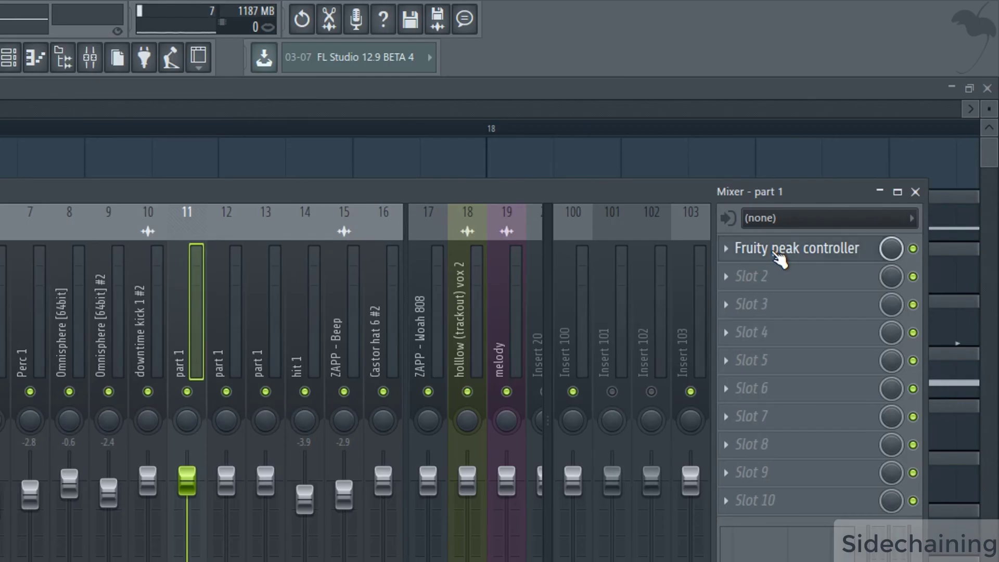
{"action": "left_click", "coordinate": [779, 255]}
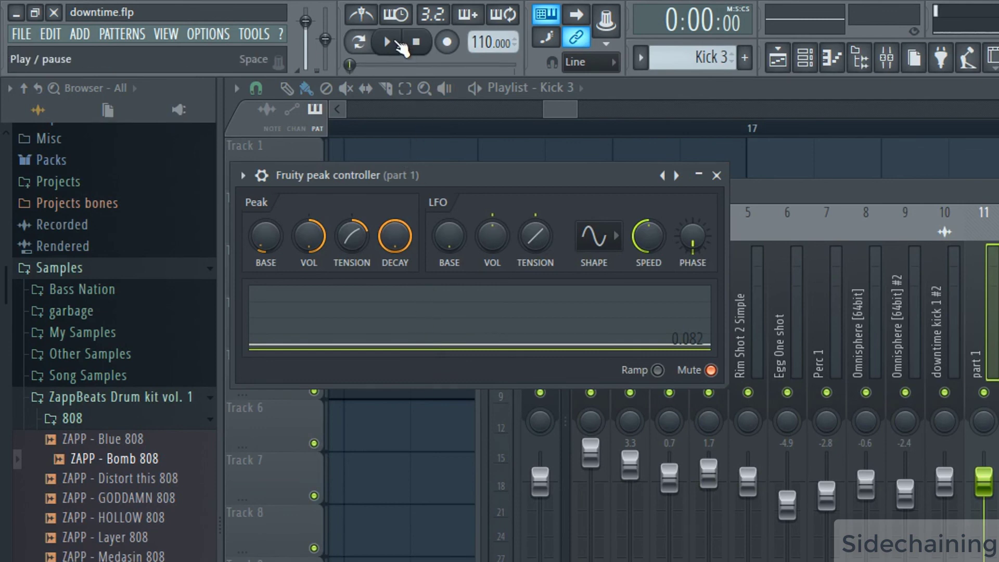
{"action": "left_click", "coordinate": [359, 41]}
{"action": "left_click", "coordinate": [387, 42]}
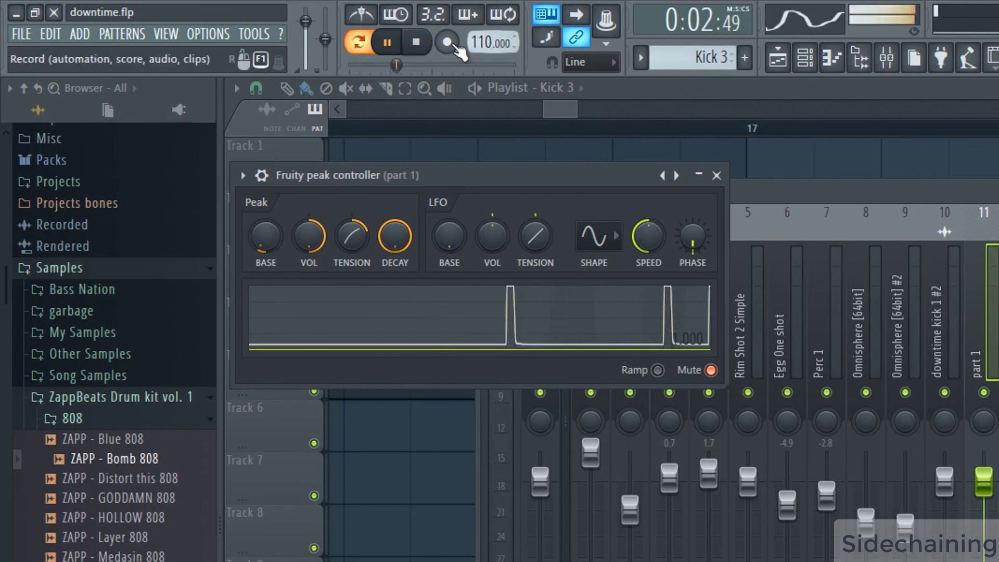
{"action": "left_click", "coordinate": [419, 44]}
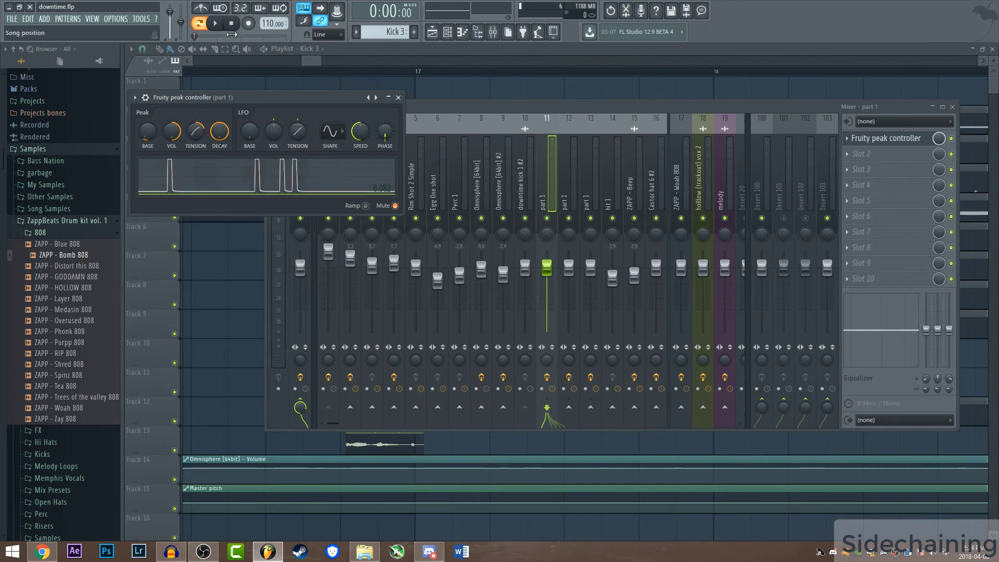
- Open the link-to-controller settings for the ZAPP - Bomb 808 track's volume fader in the mixer
{"action": "left_click", "coordinate": [447, 110]}
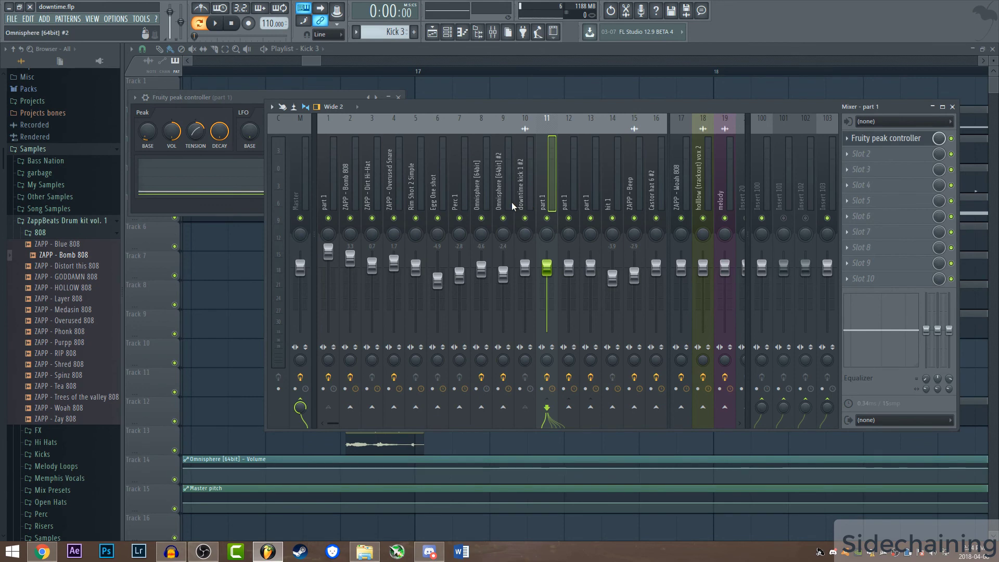
{"action": "left_click", "coordinate": [396, 183]}
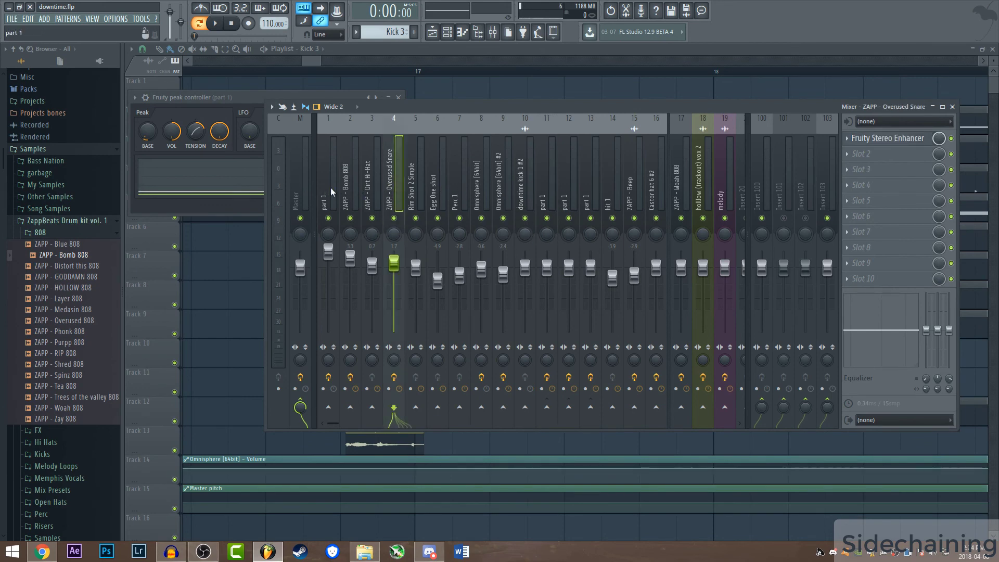
{"action": "left_click", "coordinate": [347, 187]}
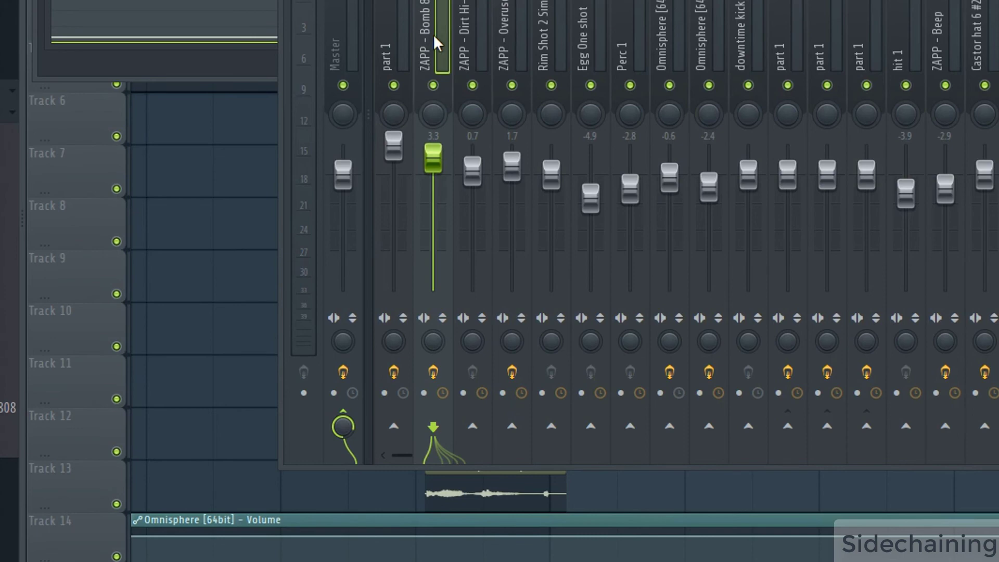
{"action": "right_click", "coordinate": [433, 156]}
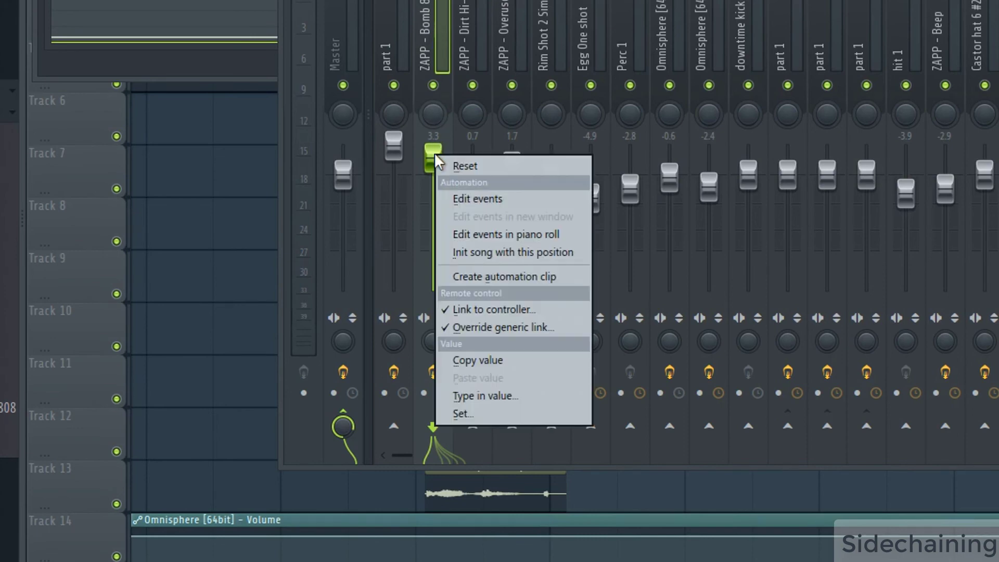
{"action": "left_click", "coordinate": [513, 310]}
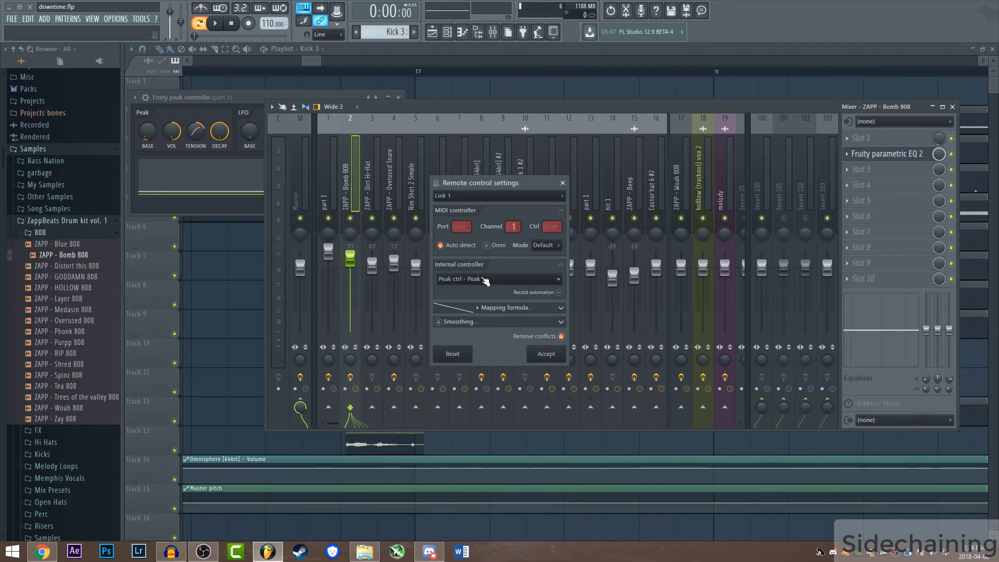
- Show Peak ctrl - Peak as the fader's internal controller and inspect the mapping formula choices, closing the settings without accepting
{"action": "left_click", "coordinate": [520, 279]}
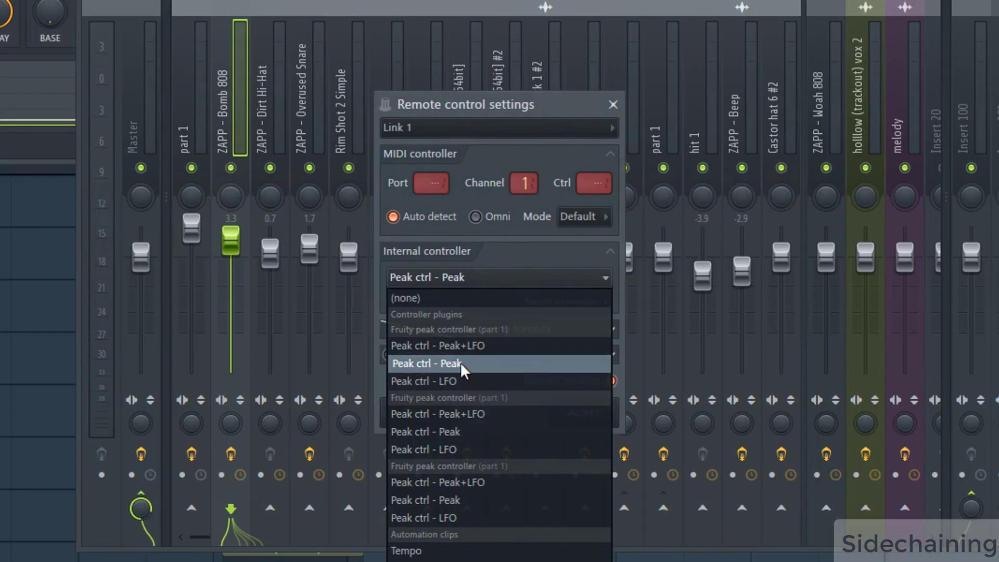
{"action": "left_click", "coordinate": [491, 251]}
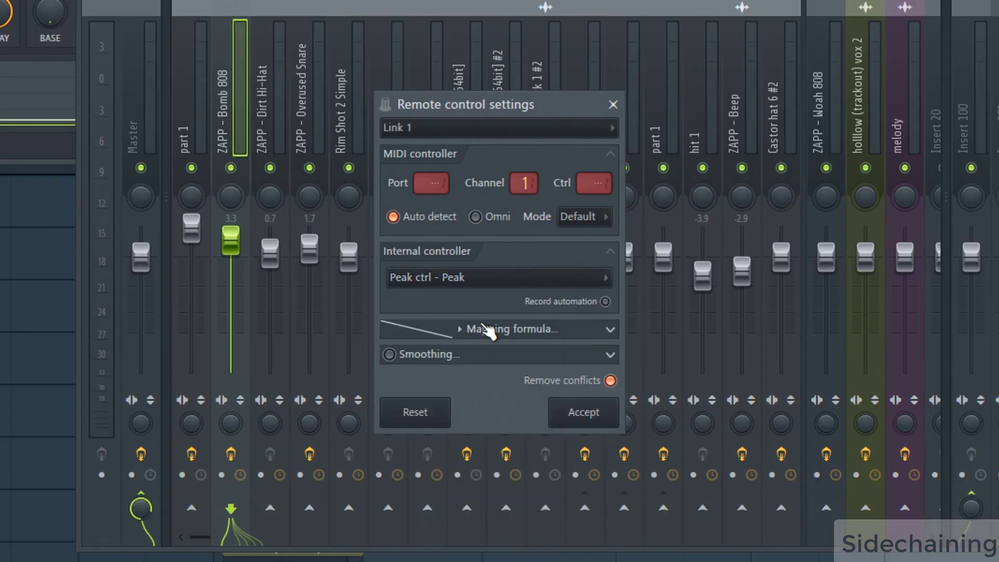
{"action": "left_click", "coordinate": [458, 330]}
{"action": "left_click", "coordinate": [496, 383]}
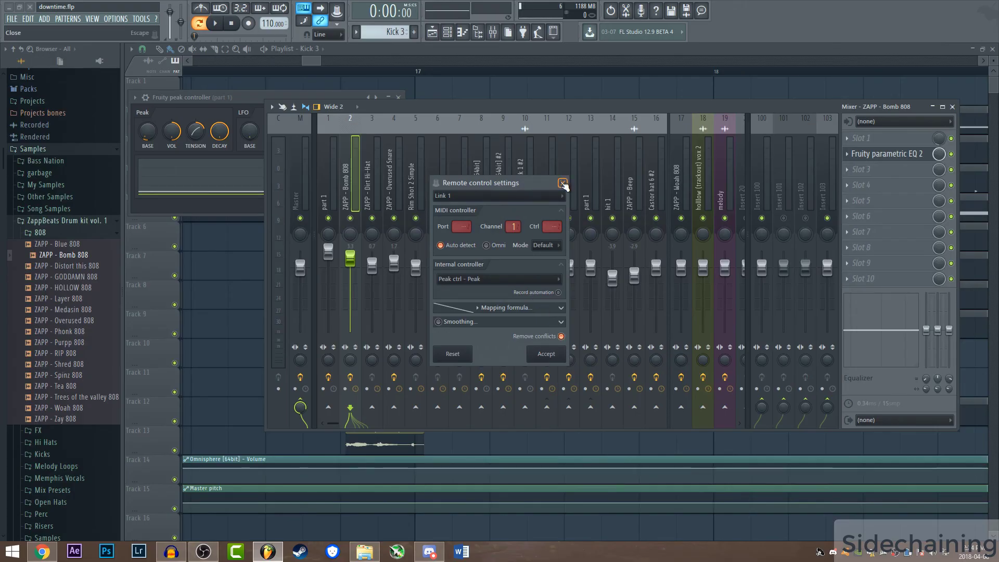
{"action": "left_click", "coordinate": [563, 183]}
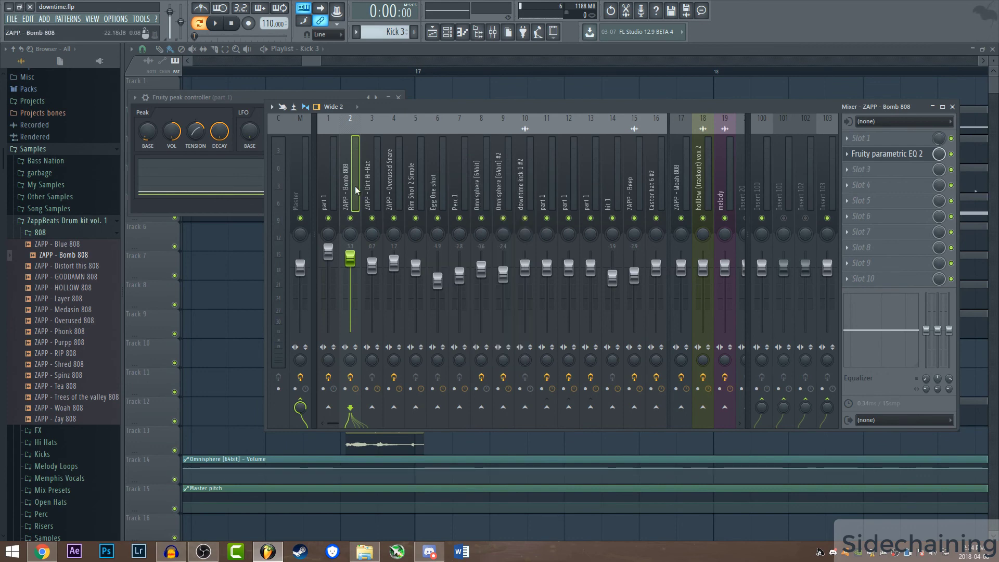
- Watch the part 1 Fruity peak controller respond to the kick, and bring the mixer back in front
{"action": "left_click", "coordinate": [255, 97]}
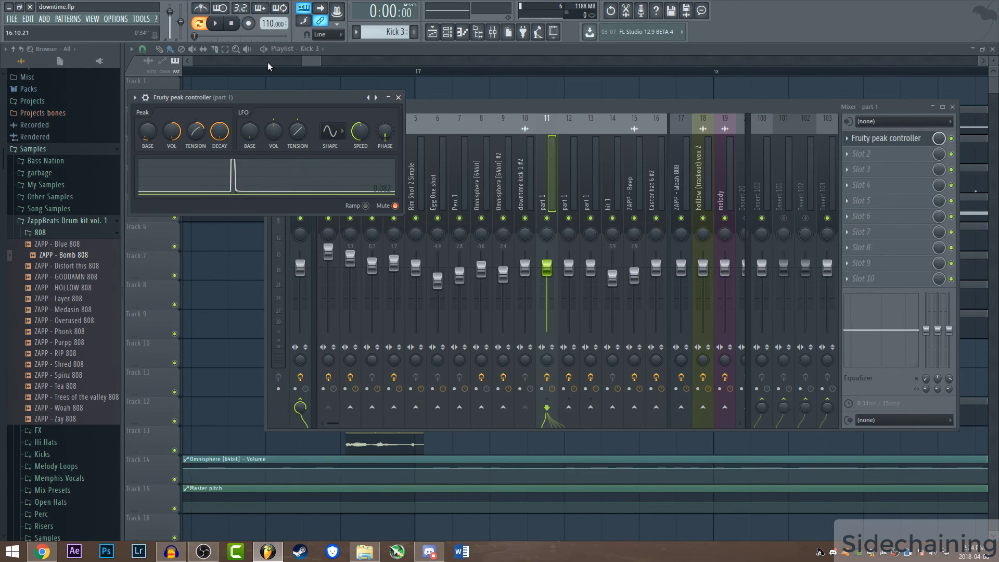
{"action": "left_click", "coordinate": [428, 110]}
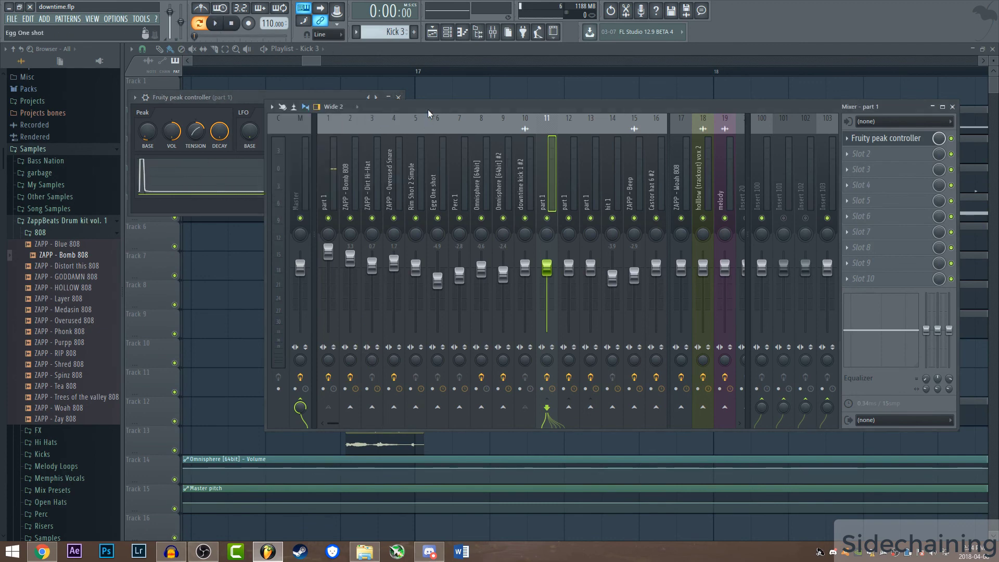
{"action": "left_click_drag", "start_coordinate": [427, 105], "coordinate": [419, 99]}
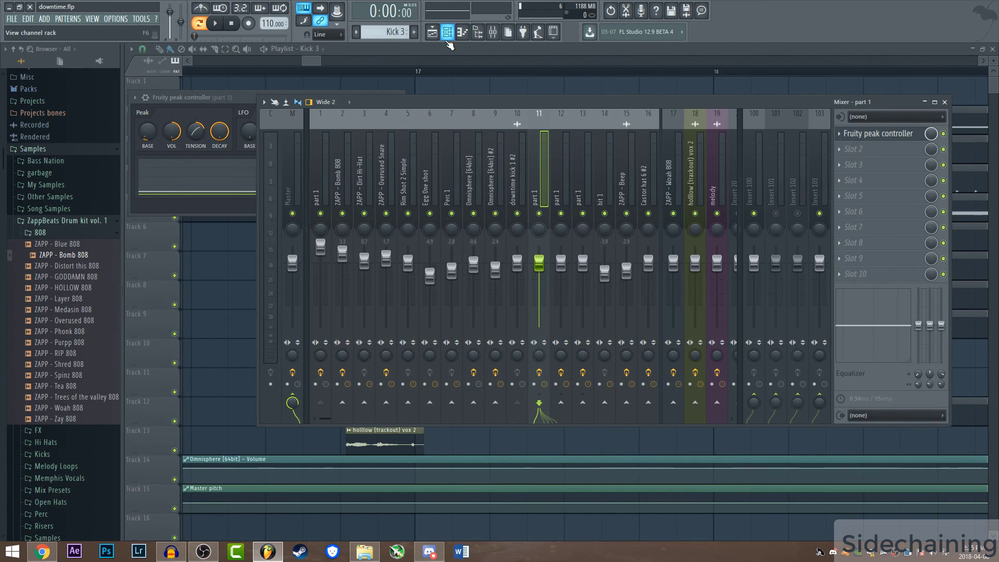
- Return to the playlist and examine the drum and bass patterns from bar 17 onward
{"action": "left_click", "coordinate": [477, 65]}
{"action": "scroll", "coordinate": [476, 68], "scroll_direction": "up", "scroll_amount": 3}
{"action": "scroll", "coordinate": [477, 68], "scroll_direction": "down", "scroll_amount": 5}
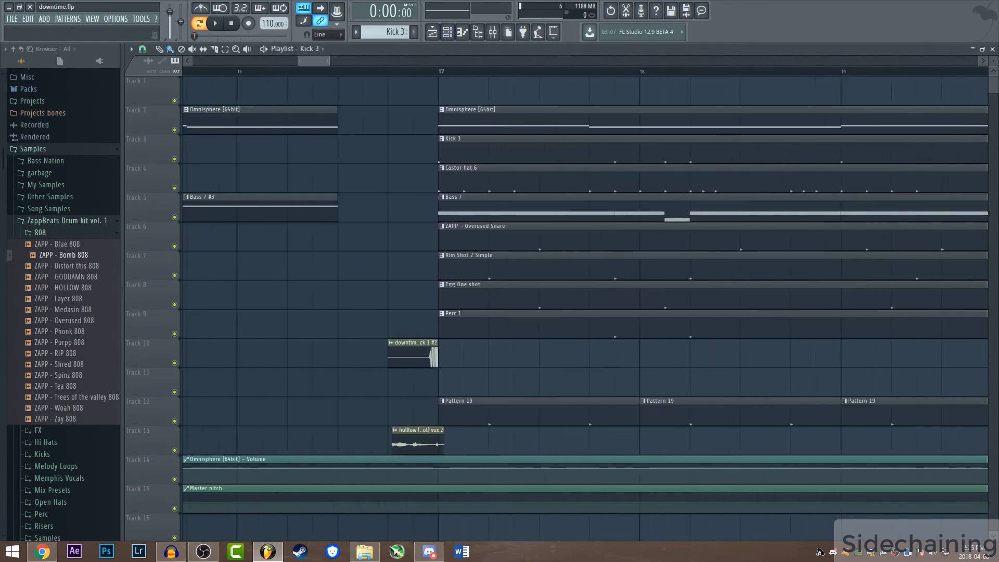
{"action": "scroll", "coordinate": [476, 65], "scroll_direction": "down", "scroll_amount": 4}
{"action": "scroll", "coordinate": [476, 64], "scroll_direction": "up", "scroll_amount": 4}
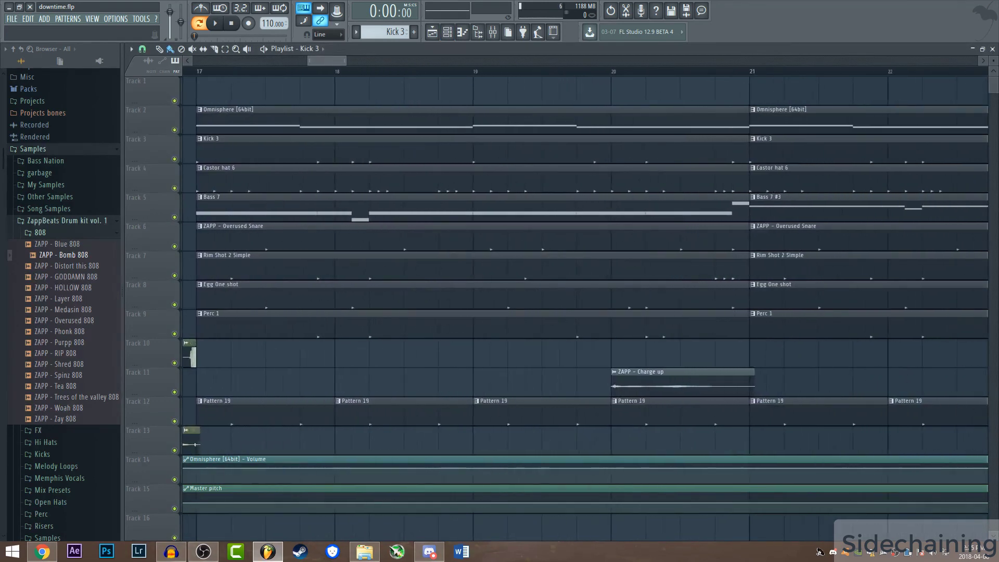
{"action": "left_click_drag", "start_coordinate": [324, 61], "coordinate": [322, 63]}
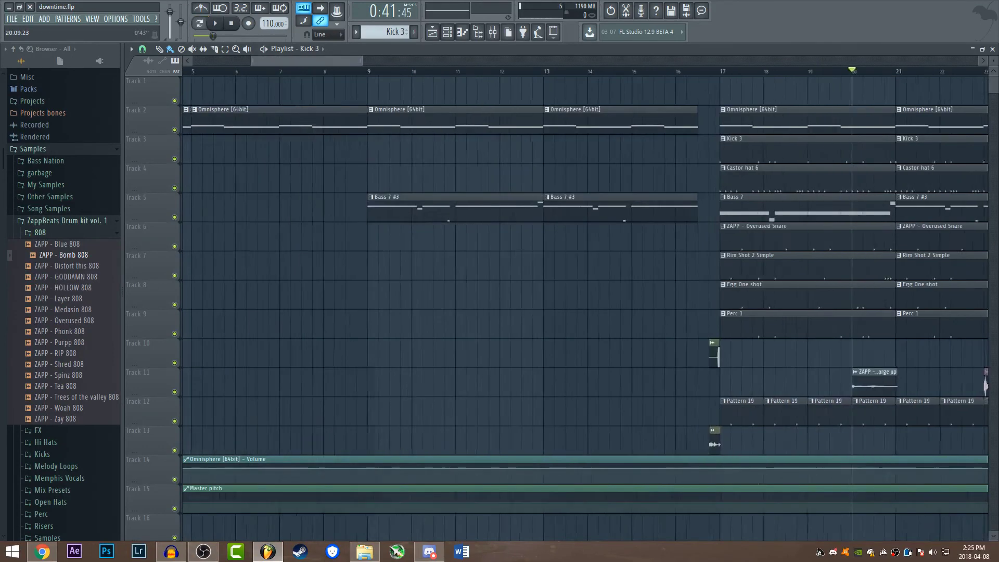
- Place the playhead at bar 17 and solo the Castor hat 6 pattern's track
{"action": "left_click_drag", "start_coordinate": [338, 61], "coordinate": [370, 60]}
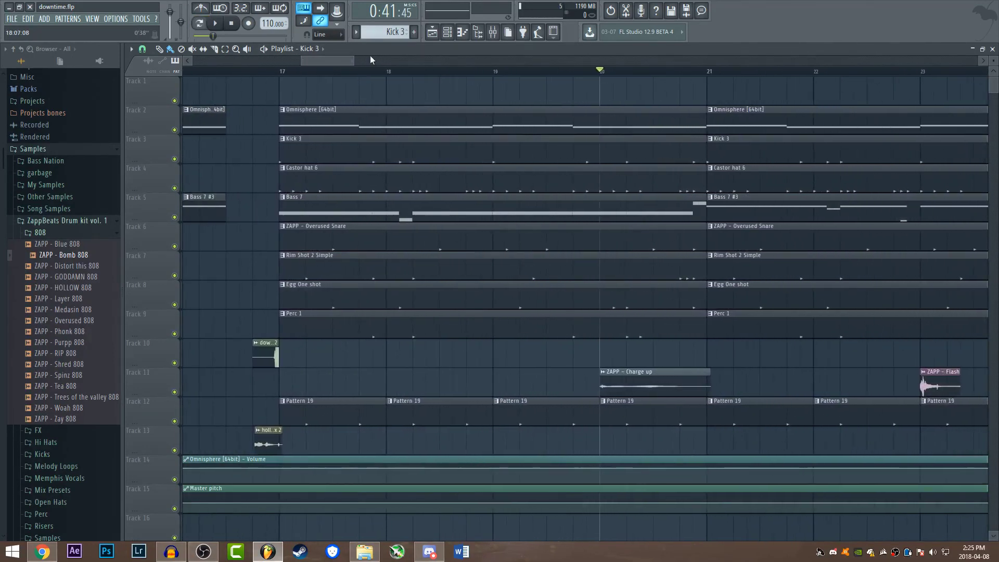
{"action": "scroll", "coordinate": [300, 61], "scroll_direction": "up", "scroll_amount": 3}
{"action": "left_click", "coordinate": [319, 72]}
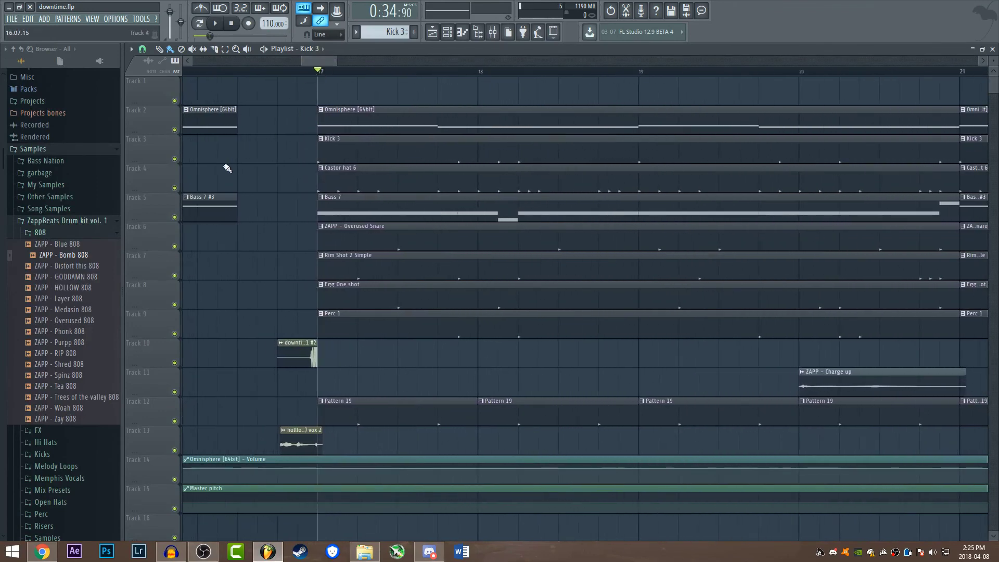
{"action": "left_click", "coordinate": [175, 188], "text": "ctrl"}
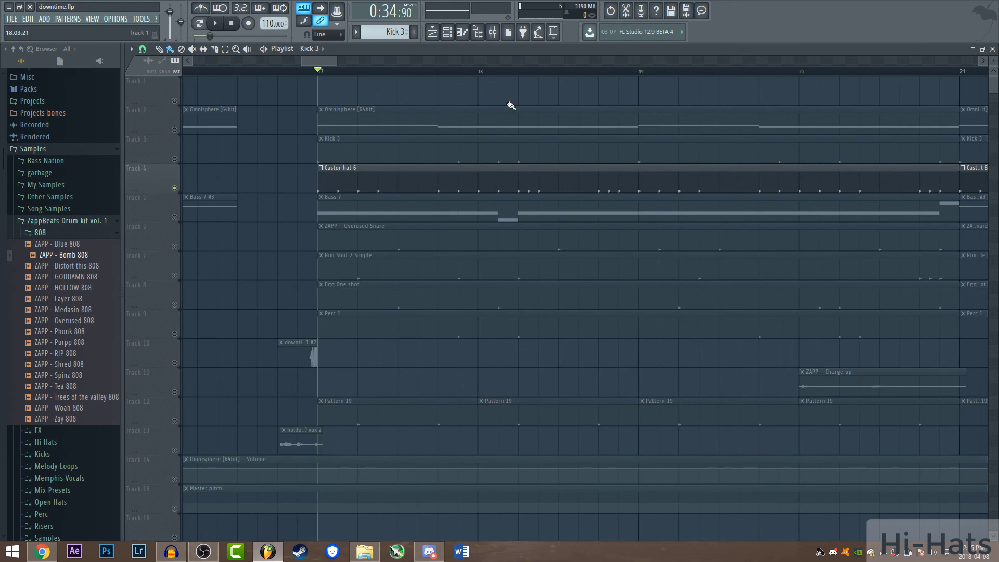
- Audition the soloed Castor hat 6 pattern from bar 17 and locate the [PHONK] Yung Castor kit in the sample library
{"action": "left_click_drag", "start_coordinate": [520, 61], "coordinate": [527, 61]}
{"action": "left_click_drag", "start_coordinate": [338, 61], "coordinate": [334, 61]}
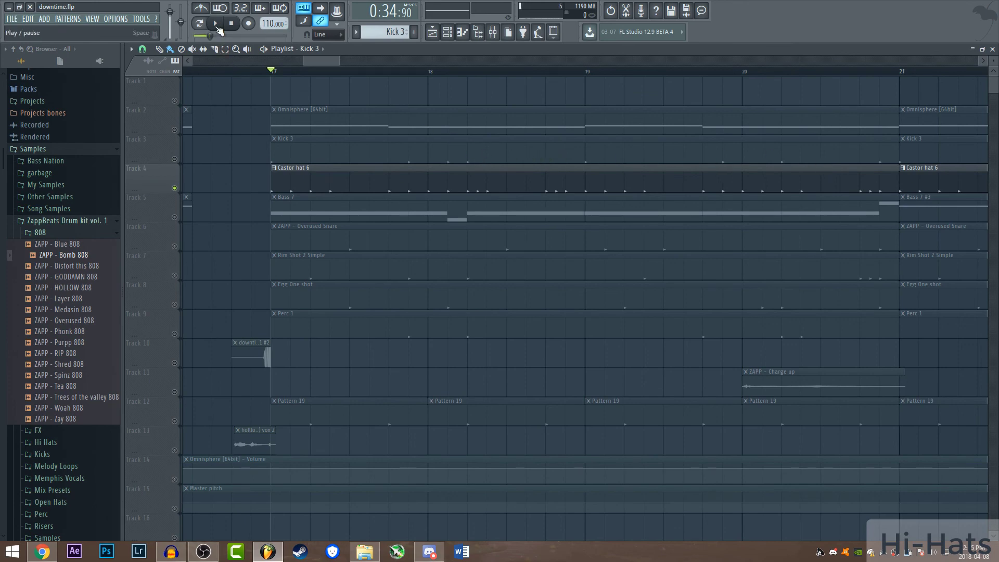
{"action": "left_click", "coordinate": [215, 24]}
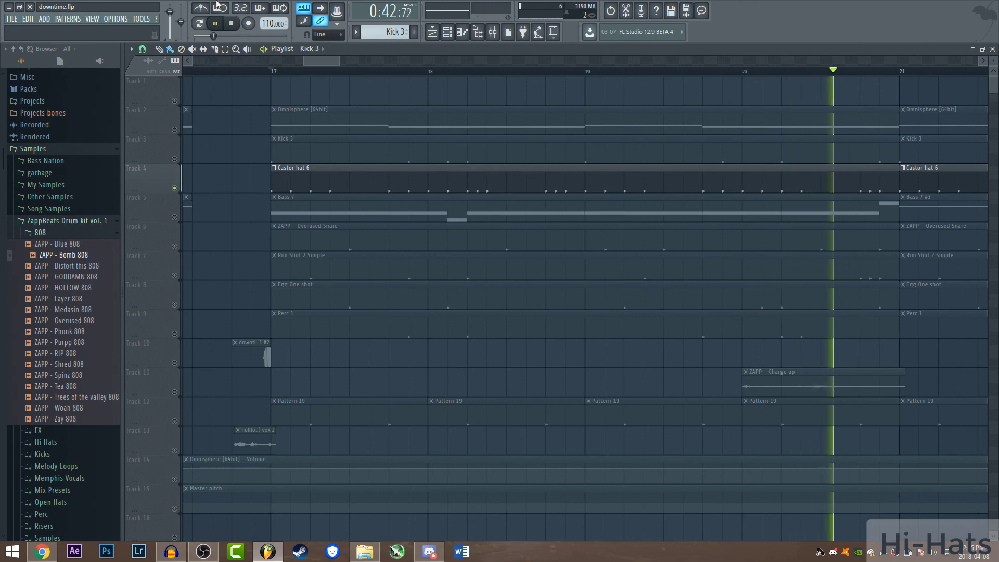
{"action": "left_click", "coordinate": [235, 23]}
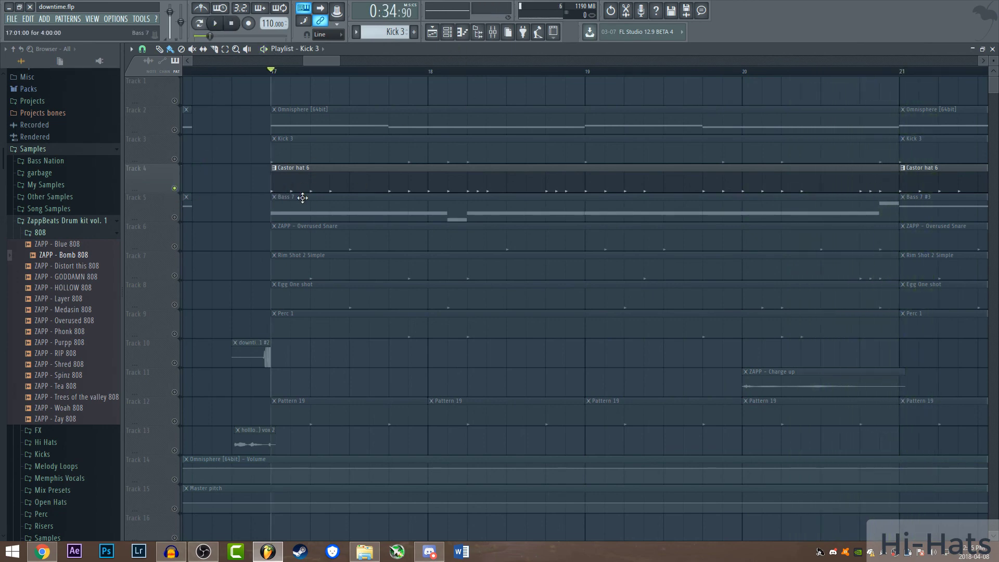
{"action": "left_click", "coordinate": [71, 222]}
{"action": "scroll", "coordinate": [71, 268], "scroll_direction": "down", "scroll_amount": 15}
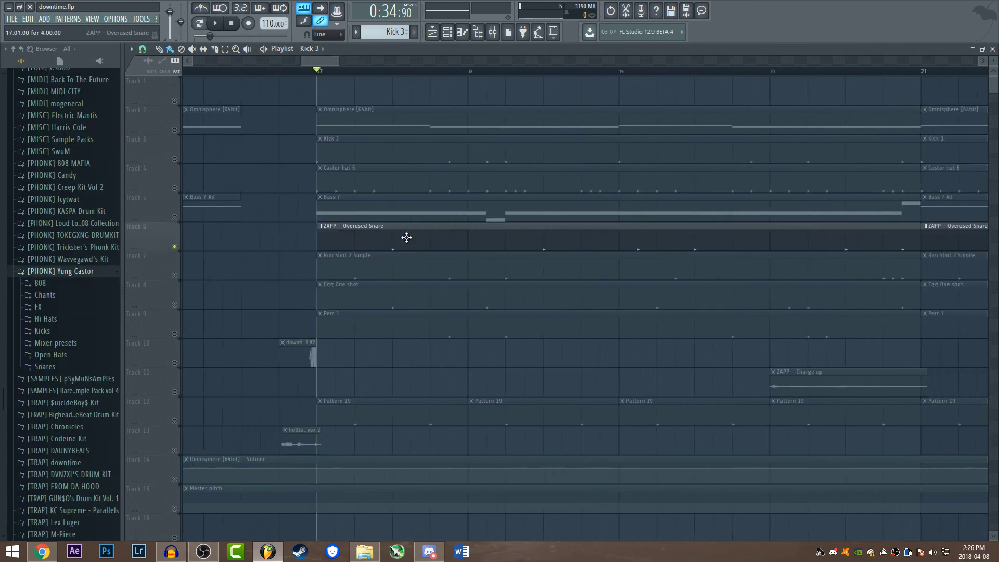
- Show the ZAPP - Overused Snare pattern's notes and its sampler channel settings, and return to the playlist
{"action": "left_click", "coordinate": [388, 230]}
{"action": "double_click", "coordinate": [389, 230]}
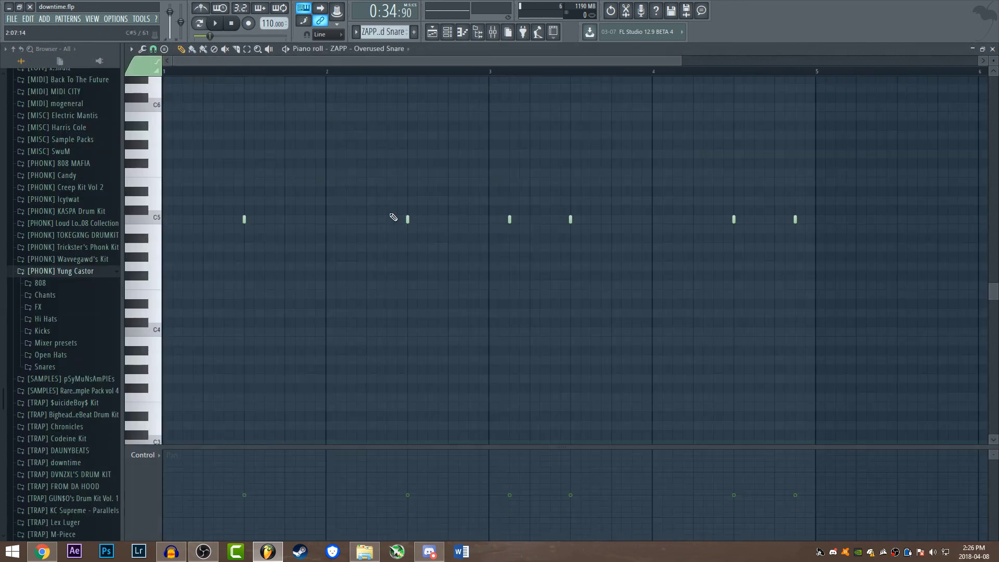
{"action": "left_click", "coordinate": [456, 45]}
{"action": "left_click", "coordinate": [321, 210]}
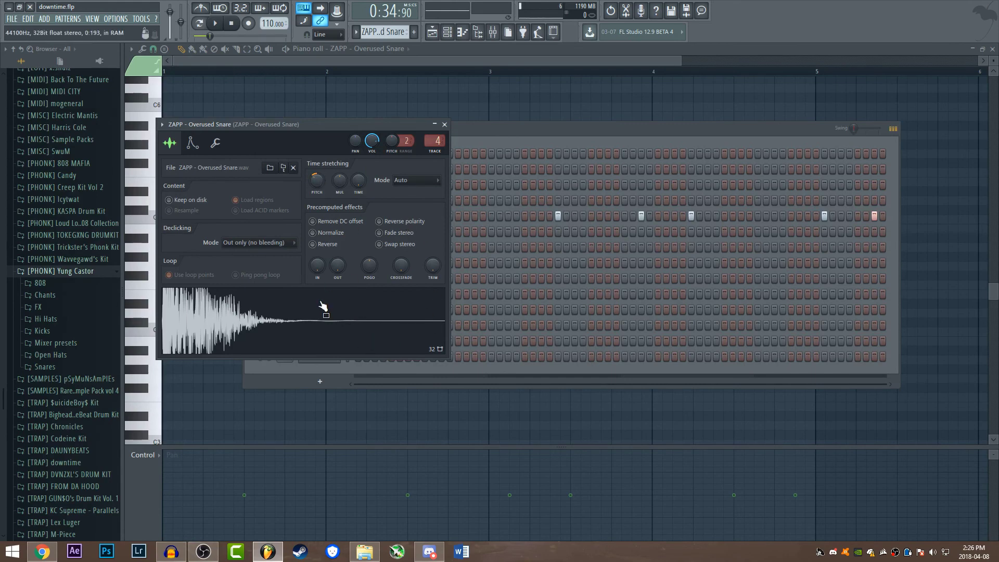
{"action": "left_click", "coordinate": [433, 33]}
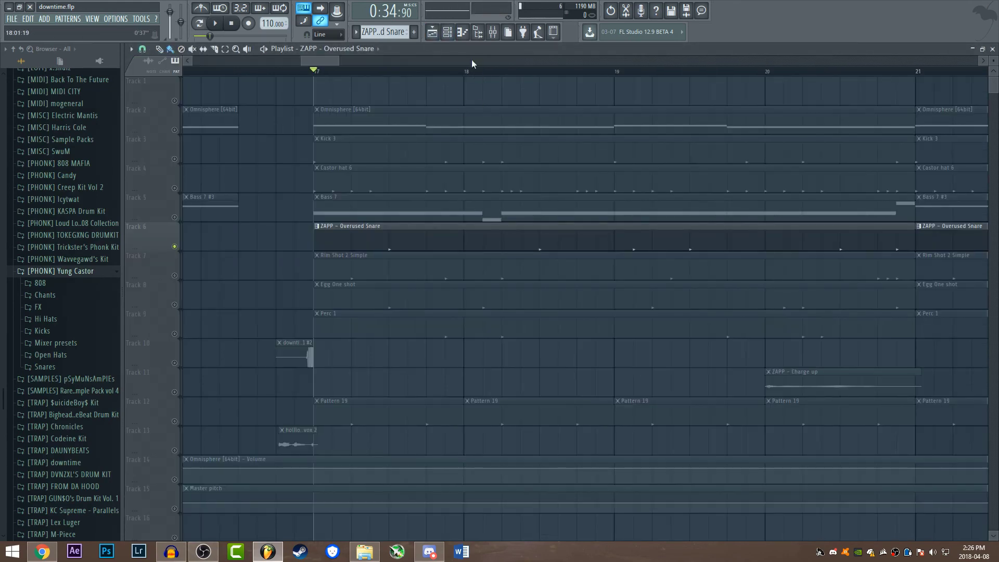
- Audition the Rim Shot 2 Simple, Egg One shot and Perc 1 tracks together from bar 17 with all others muted
{"action": "scroll", "coordinate": [471, 59], "scroll_direction": "up", "scroll_amount": 2}
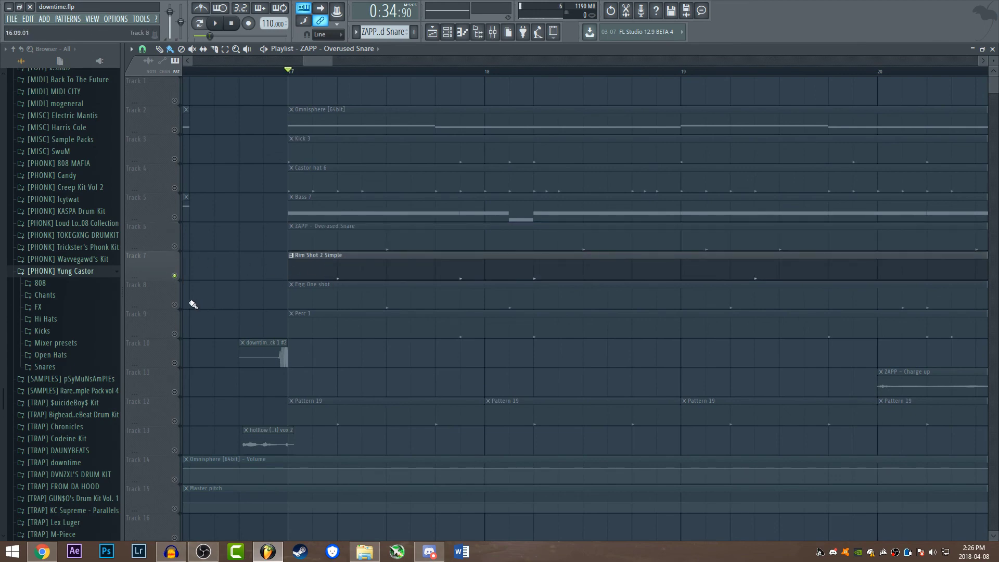
{"action": "left_click", "coordinate": [175, 306]}
{"action": "left_click", "coordinate": [175, 334]}
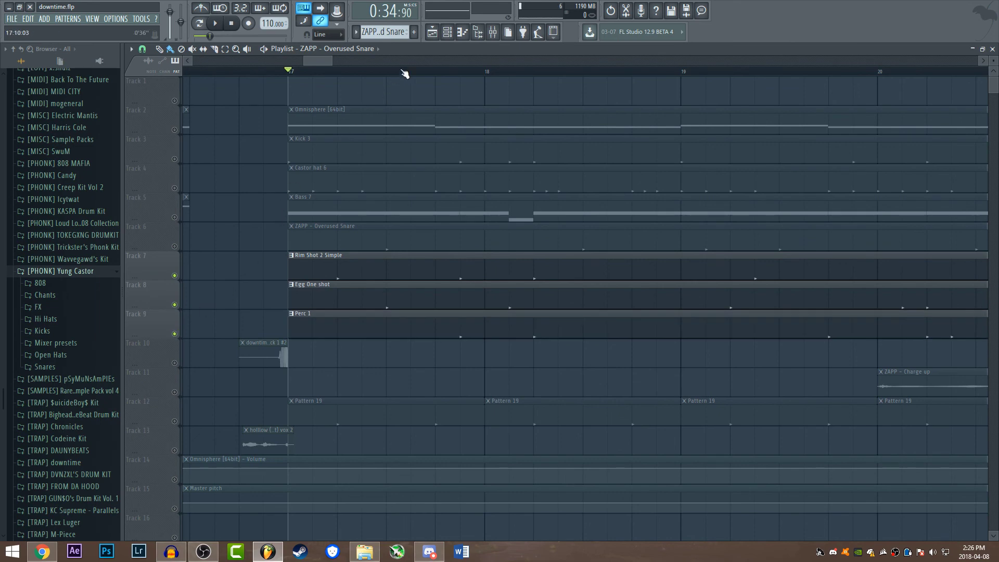
{"action": "scroll", "coordinate": [402, 71], "scroll_direction": "down", "scroll_amount": 2}
{"action": "left_click", "coordinate": [215, 24]}
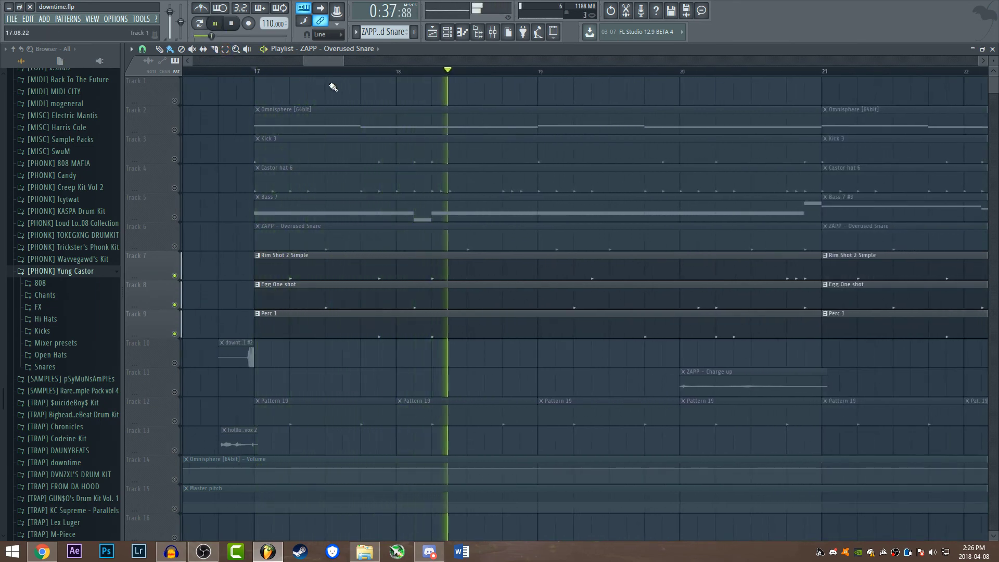
{"action": "left_click_drag", "start_coordinate": [342, 61], "coordinate": [364, 61]}
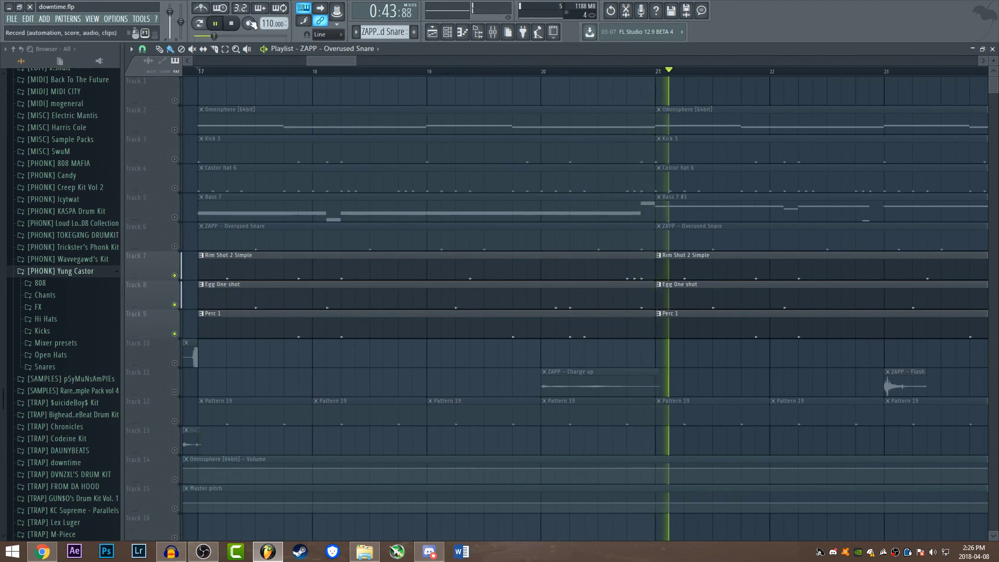
{"action": "key", "text": "space"}
- Solo the Pattern 19 track on Track 12 and audition it briefly from bar 17
{"action": "left_click", "coordinate": [174, 422]}
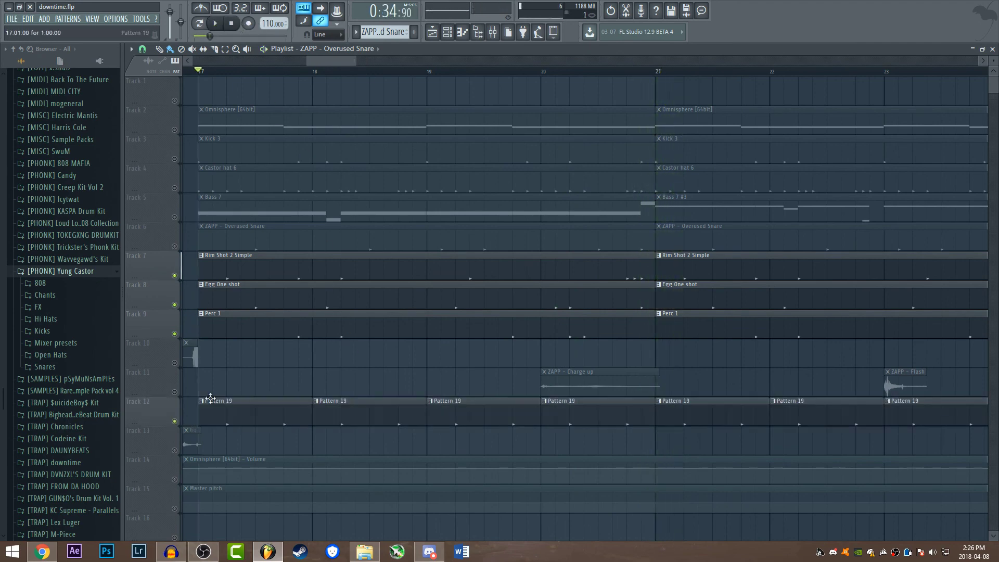
{"action": "right_click", "coordinate": [175, 423]}
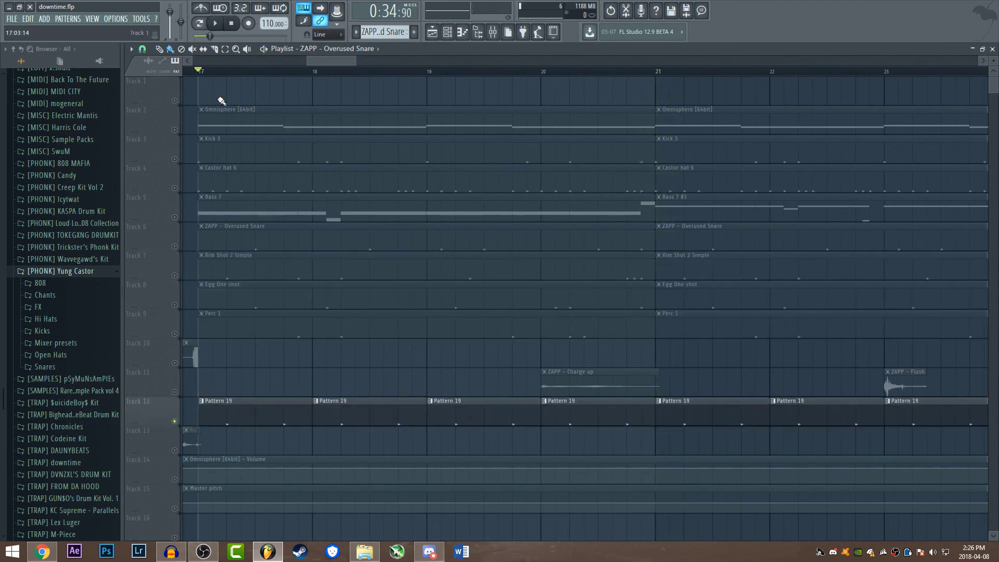
{"action": "left_click", "coordinate": [216, 24]}
{"action": "left_click", "coordinate": [231, 25]}
{"action": "left_click", "coordinate": [232, 24]}
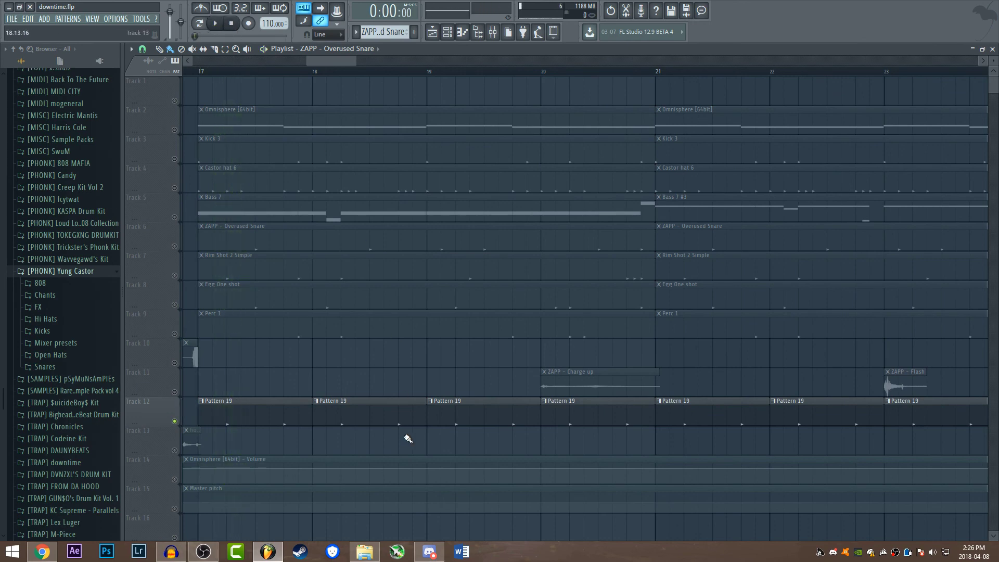
- Solo Track 11 with the ZAPP effect clips and show its Charge up, Flash and Kill Bill Siren clips
{"action": "scroll", "coordinate": [473, 415], "scroll_direction": "down", "scroll_amount": 2}
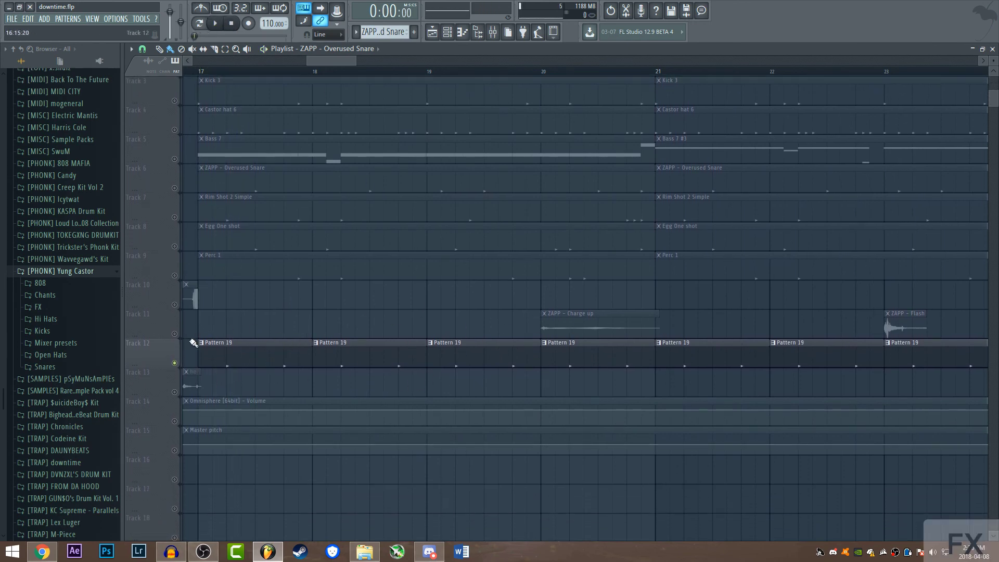
{"action": "left_click", "coordinate": [175, 334]}
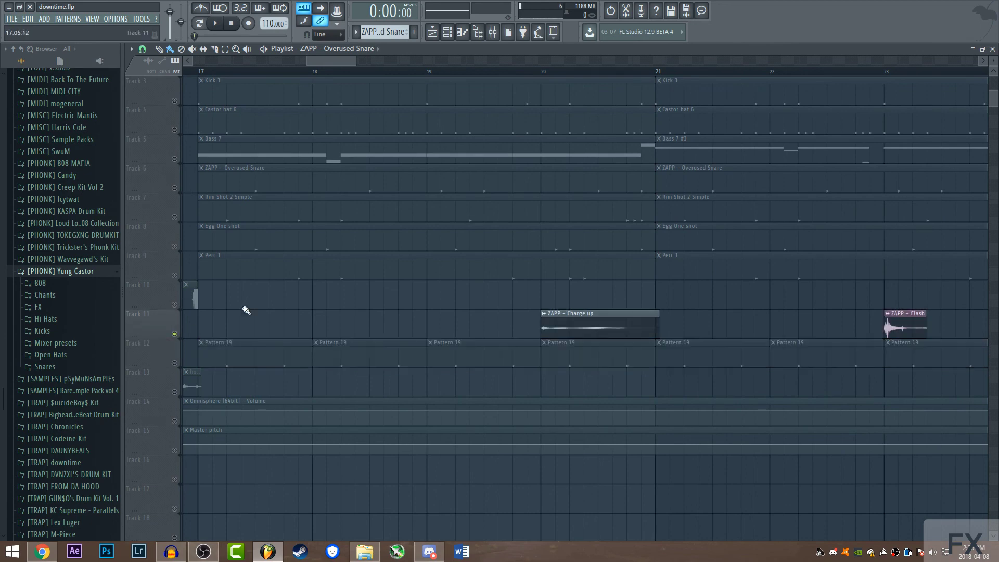
{"action": "left_click_drag", "start_coordinate": [333, 60], "coordinate": [349, 63]}
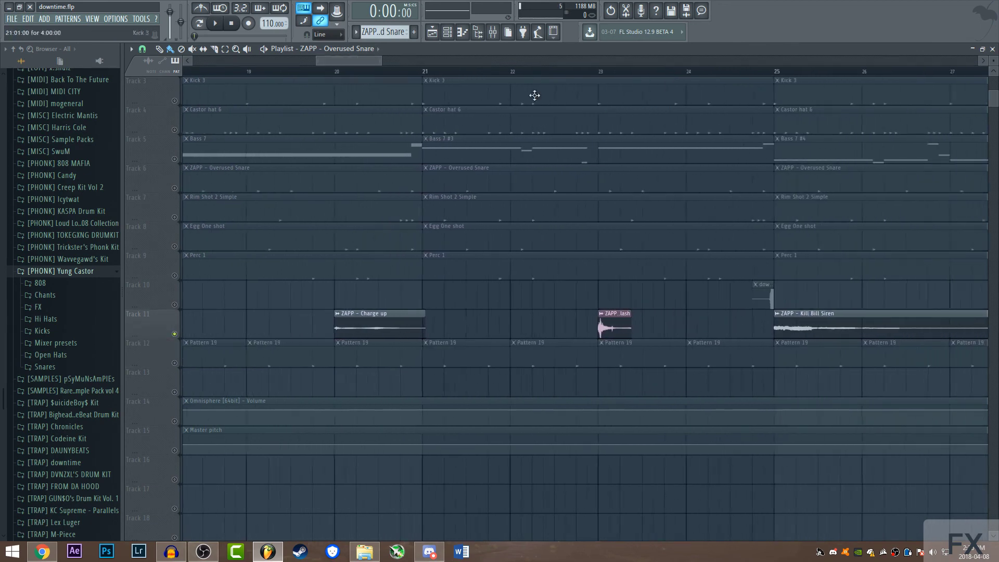
- Preview the ZAPP - Charge up and ZAPP - Flash clips on Track 11
{"action": "left_click", "coordinate": [340, 314]}
{"action": "left_click", "coordinate": [362, 333]}
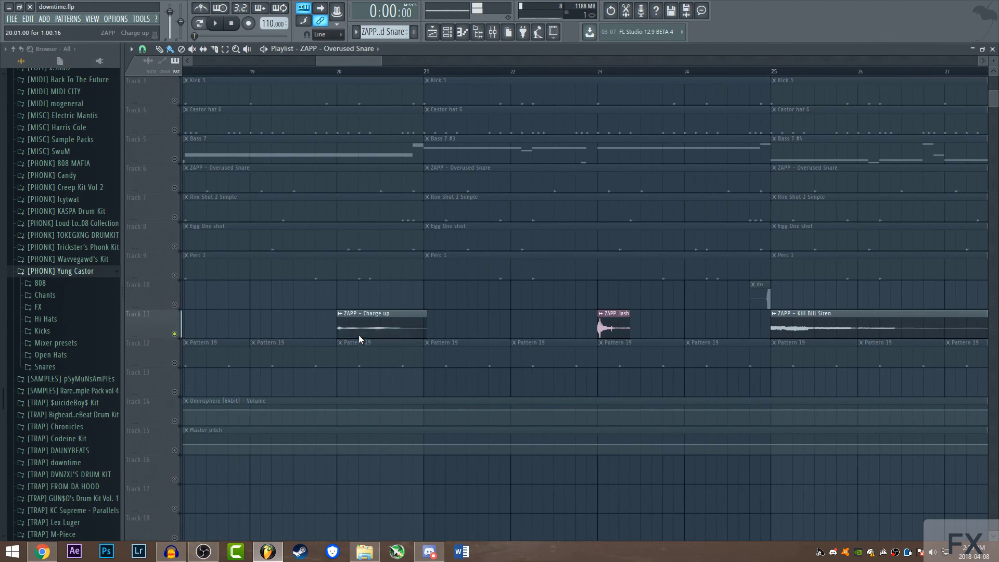
{"action": "mouse_move", "coordinate": [381, 60]}
{"action": "left_mouse_down"}
{"action": "mouse_move", "coordinate": [414, 61]}
{"action": "mouse_move", "coordinate": [386, 61]}
{"action": "left_mouse_up"}
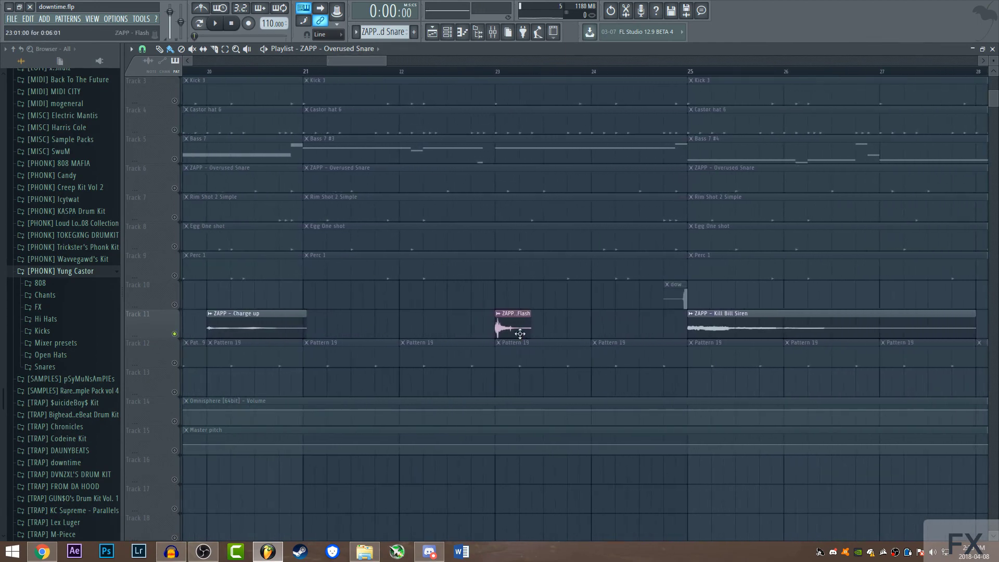
{"action": "left_click", "coordinate": [500, 315]}
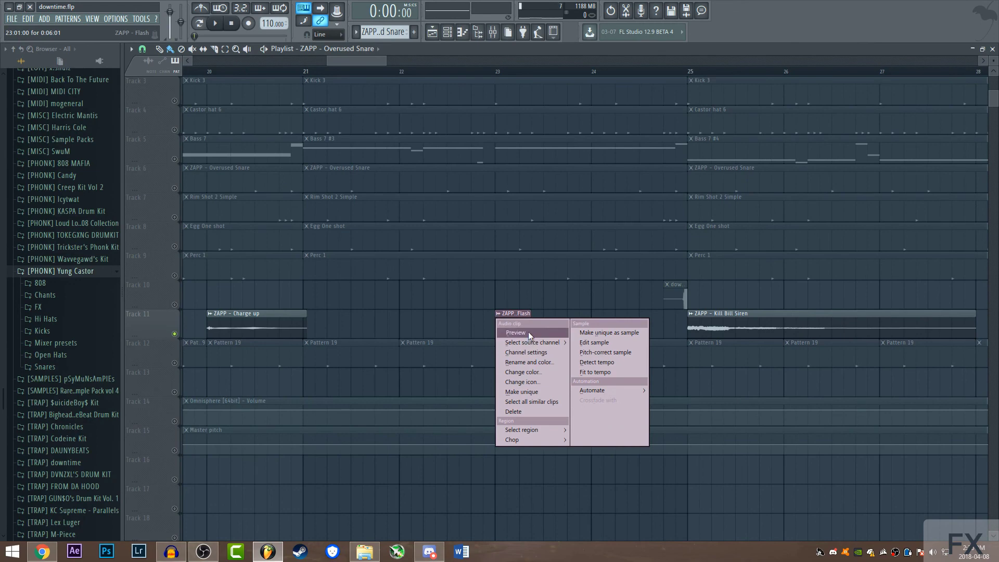
{"action": "left_click", "coordinate": [529, 334]}
- Show the channel settings of the ZAPP - Kill Bill Siren clip at bar 25 and close them
{"action": "left_click_drag", "start_coordinate": [631, 61], "coordinate": [656, 61]}
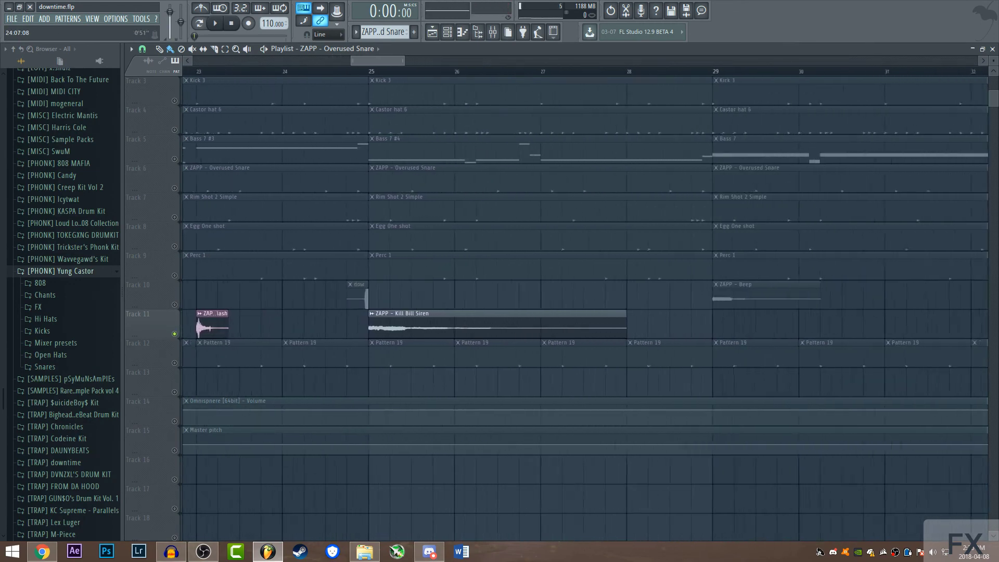
{"action": "left_click", "coordinate": [388, 72]}
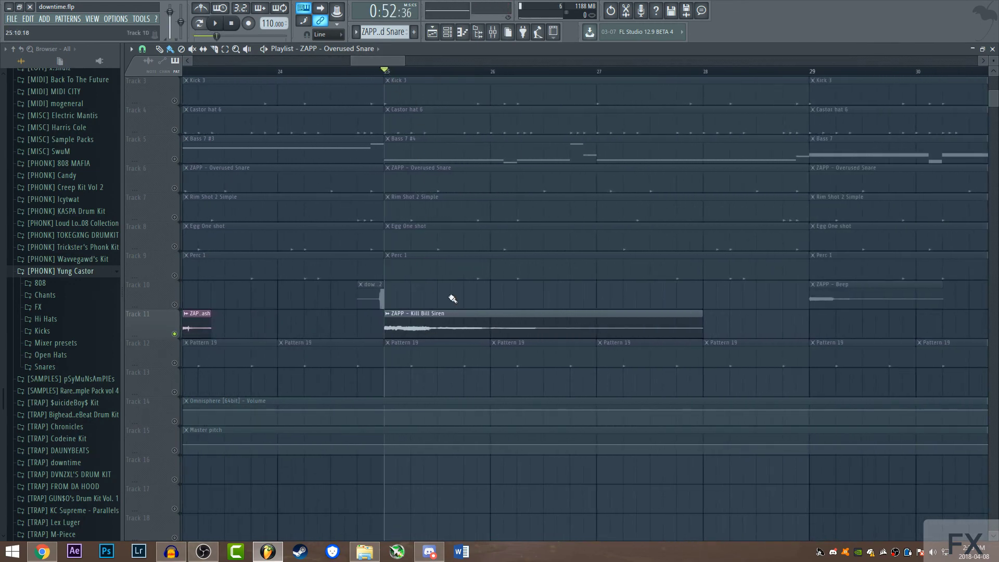
{"action": "double_click", "coordinate": [437, 313]}
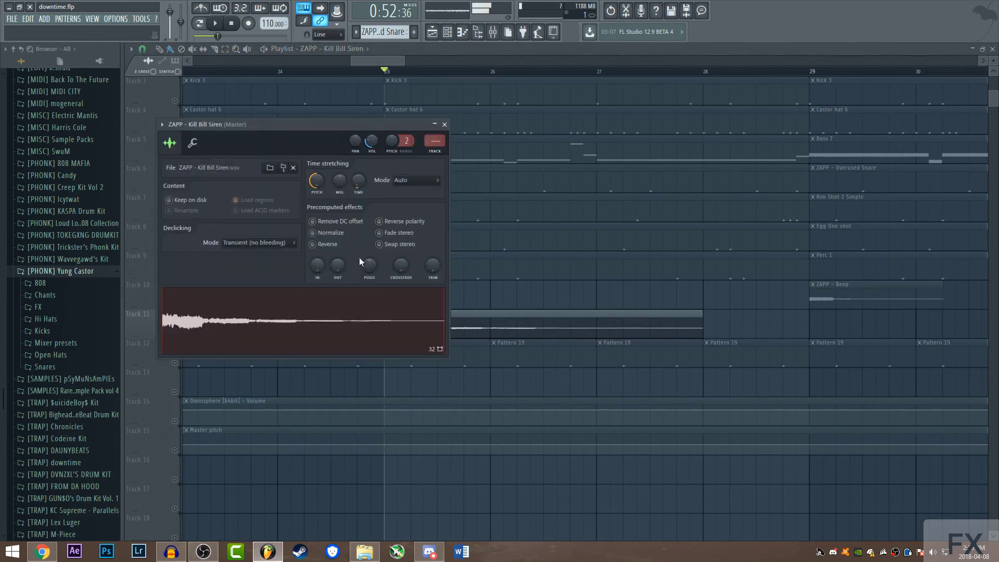
{"action": "left_click", "coordinate": [230, 23]}
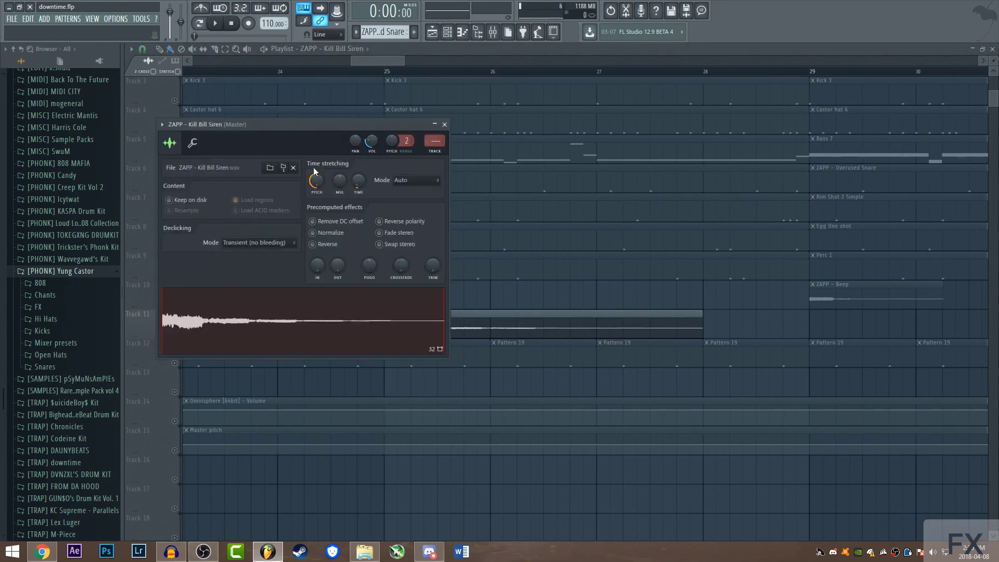
{"action": "left_click", "coordinate": [445, 125]}
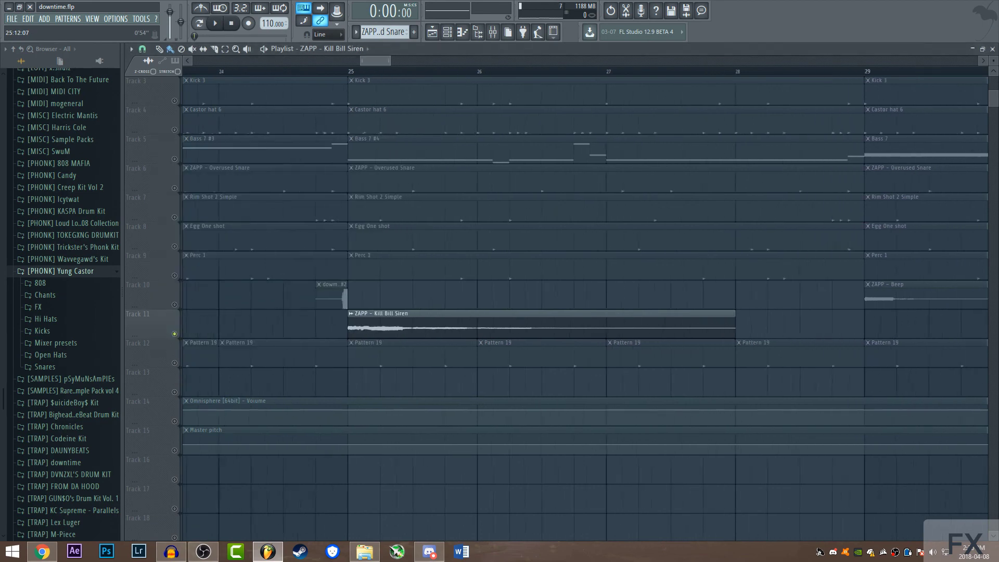
- Audition the ZAPP - Kill Bill Siren clip from bar 25 and pause playback
{"action": "scroll", "coordinate": [439, 236], "scroll_direction": "up", "scroll_amount": 3}
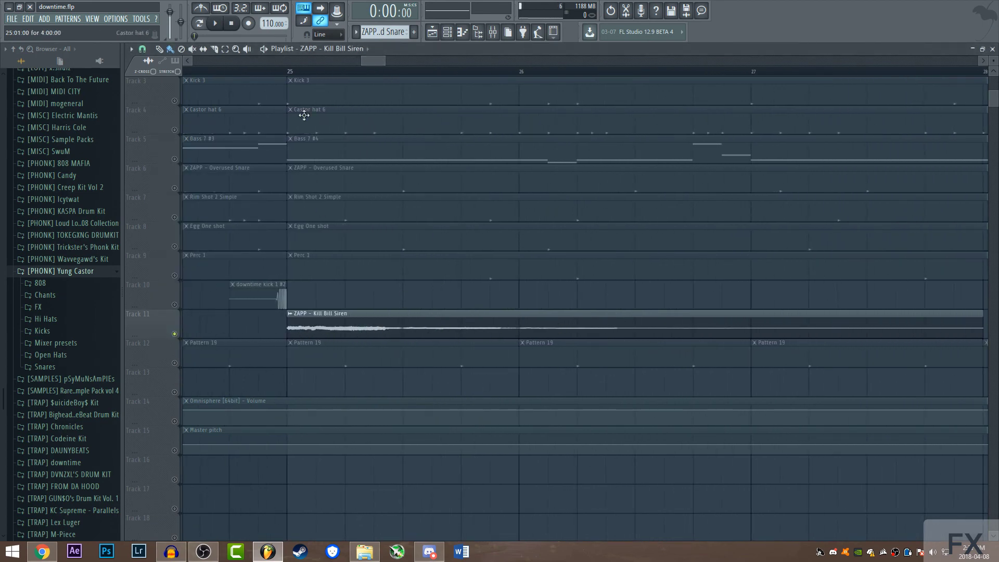
{"action": "key", "text": "space"}
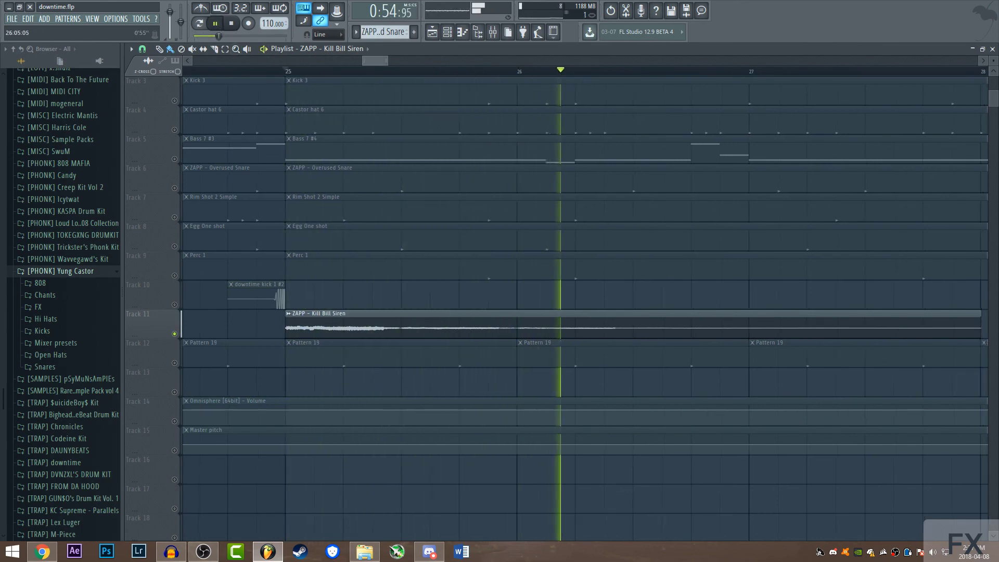
{"action": "scroll", "coordinate": [544, 107], "scroll_direction": "down", "scroll_amount": 3}
{"action": "left_click", "coordinate": [215, 24]}
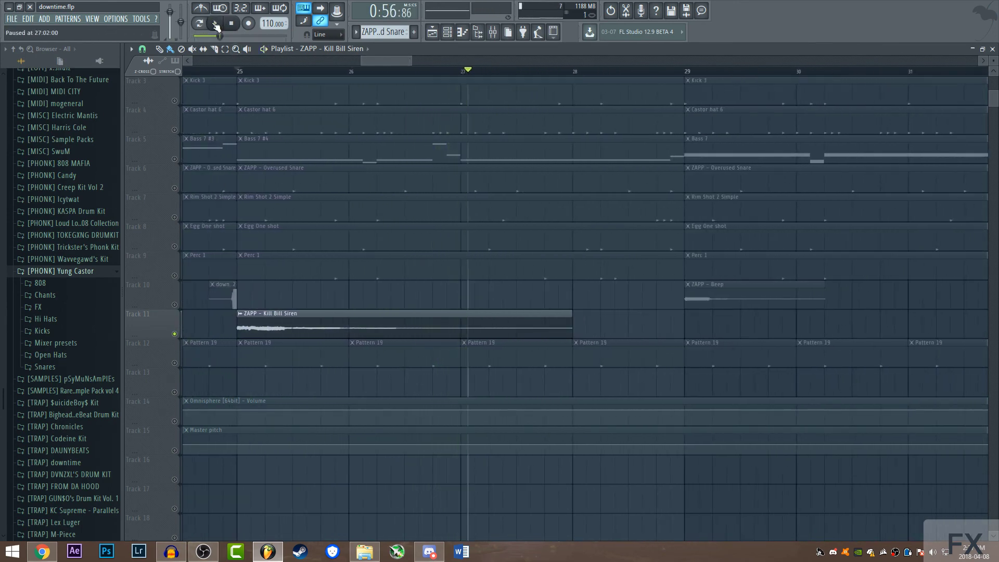
- Unmute Track 10 and select the ZAPP - Beep clip at bar 29
{"action": "scroll", "coordinate": [559, 79], "scroll_direction": "down", "scroll_amount": 2}
{"action": "scroll", "coordinate": [491, 321], "scroll_direction": "up", "scroll_amount": 3}
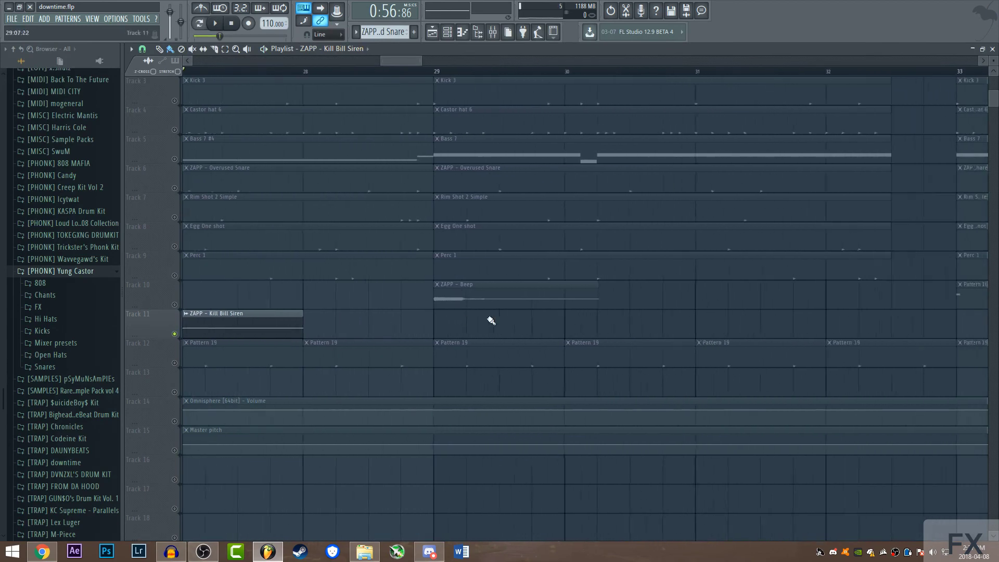
{"action": "left_click", "coordinate": [432, 290]}
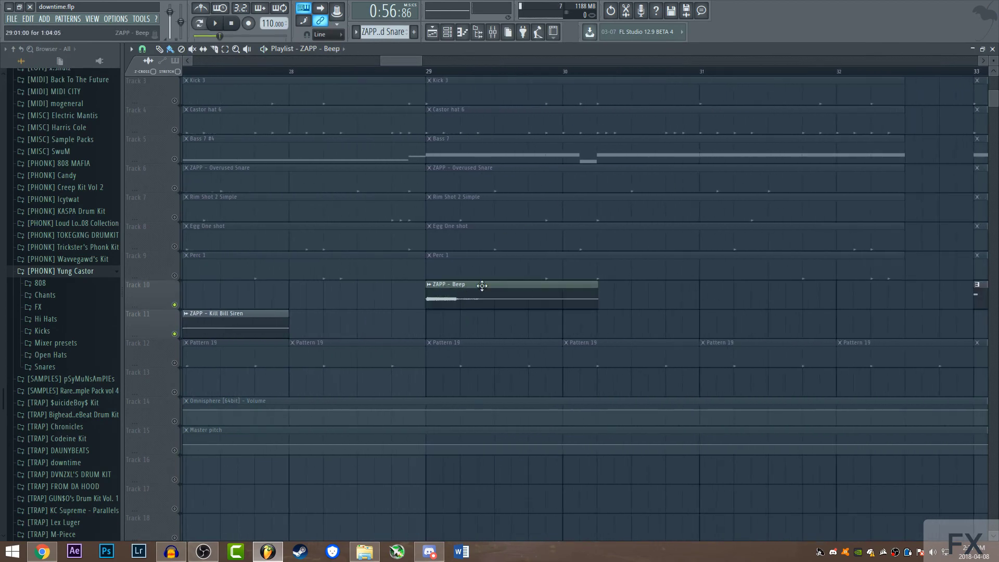
- Show the Fruity delay bank effect and its feedback time on the ZAPP - Beep mixer track, and return to the playlist
{"action": "left_click", "coordinate": [492, 32]}
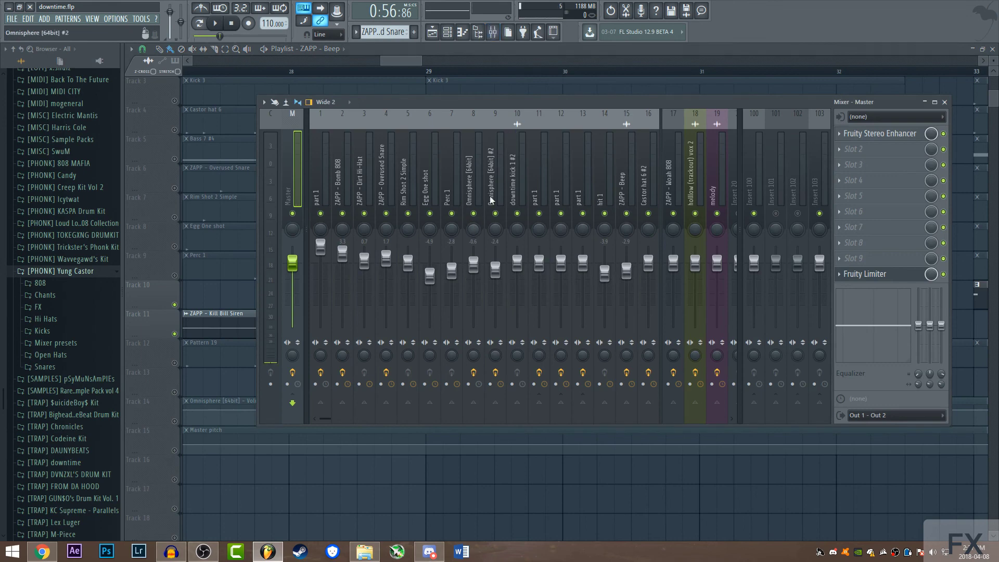
{"action": "left_click", "coordinate": [619, 193]}
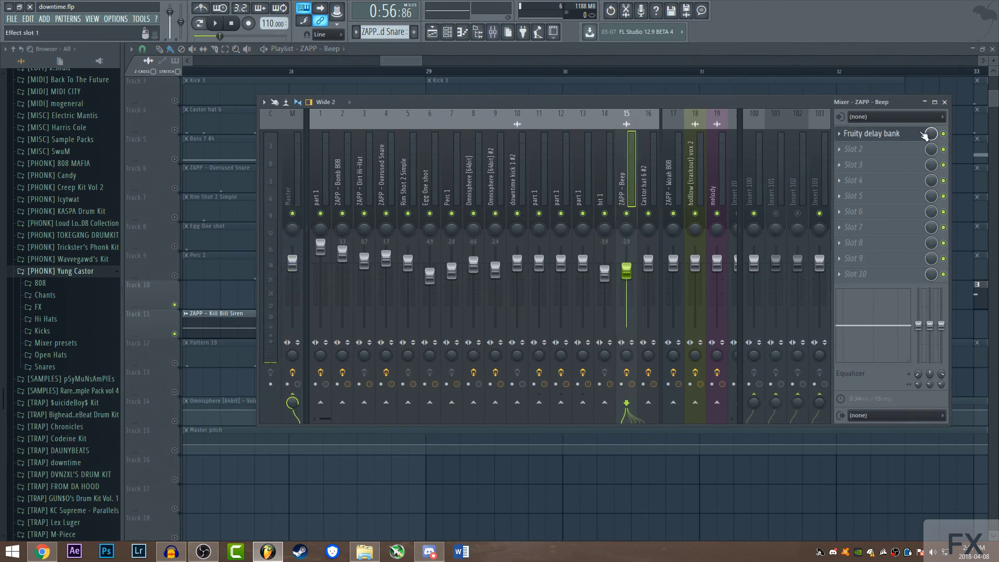
{"action": "left_click", "coordinate": [893, 135]}
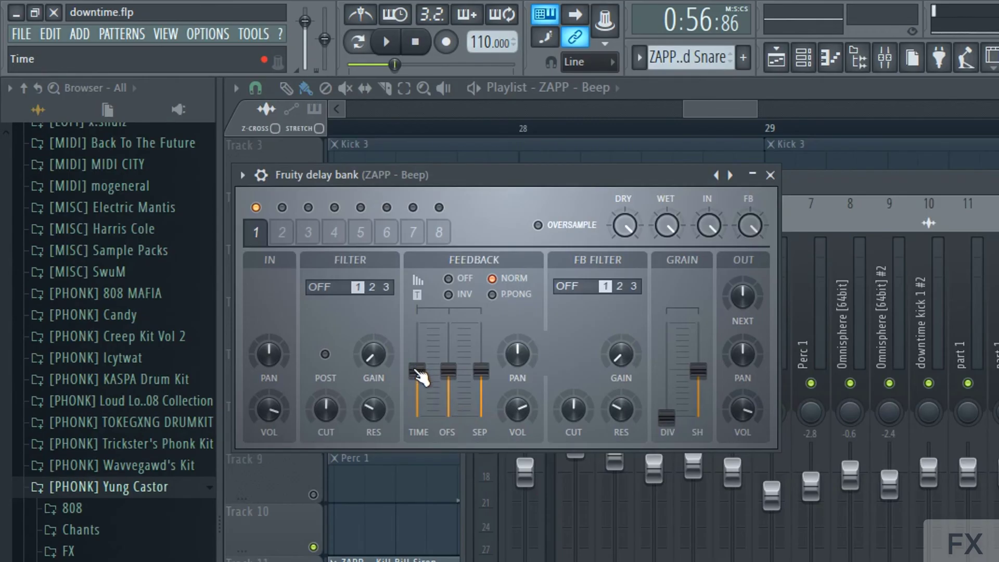
{"action": "right_click", "coordinate": [420, 377]}
{"action": "left_click", "coordinate": [431, 381]}
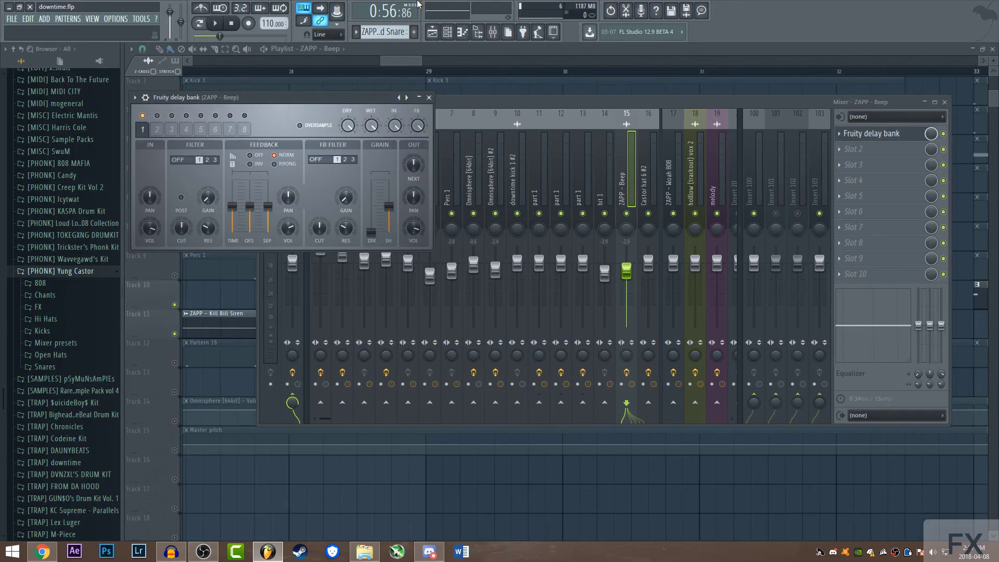
{"action": "key", "text": "Escape"}
{"action": "key", "text": "Escape"}
- Audition the Pattern 16 clips on Track 10 from bar 33
{"action": "scroll", "coordinate": [426, 297], "scroll_direction": "right", "scroll_amount": 5}
{"action": "left_click_drag", "start_coordinate": [438, 61], "coordinate": [614, 74]}
{"action": "left_click", "coordinate": [215, 24]}
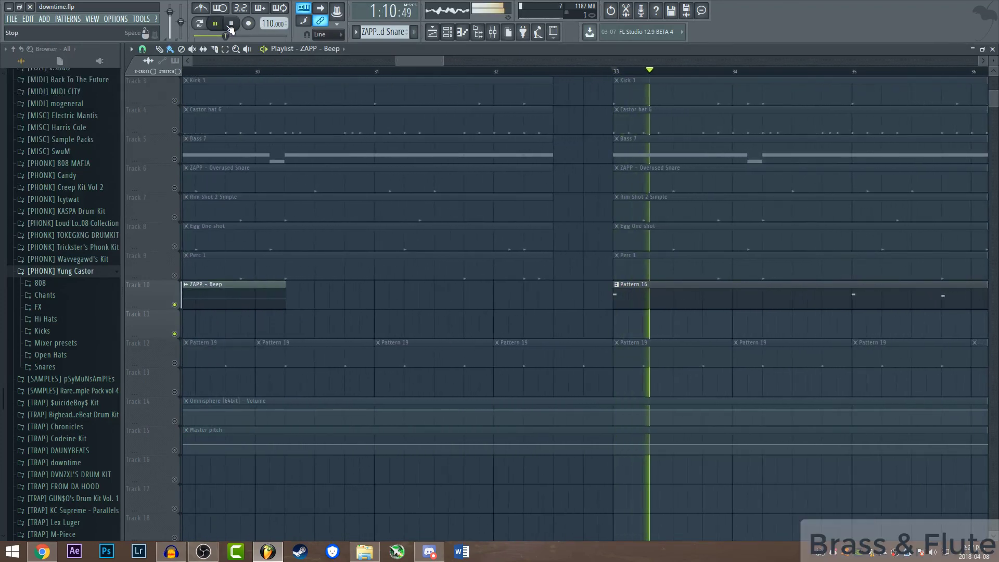
{"action": "left_click", "coordinate": [230, 25]}
{"action": "scroll", "coordinate": [650, 74], "scroll_direction": "down", "scroll_amount": 4}
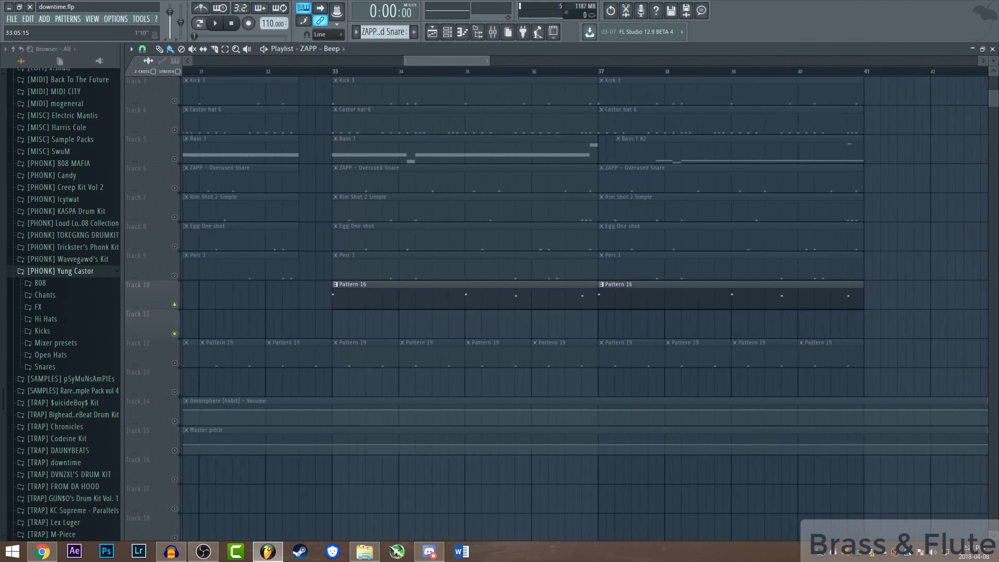
{"action": "scroll", "coordinate": [623, 168], "scroll_direction": "up", "scroll_amount": 2}
{"action": "scroll", "coordinate": [452, 61], "scroll_direction": "up", "scroll_amount": 4}
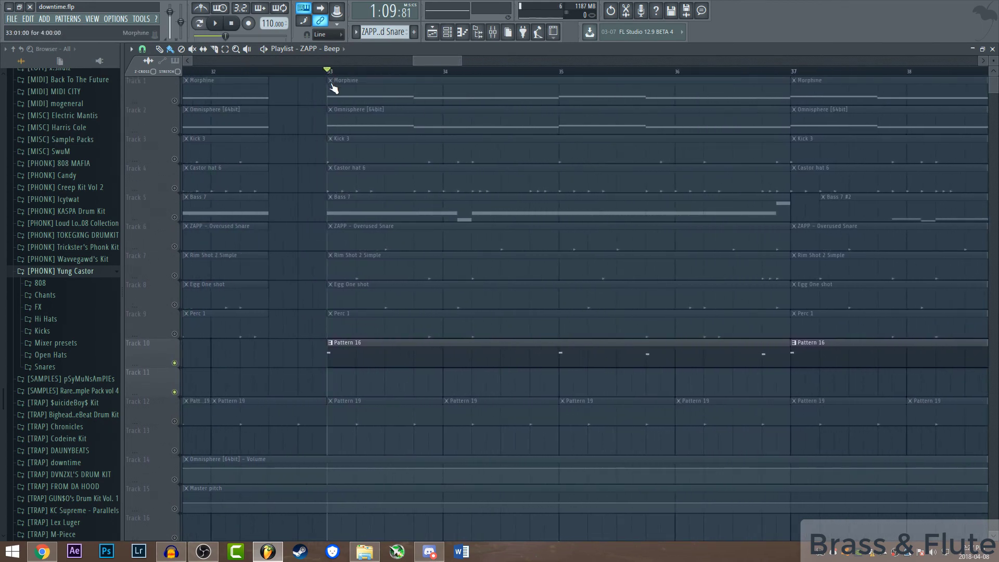
{"action": "left_click", "coordinate": [223, 29]}
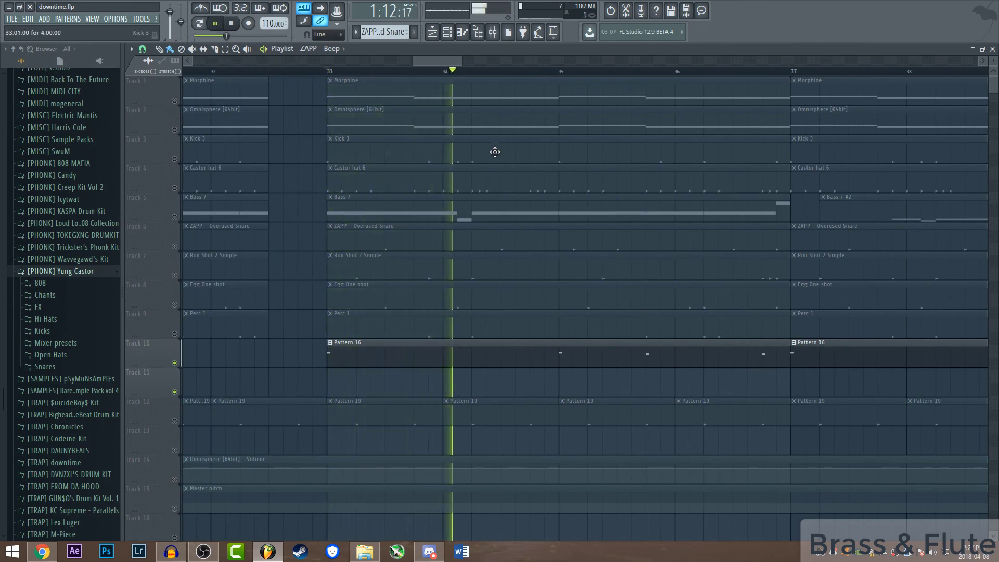
{"action": "left_click_drag", "start_coordinate": [446, 60], "coordinate": [460, 61]}
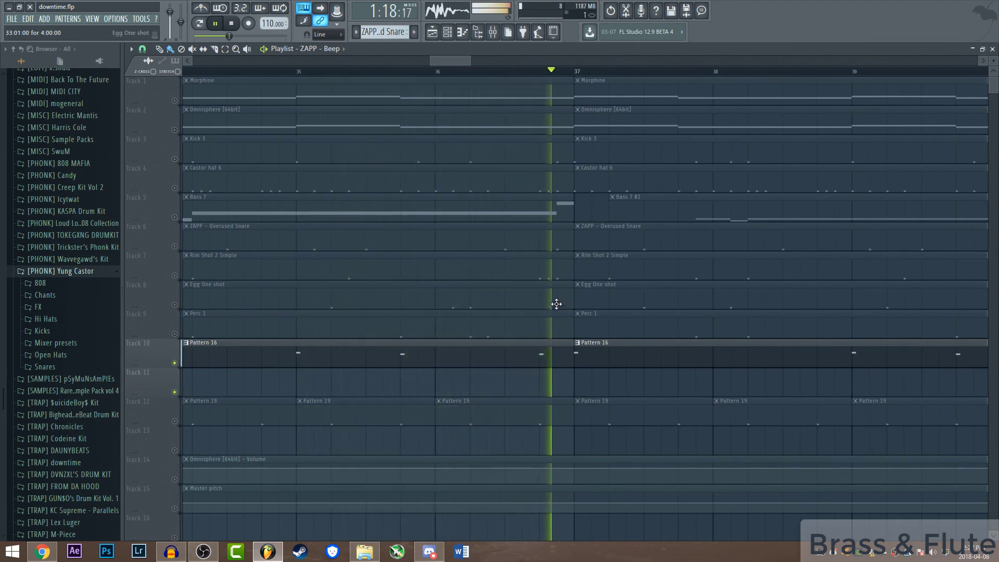
{"action": "mouse_move", "coordinate": [470, 61]}
{"action": "left_mouse_down"}
{"action": "mouse_move", "coordinate": [519, 61]}
{"action": "mouse_move", "coordinate": [459, 61]}
{"action": "left_mouse_up"}
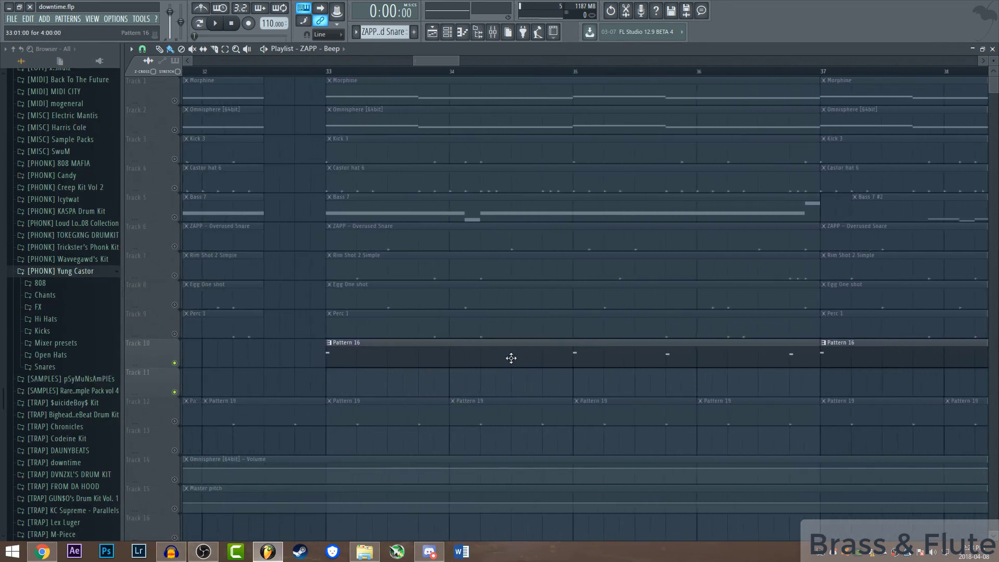
- Show Pattern 16's notes and the hit 1 channel's sampler settings, and return to the playlist
{"action": "double_click", "coordinate": [511, 357]}
{"action": "left_click", "coordinate": [448, 33]}
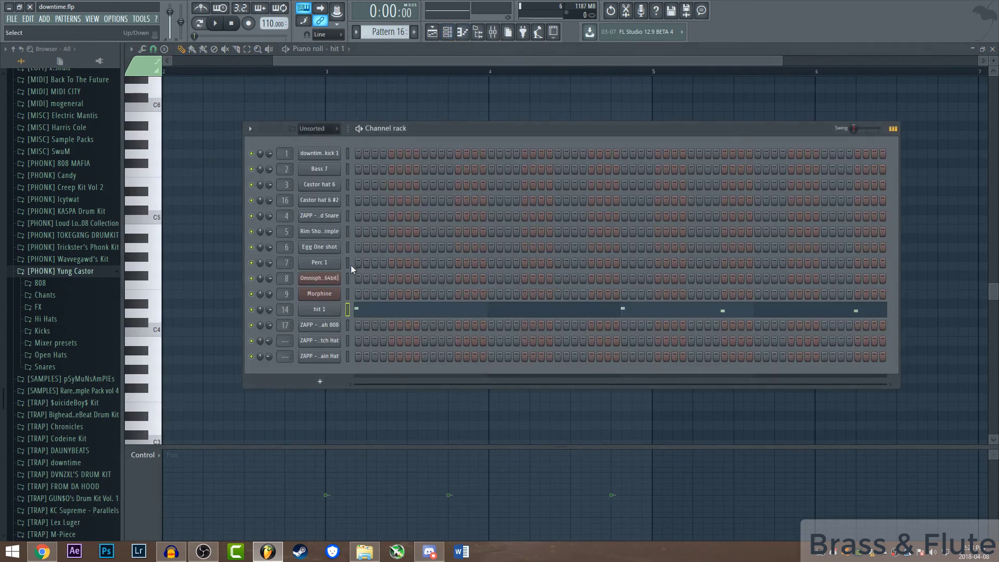
{"action": "left_click", "coordinate": [335, 309]}
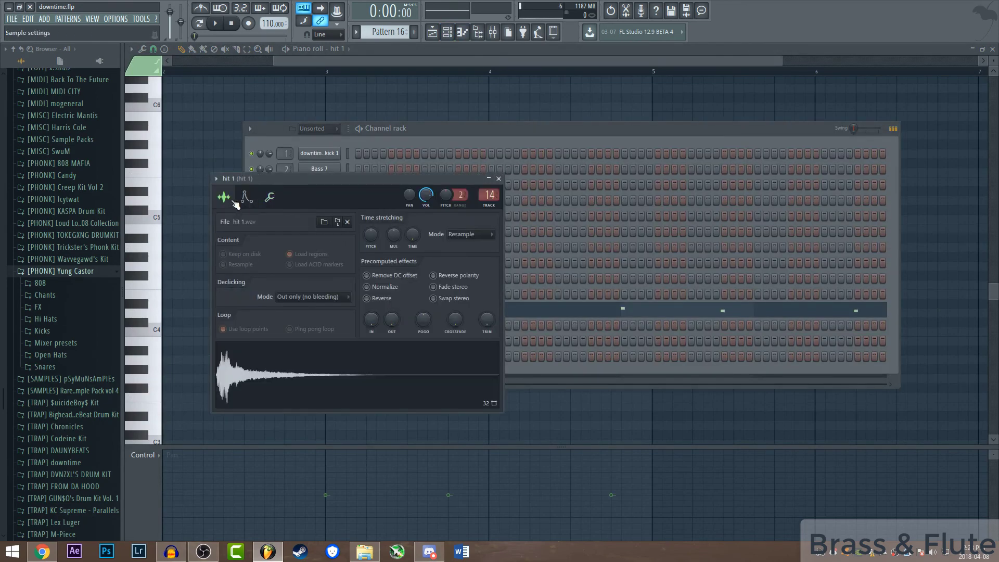
{"action": "left_click", "coordinate": [498, 179]}
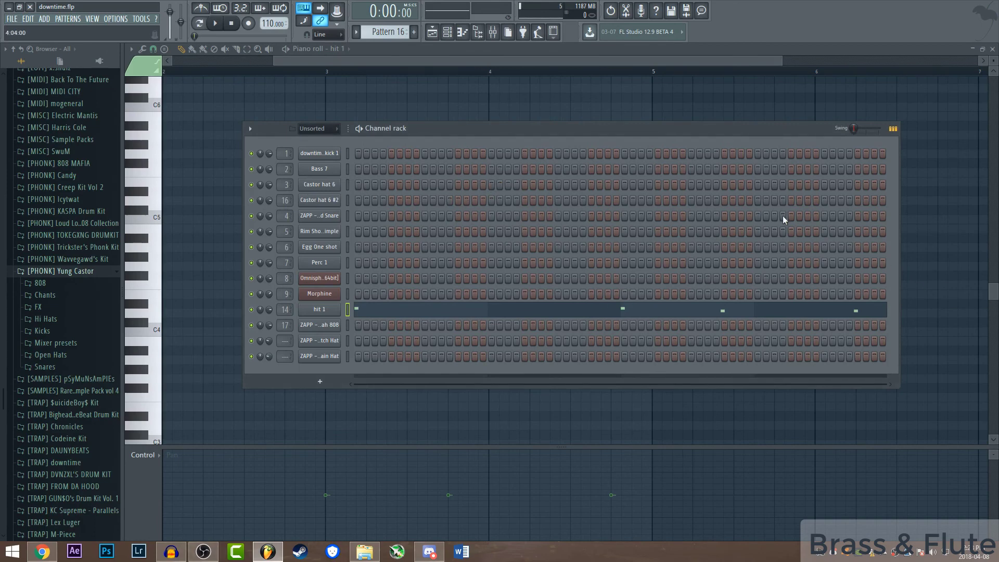
{"action": "left_click", "coordinate": [431, 33]}
- Unmute the Morphine track on Track 1, mute Tracks 10 and 11, and audition Morphine from bar 25
{"action": "left_click_drag", "start_coordinate": [458, 61], "coordinate": [493, 61]}
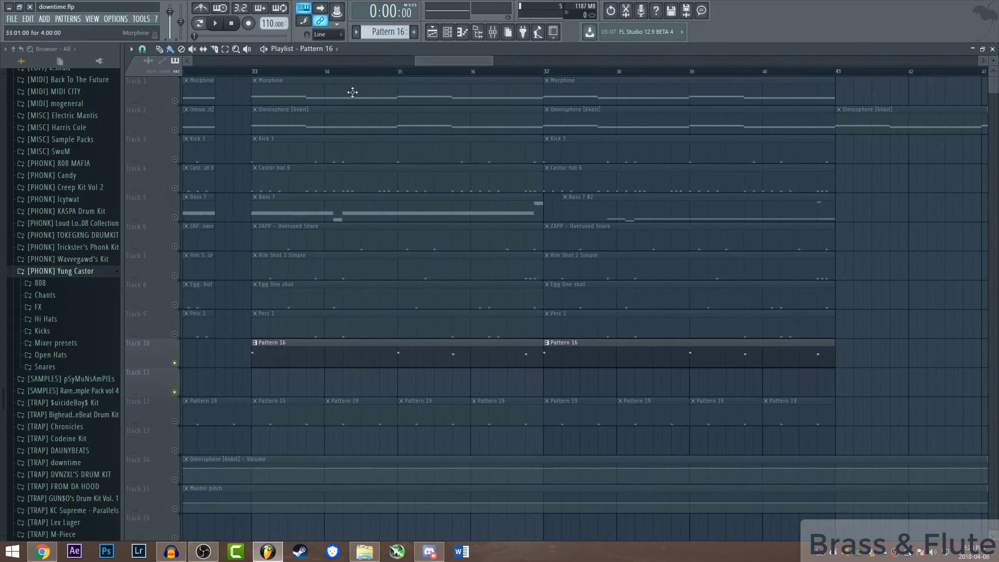
{"action": "left_click", "coordinate": [177, 102]}
{"action": "left_click", "coordinate": [175, 362]}
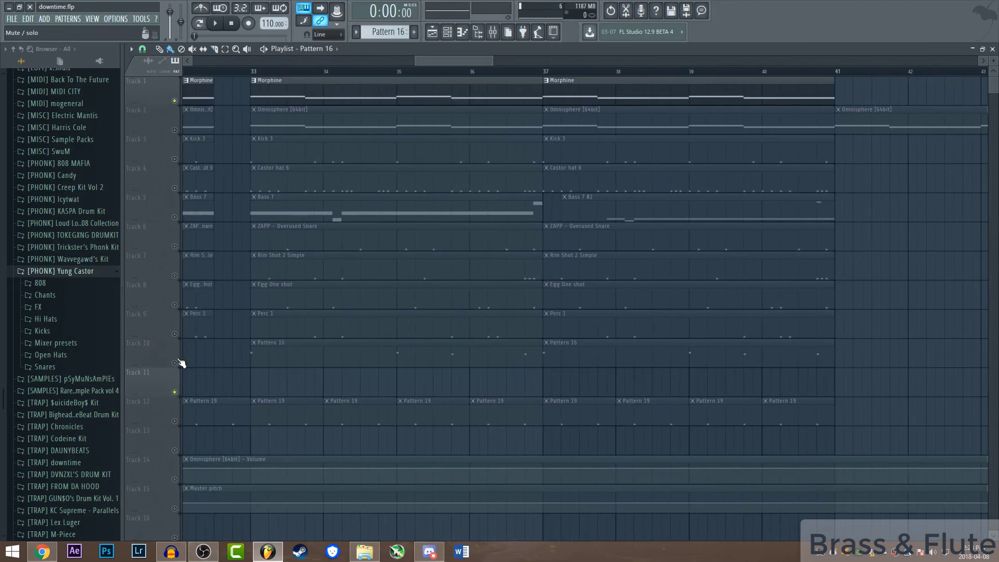
{"action": "left_click_drag", "start_coordinate": [454, 61], "coordinate": [394, 61]}
{"action": "left_click", "coordinate": [241, 72]}
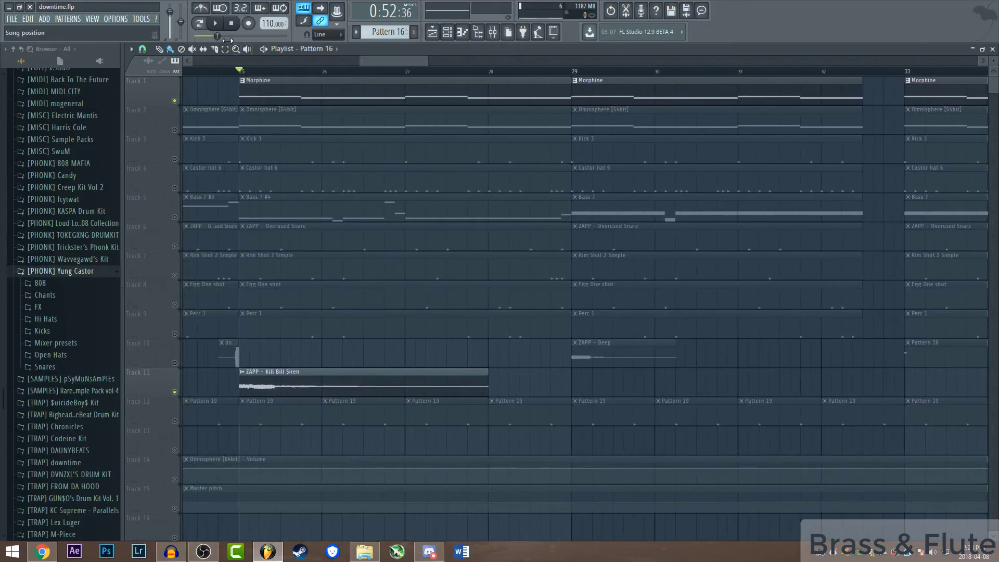
{"action": "left_click", "coordinate": [216, 23]}
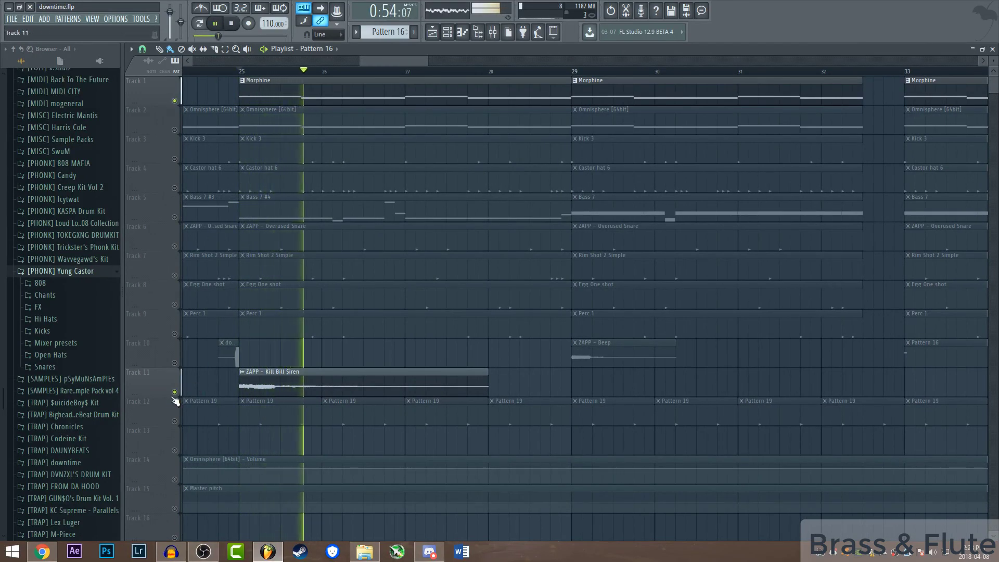
{"action": "left_click", "coordinate": [175, 392]}
{"action": "left_click_drag", "start_coordinate": [394, 61], "coordinate": [393, 61]}
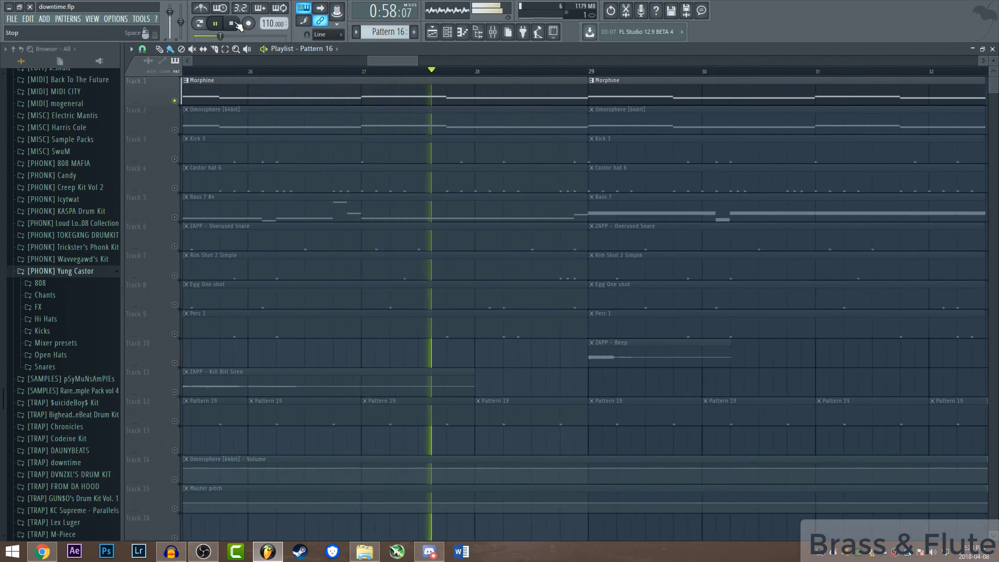
- Show the notes of the Morphine pattern and open the Morphine channel's synthesizer settings
{"action": "double_click", "coordinate": [462, 91]}
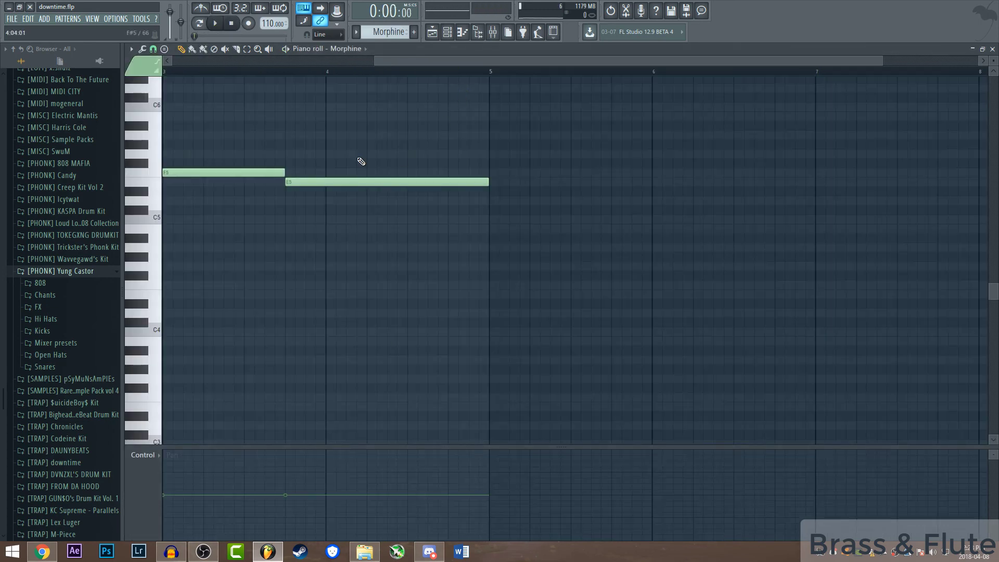
{"action": "left_click", "coordinate": [447, 33]}
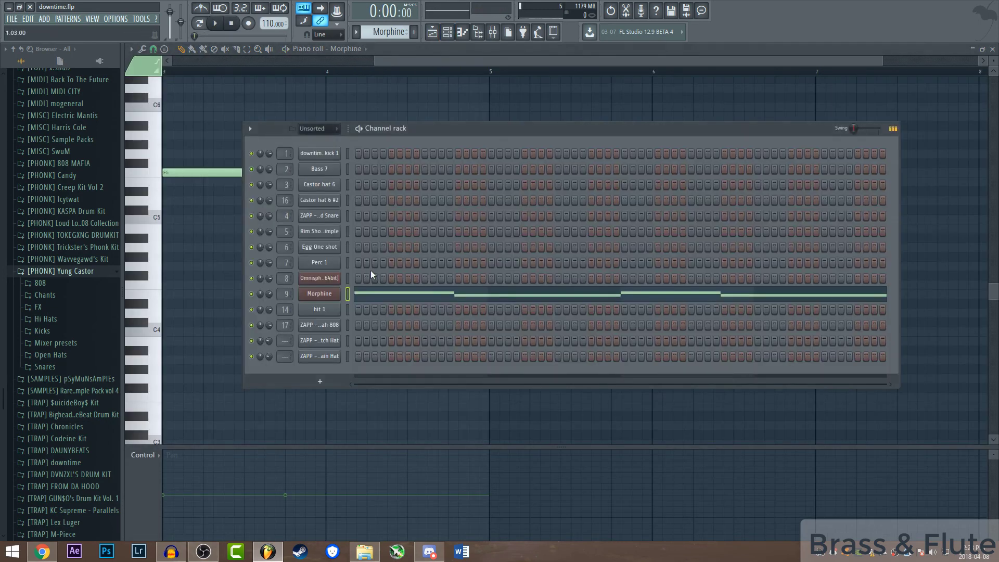
{"action": "left_click", "coordinate": [319, 294]}
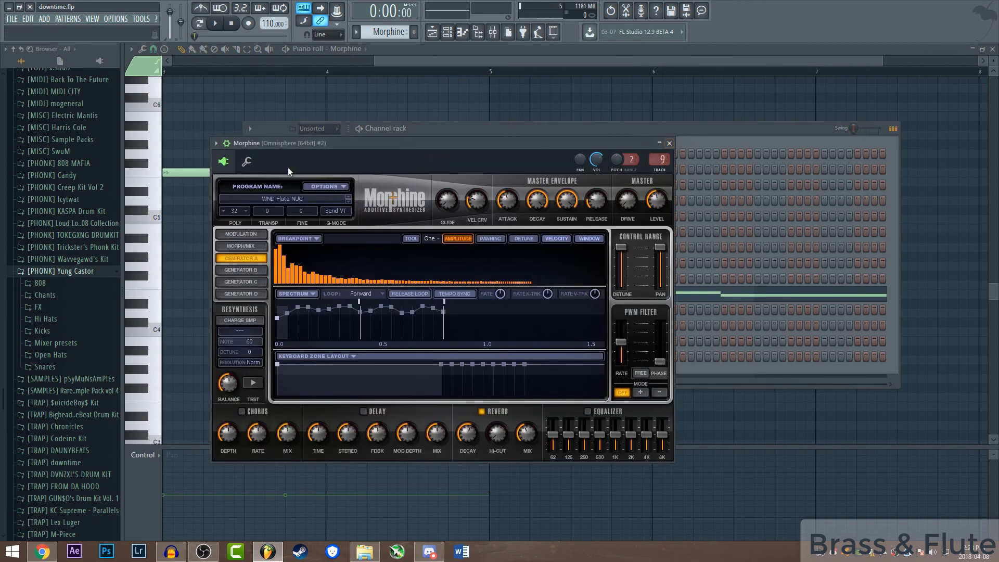
- Select the WND Flute NUC preset from Morphine's Brass & Wind bank, then show the Morphine notes and return to the playlist
{"action": "left_click", "coordinate": [276, 201]}
{"action": "left_click", "coordinate": [388, 310]}
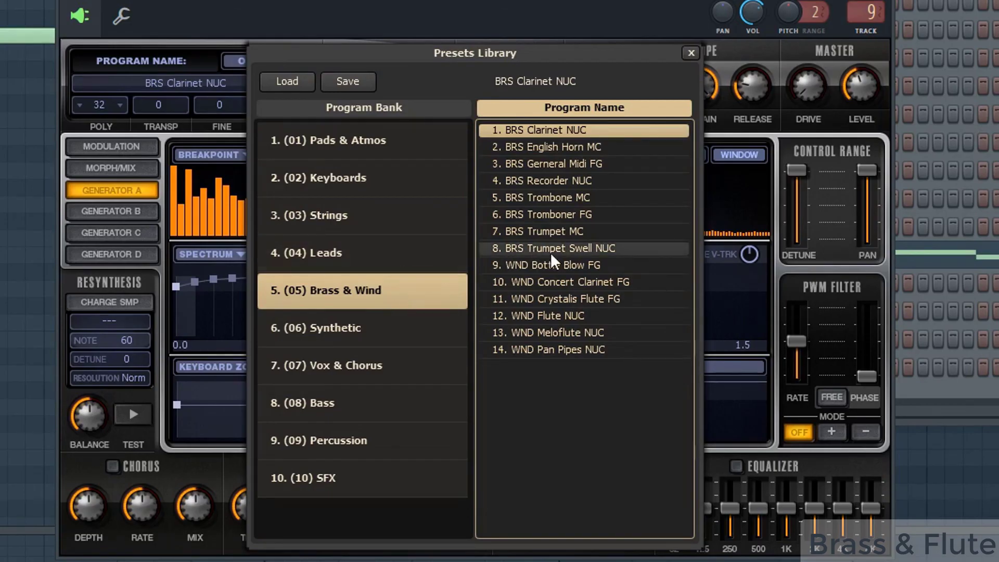
{"action": "left_click", "coordinate": [553, 315]}
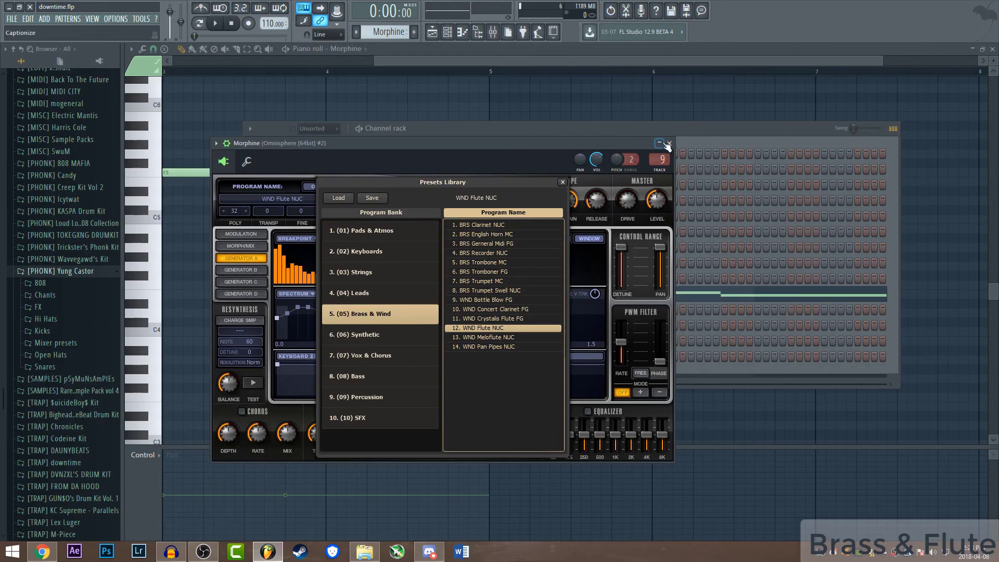
{"action": "left_click", "coordinate": [670, 139]}
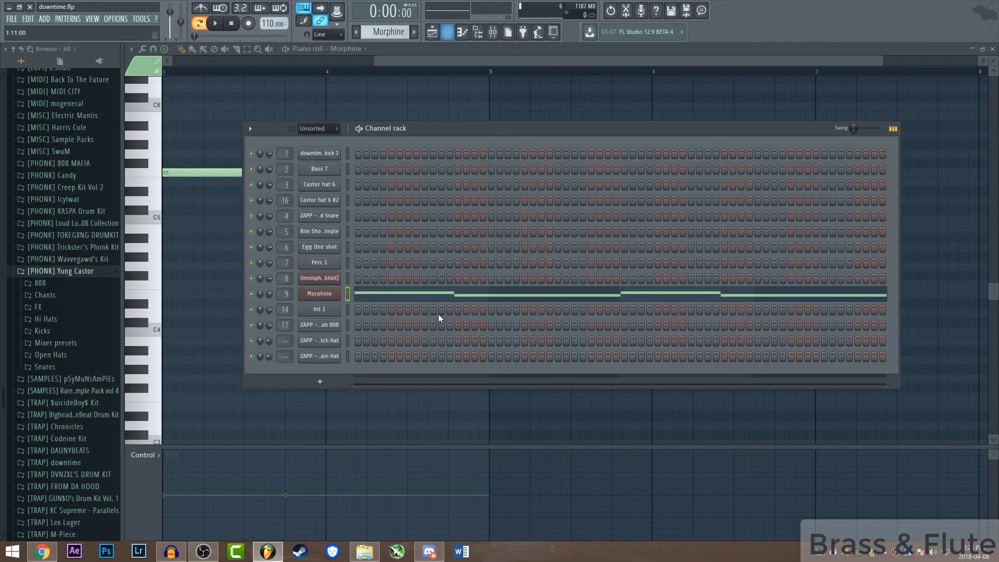
{"action": "left_click", "coordinate": [372, 294]}
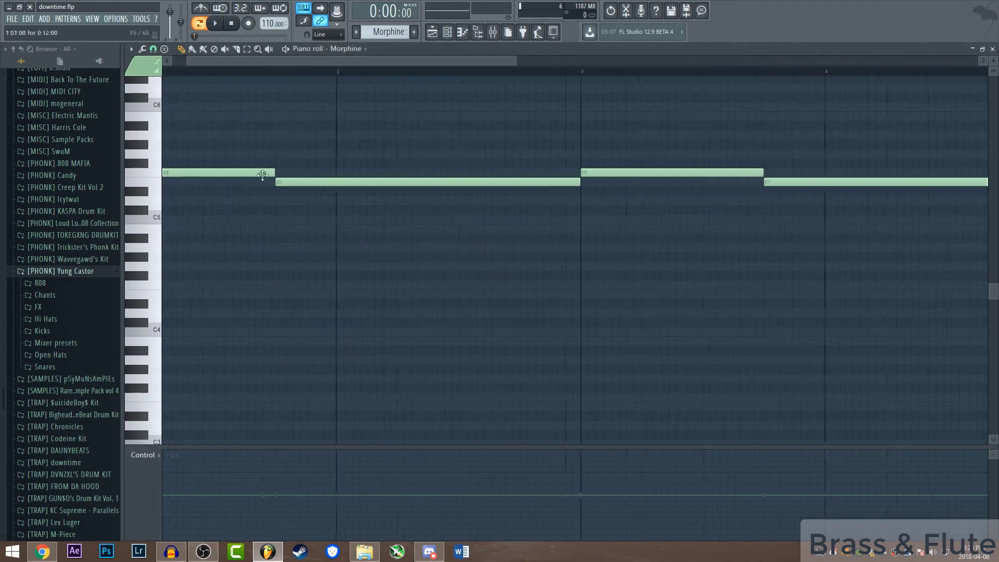
{"action": "left_click", "coordinate": [432, 32]}
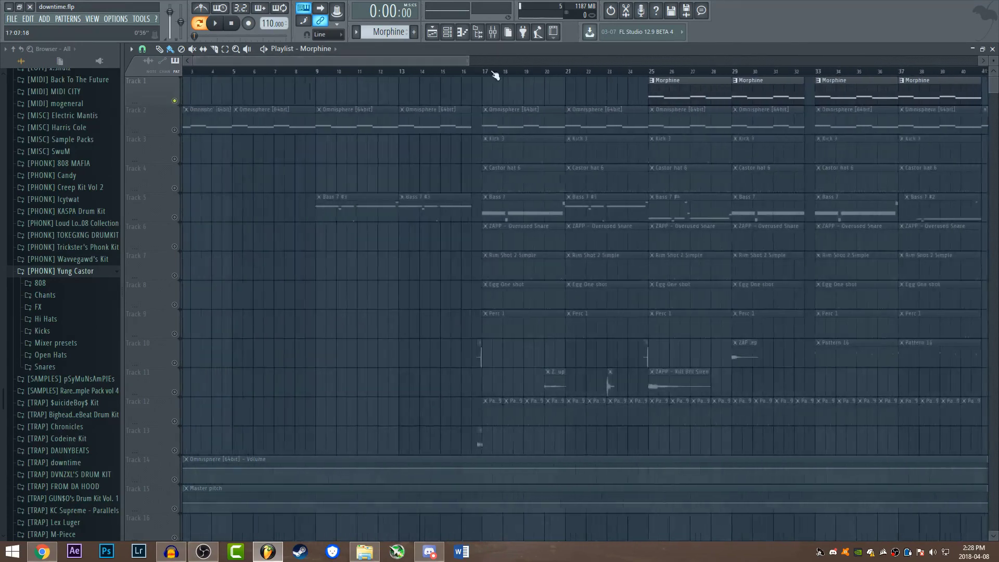
- Solo Track 5 and audition the Bass 7 #3 pattern in the piano roll
{"action": "scroll", "coordinate": [587, 68], "scroll_direction": "up", "scroll_amount": 5}
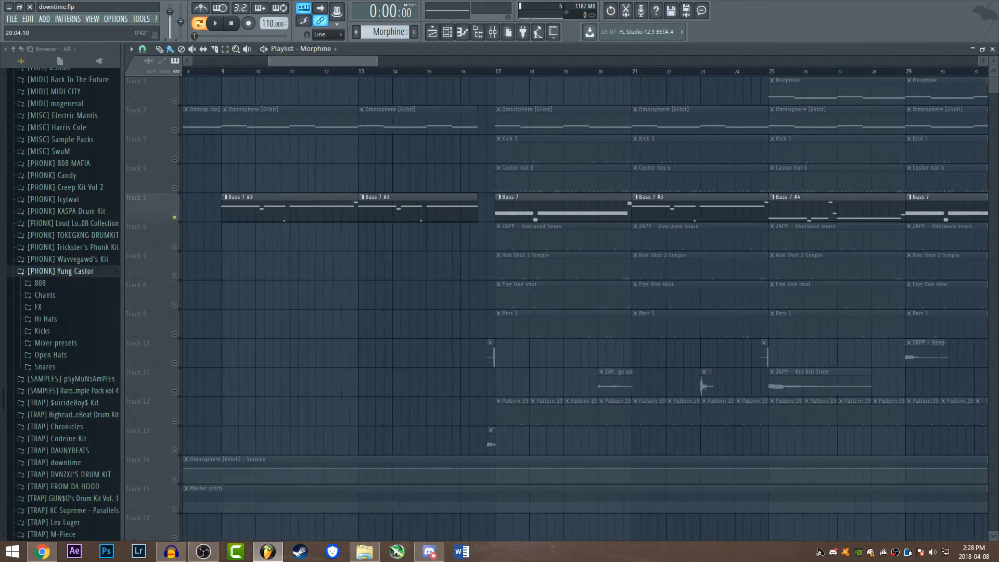
{"action": "double_click", "coordinate": [583, 218]}
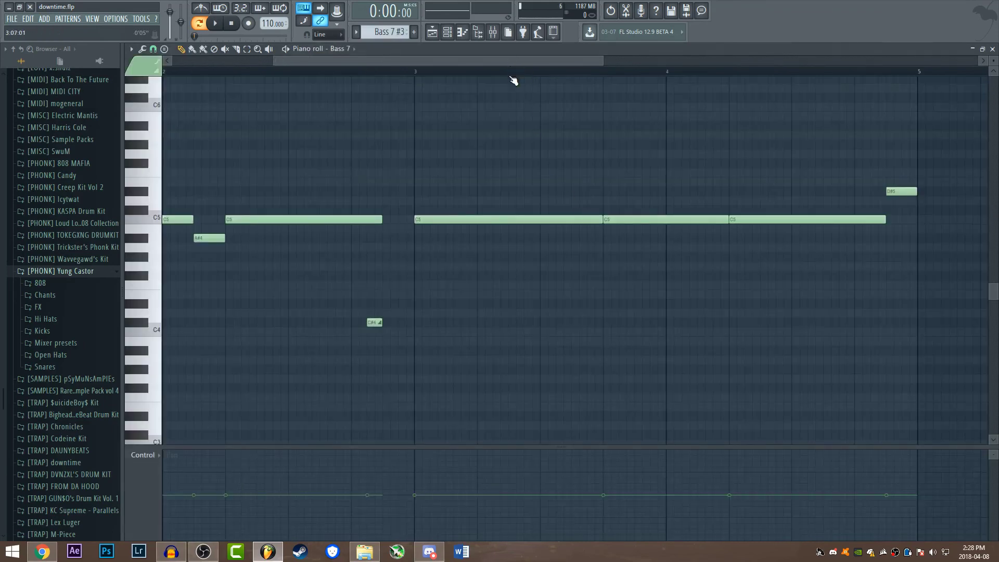
{"action": "key", "text": "space"}
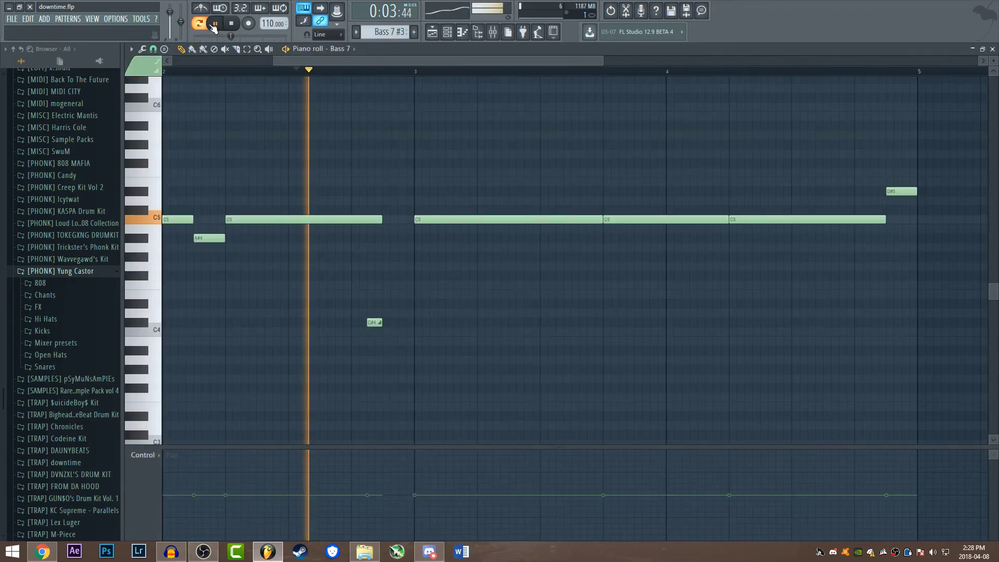
{"action": "left_click", "coordinate": [232, 26]}
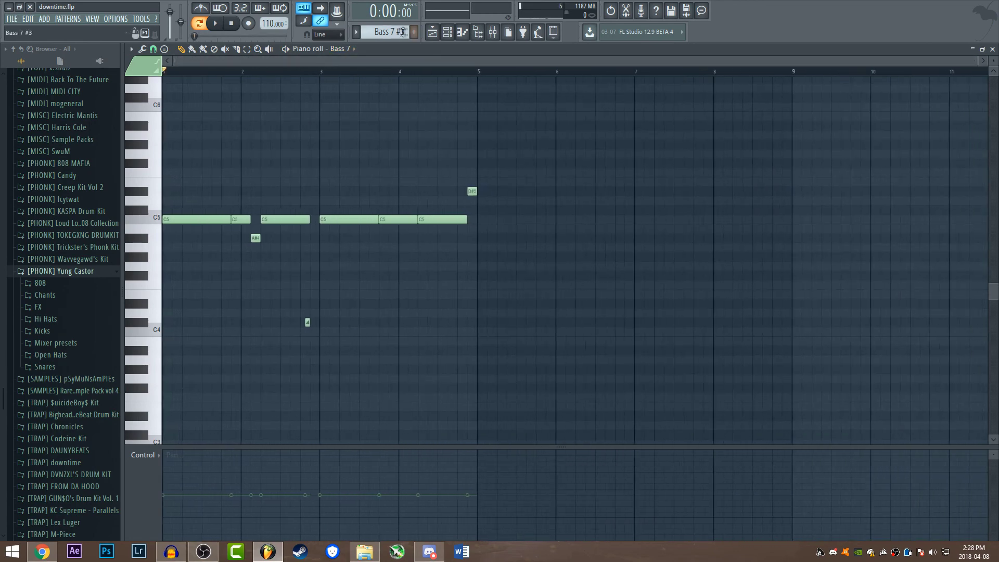
- Audition the Bass 7 #5 pattern and return to the playlist
{"action": "left_click", "coordinate": [216, 23]}
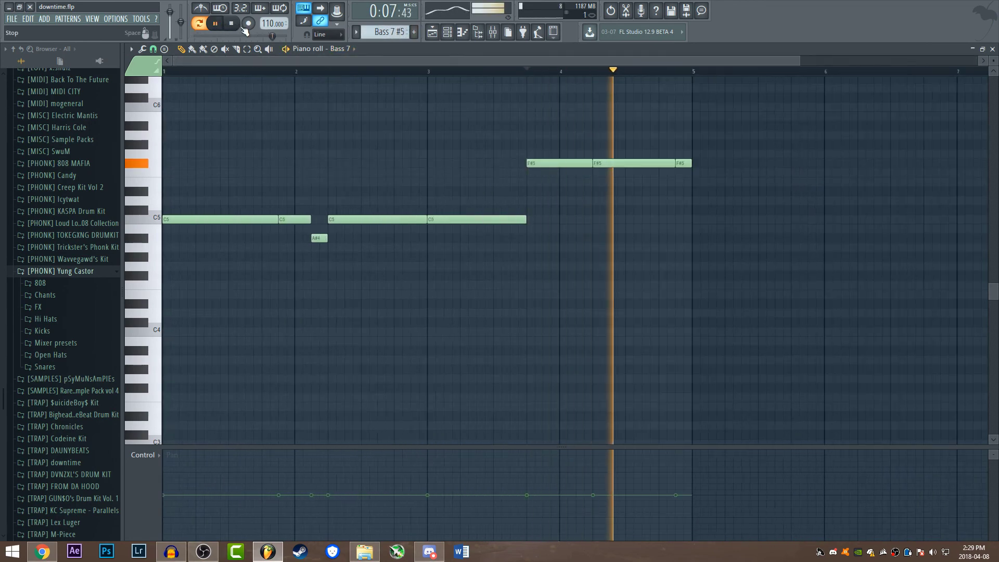
{"action": "left_click", "coordinate": [233, 24]}
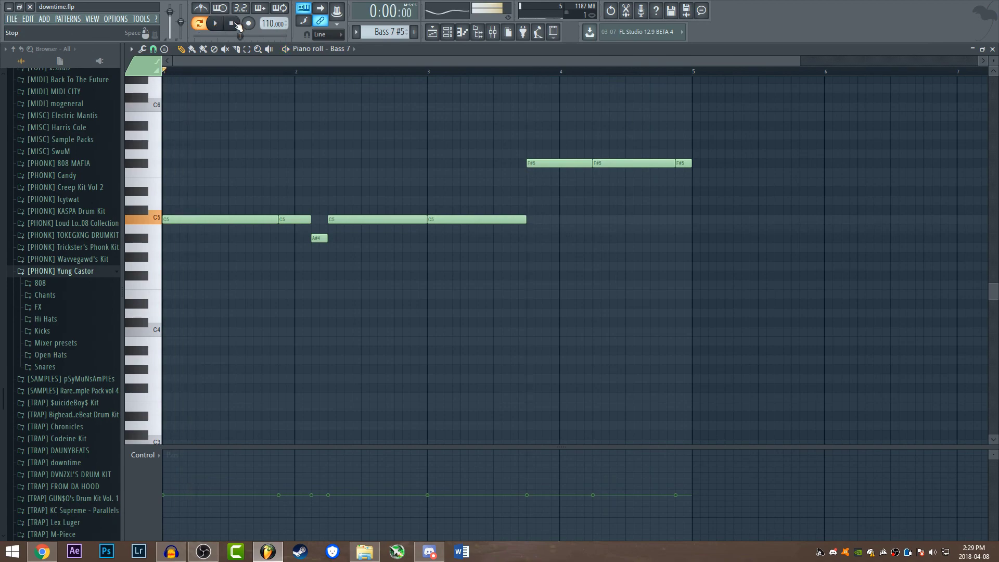
{"action": "left_click", "coordinate": [433, 32]}
- Unmute all playlist tracks and examine the arrangement between bars 41 and 65
{"action": "scroll", "coordinate": [564, 104], "scroll_direction": "down", "scroll_amount": 3}
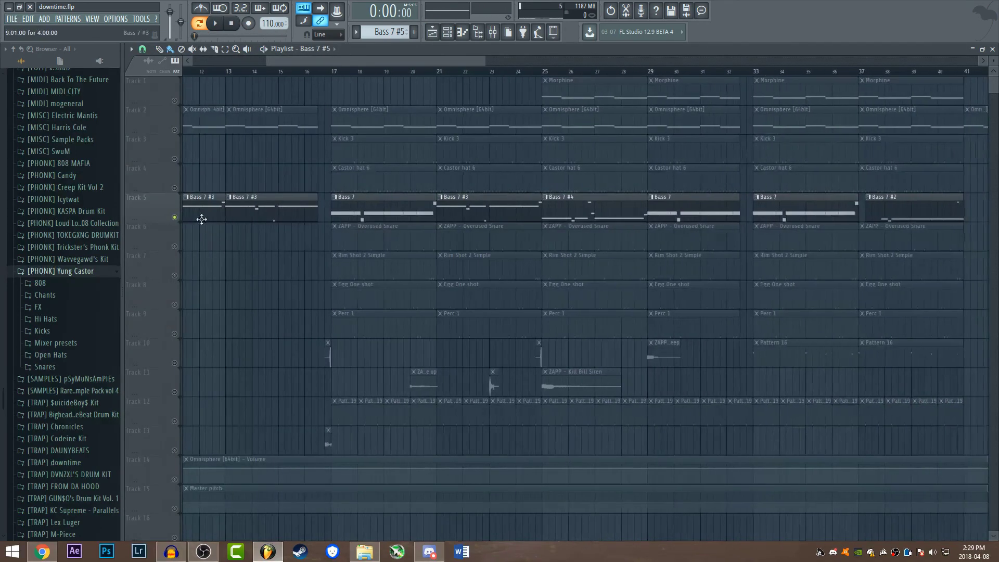
{"action": "right_click", "coordinate": [174, 219]}
{"action": "left_click_drag", "start_coordinate": [402, 70], "coordinate": [208, 39]}
{"action": "scroll", "coordinate": [587, 307], "scroll_direction": "up", "scroll_amount": 5}
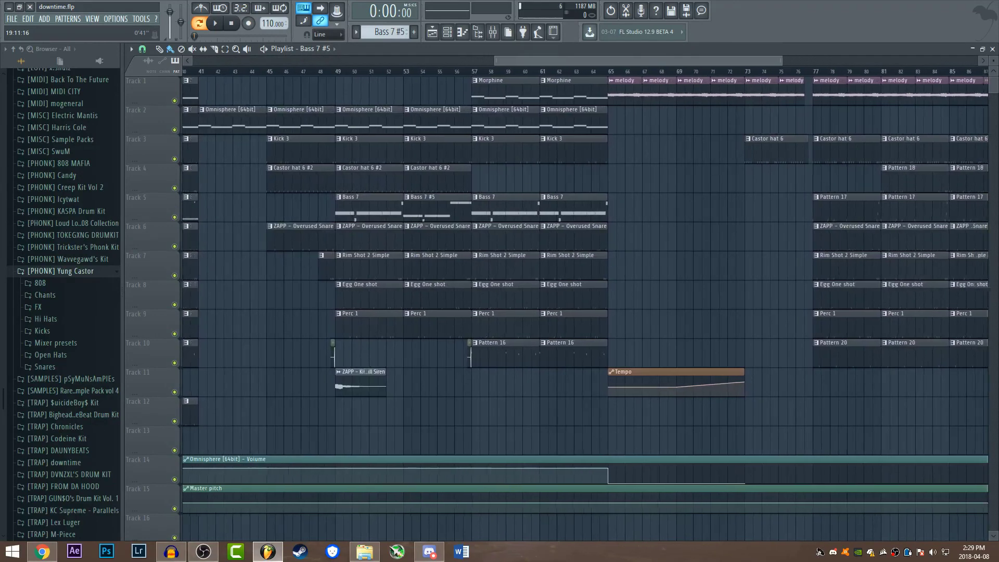
{"action": "scroll", "coordinate": [648, 162], "scroll_direction": "up", "scroll_amount": 2}
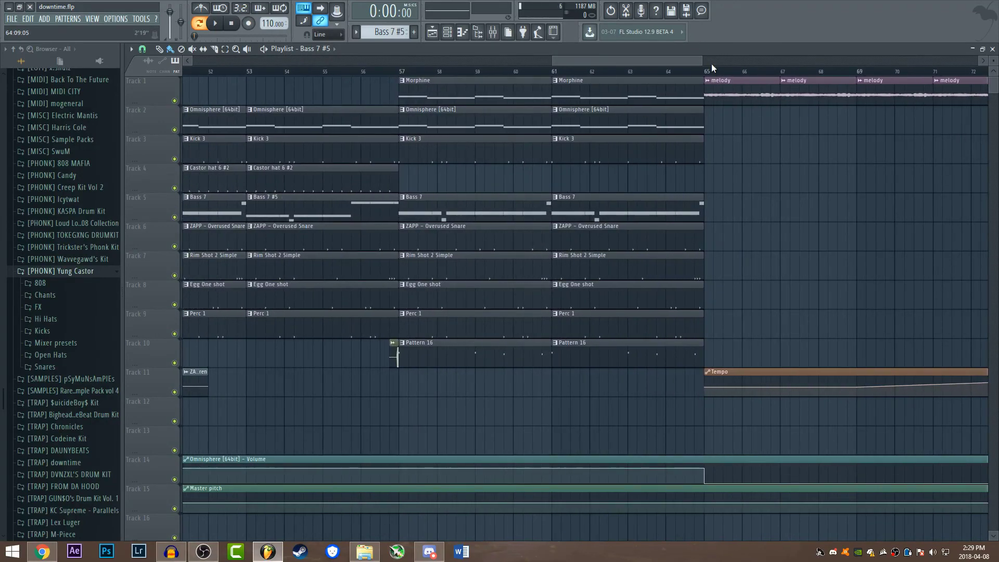
{"action": "scroll", "coordinate": [636, 209], "scroll_direction": "down", "scroll_amount": 4}
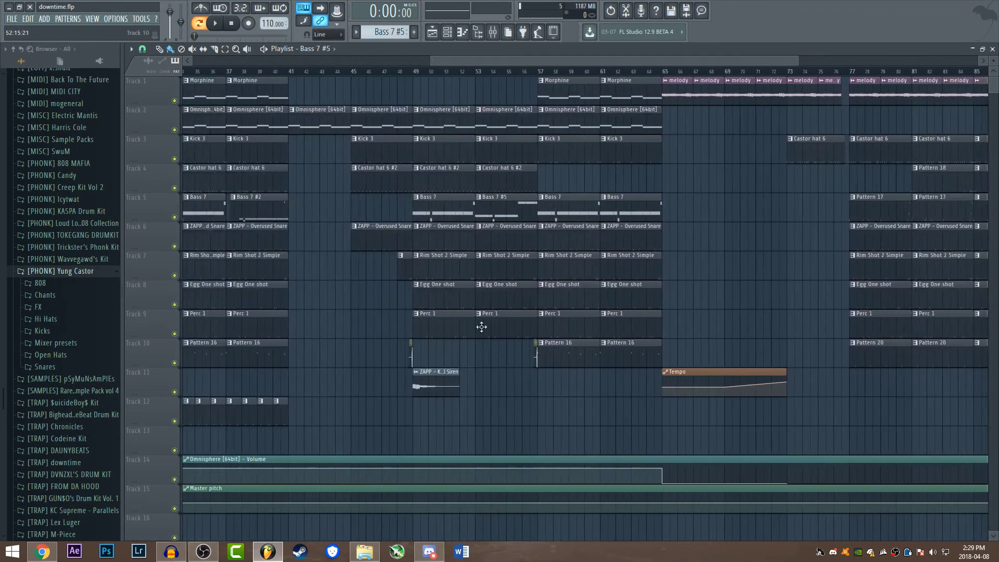
{"action": "scroll", "coordinate": [554, 323], "scroll_direction": "up", "scroll_amount": 5}
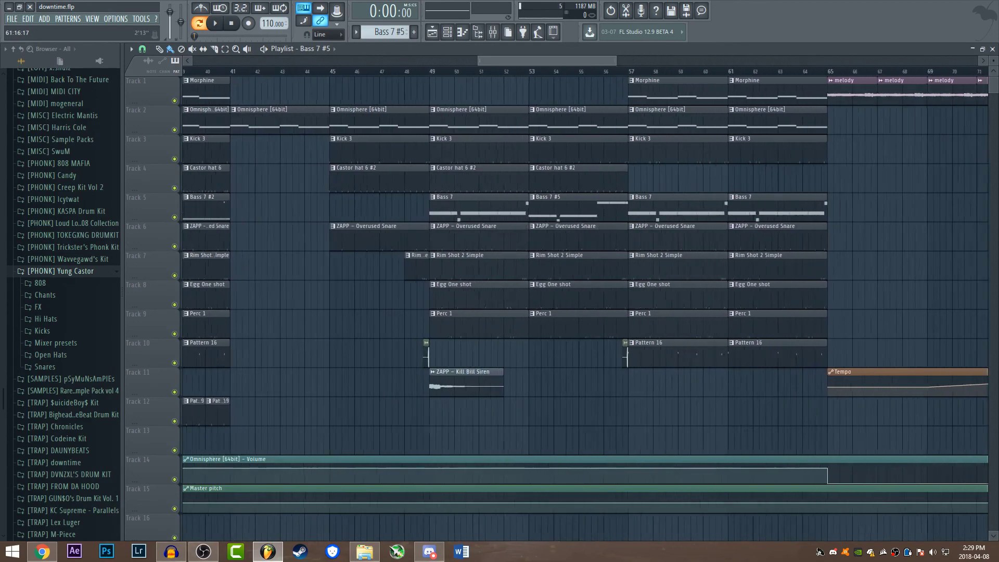
{"action": "scroll", "coordinate": [713, 76], "scroll_direction": "down", "scroll_amount": 2}
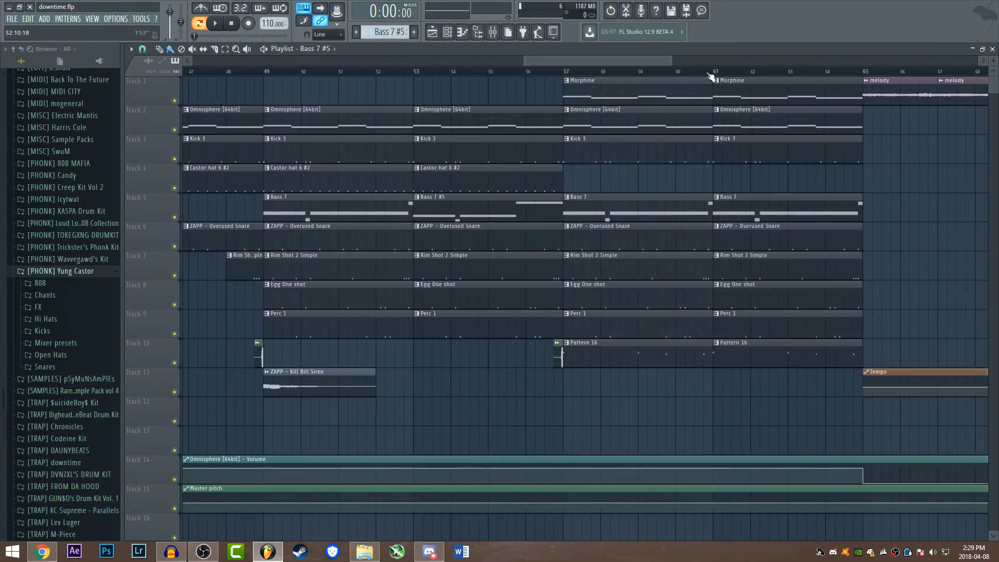
- Audition the beat switch-up from bar 71 through the end of the Tempo automation
{"action": "left_click_drag", "start_coordinate": [598, 62], "coordinate": [721, 72]}
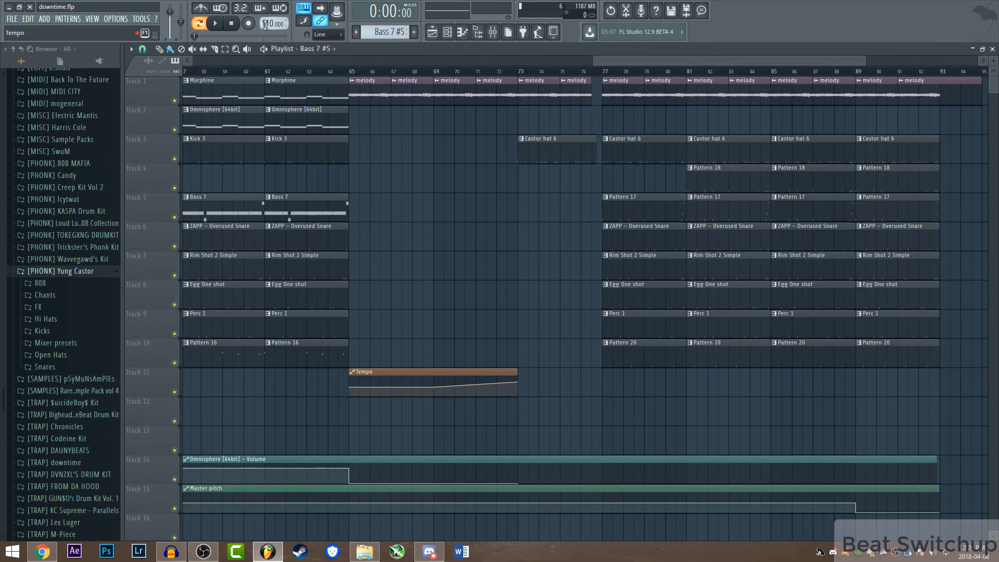
{"action": "scroll", "coordinate": [481, 73], "scroll_direction": "up", "scroll_amount": 2}
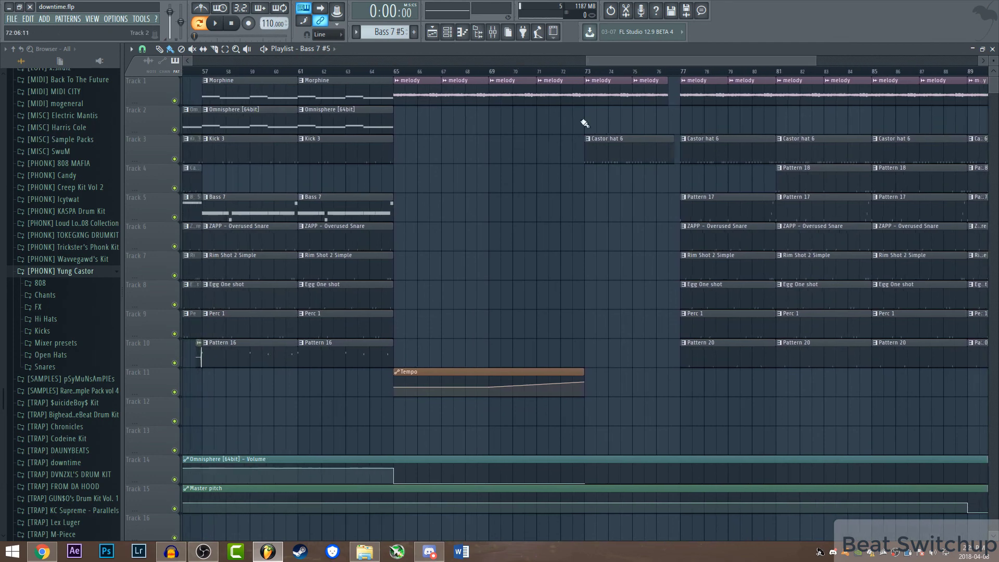
{"action": "left_click", "coordinate": [608, 73]}
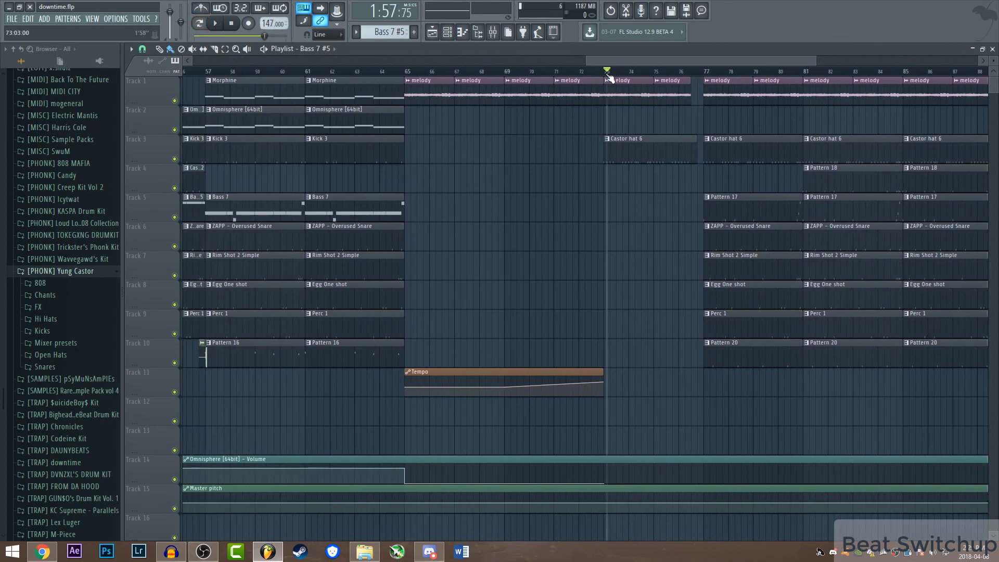
{"action": "left_click_drag", "start_coordinate": [606, 75], "coordinate": [554, 75]}
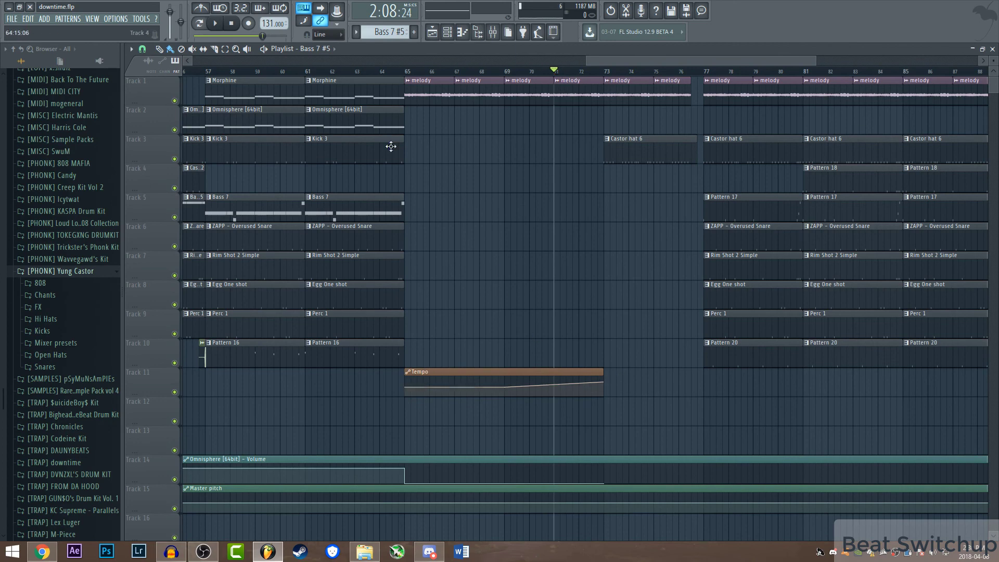
{"action": "left_click", "coordinate": [216, 26]}
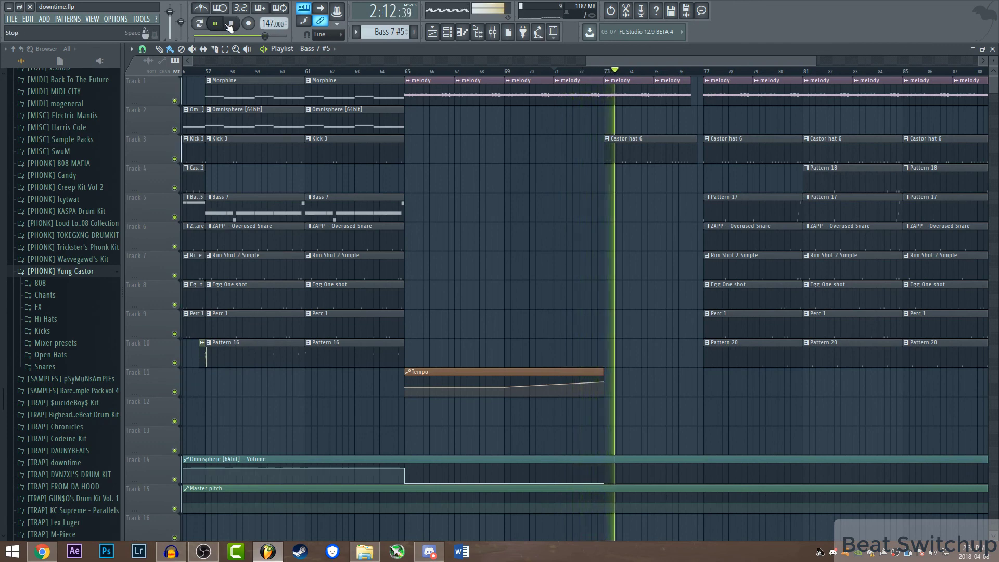
{"action": "left_click", "coordinate": [229, 24]}
- Audition the switch-up's melody and drum entry from bar 76 and pause the playback just after bar 81
{"action": "scroll", "coordinate": [650, 72], "scroll_direction": "up", "scroll_amount": 5}
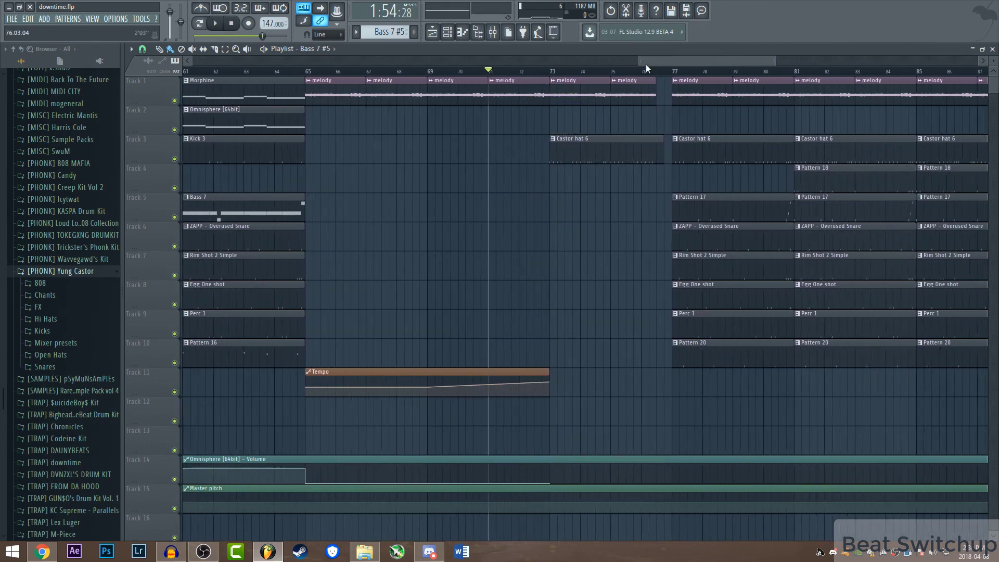
{"action": "left_click", "coordinate": [540, 78]}
{"action": "left_click", "coordinate": [539, 72]}
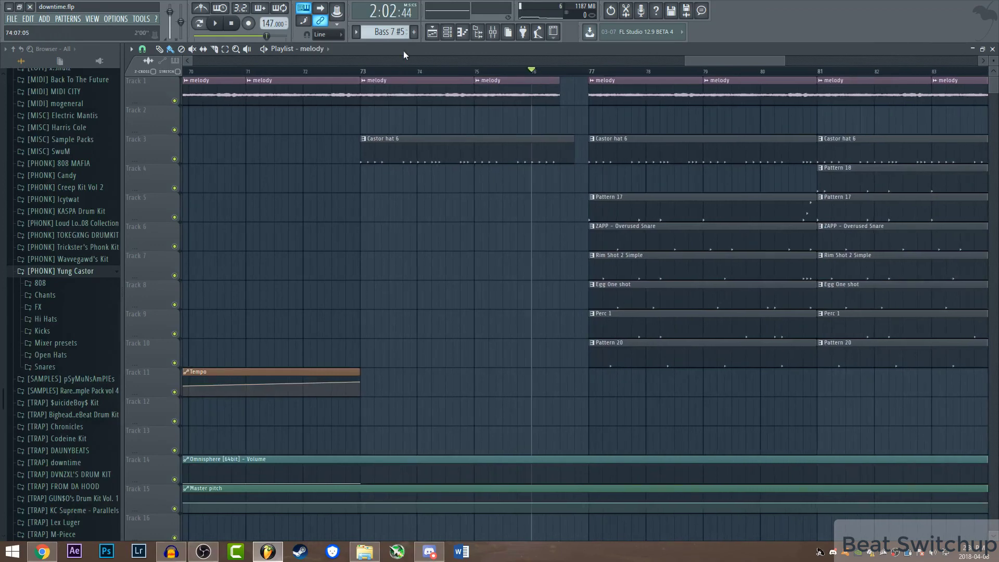
{"action": "left_click", "coordinate": [215, 24]}
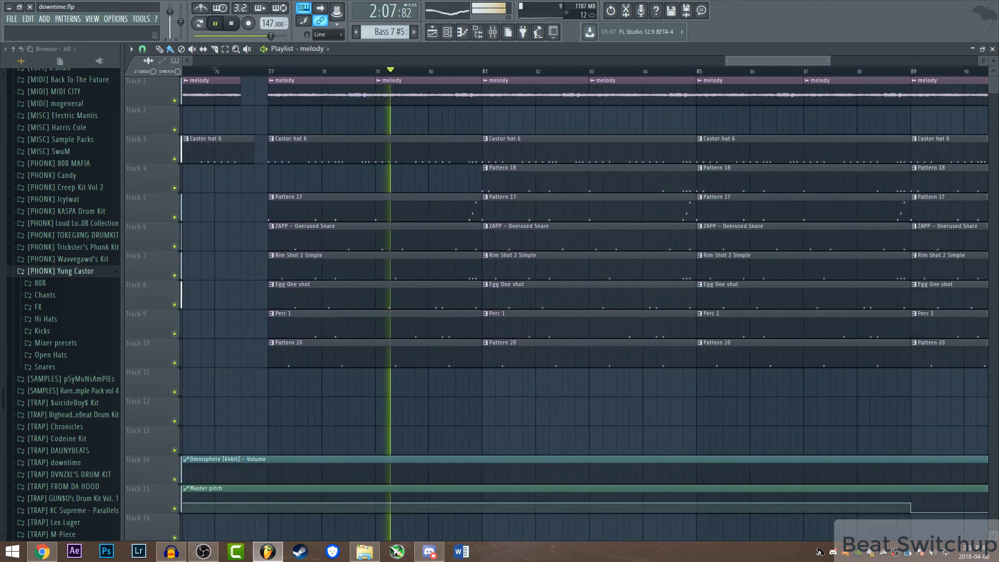
{"action": "left_click_drag", "start_coordinate": [614, 69], "coordinate": [596, 72]}
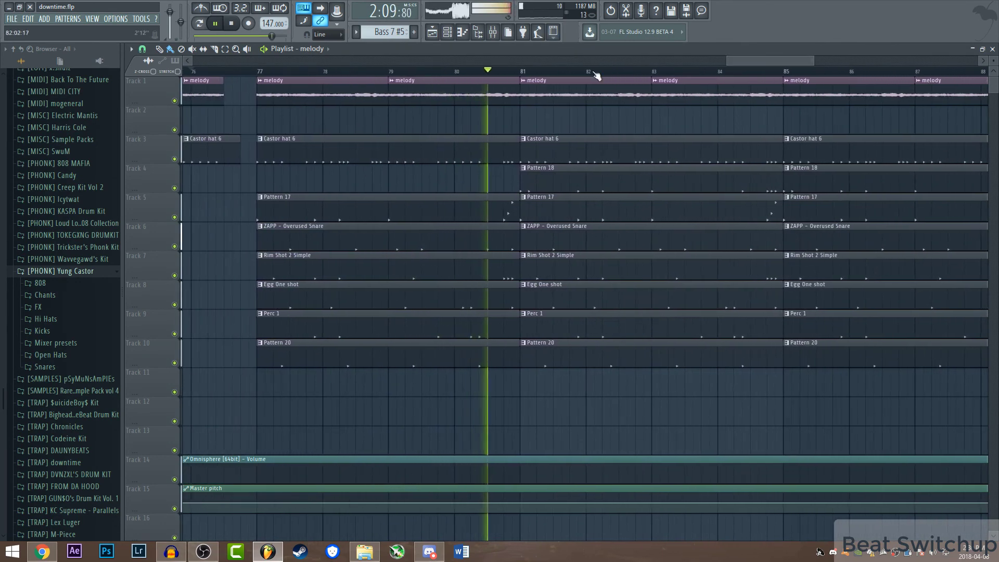
{"action": "left_click", "coordinate": [215, 23]}
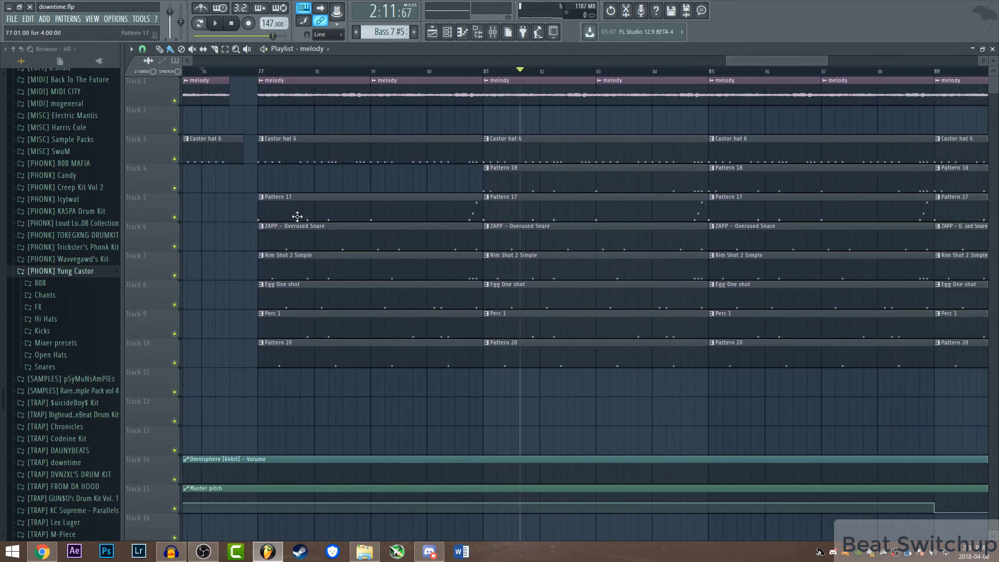
- Show Pattern 17's steps and the ZAPP - Woah 808 channel's sample settings, and return to the playlist
{"action": "double_click", "coordinate": [298, 216]}
{"action": "left_click", "coordinate": [448, 33]}
{"action": "left_click", "coordinate": [325, 327]}
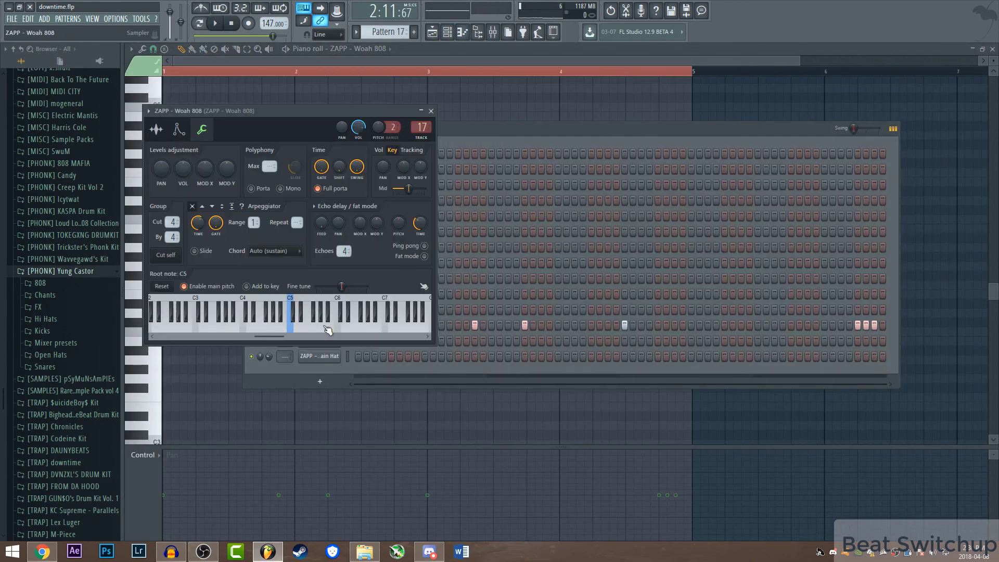
{"action": "left_click", "coordinate": [156, 130]}
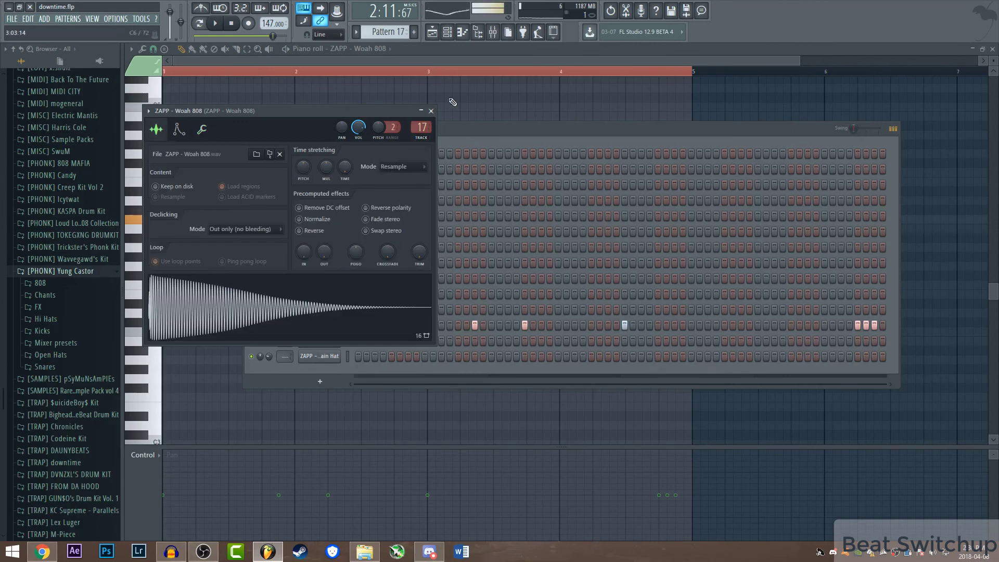
{"action": "left_click", "coordinate": [432, 32]}
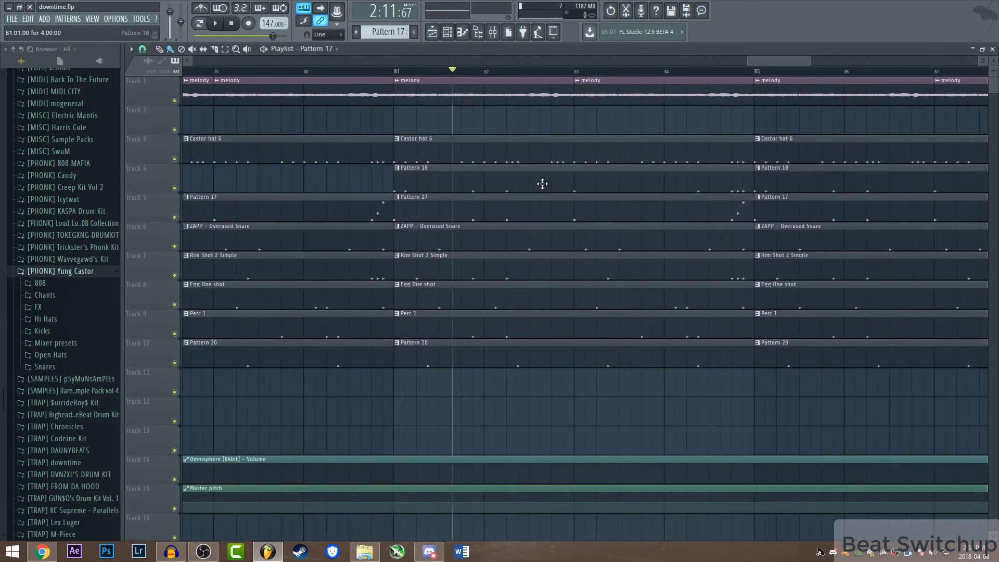
- Audition the final section from bar 89, where the Master pitch automation drops, and show the whole arrangement
{"action": "scroll", "coordinate": [752, 62], "scroll_direction": "down", "scroll_amount": 2}
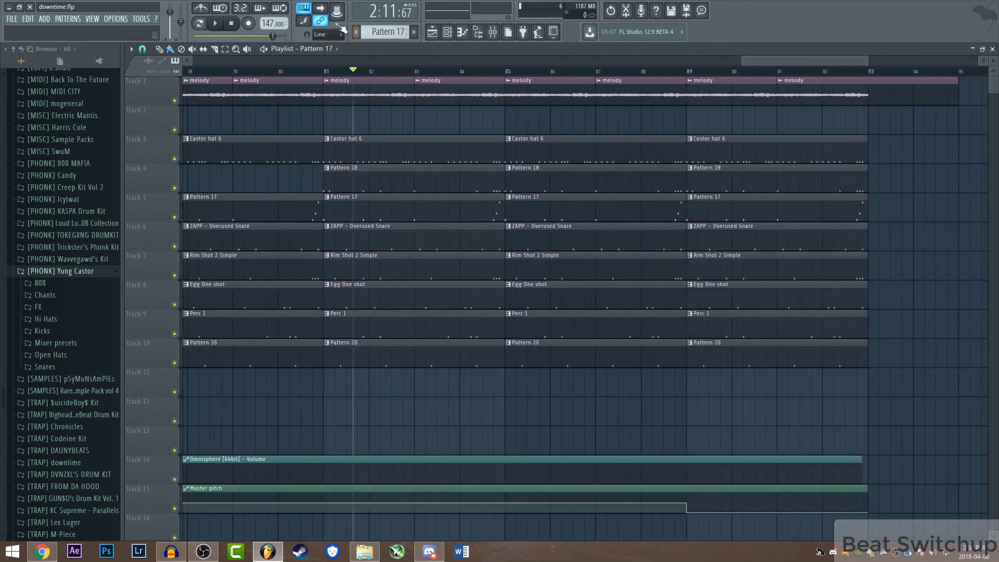
{"action": "scroll", "coordinate": [497, 193], "scroll_direction": "up", "scroll_amount": 3}
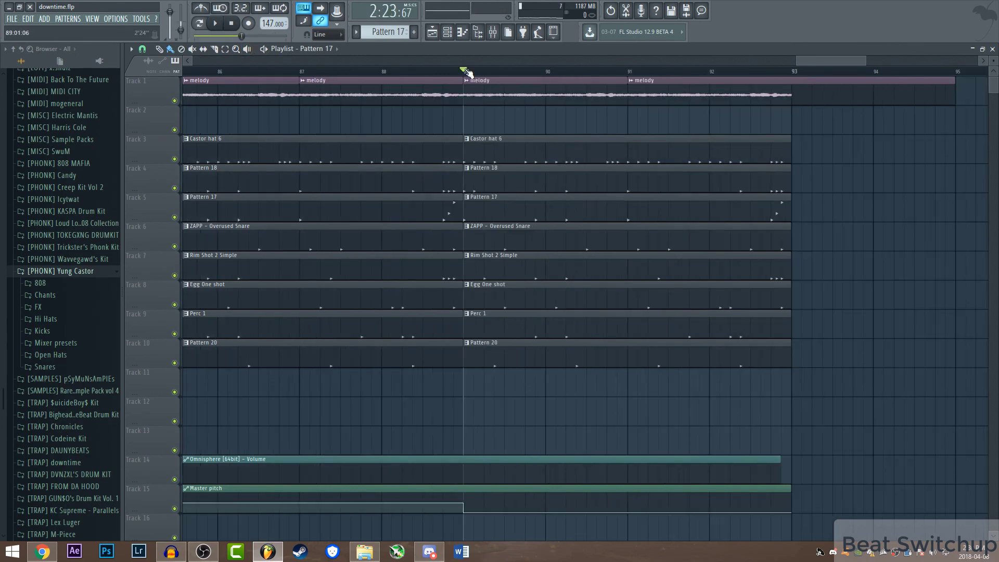
{"action": "left_click", "coordinate": [218, 27]}
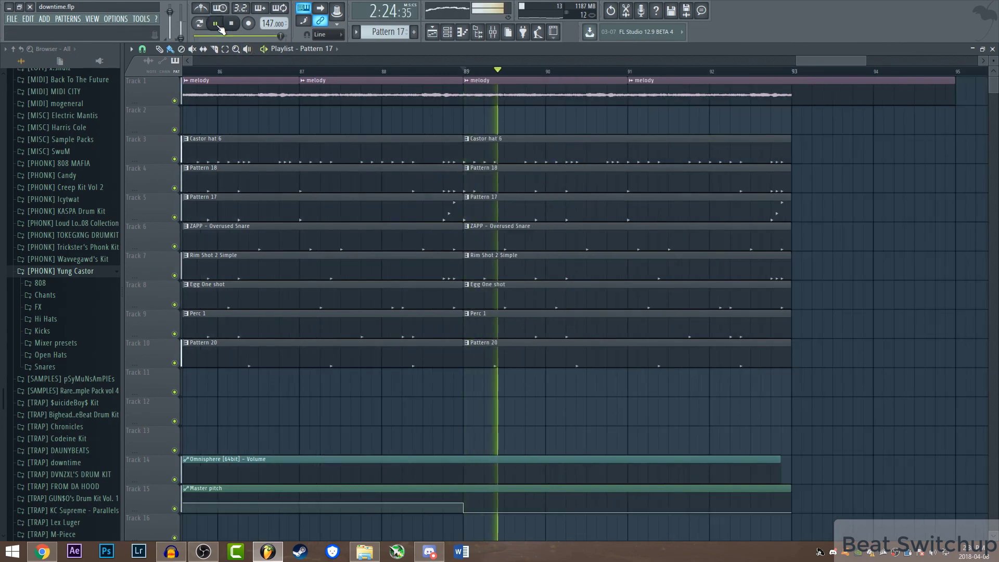
{"action": "left_click", "coordinate": [232, 25]}
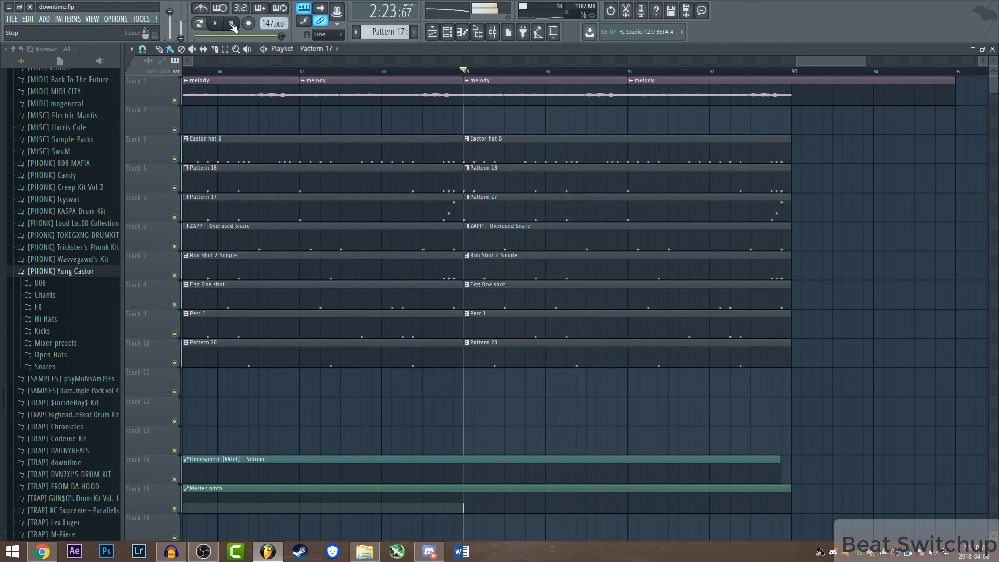
{"action": "left_click_drag", "start_coordinate": [764, 61], "coordinate": [816, 64]}
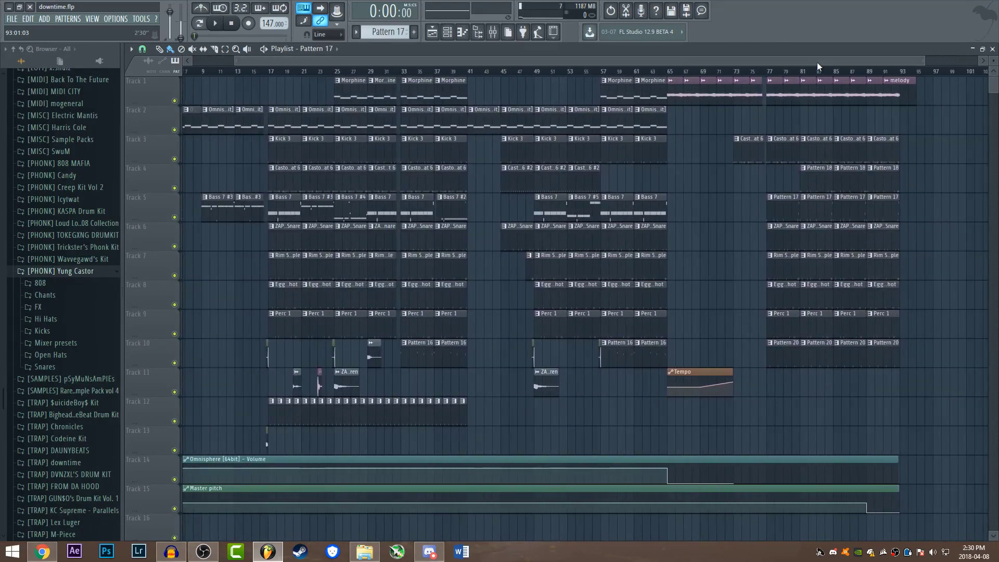